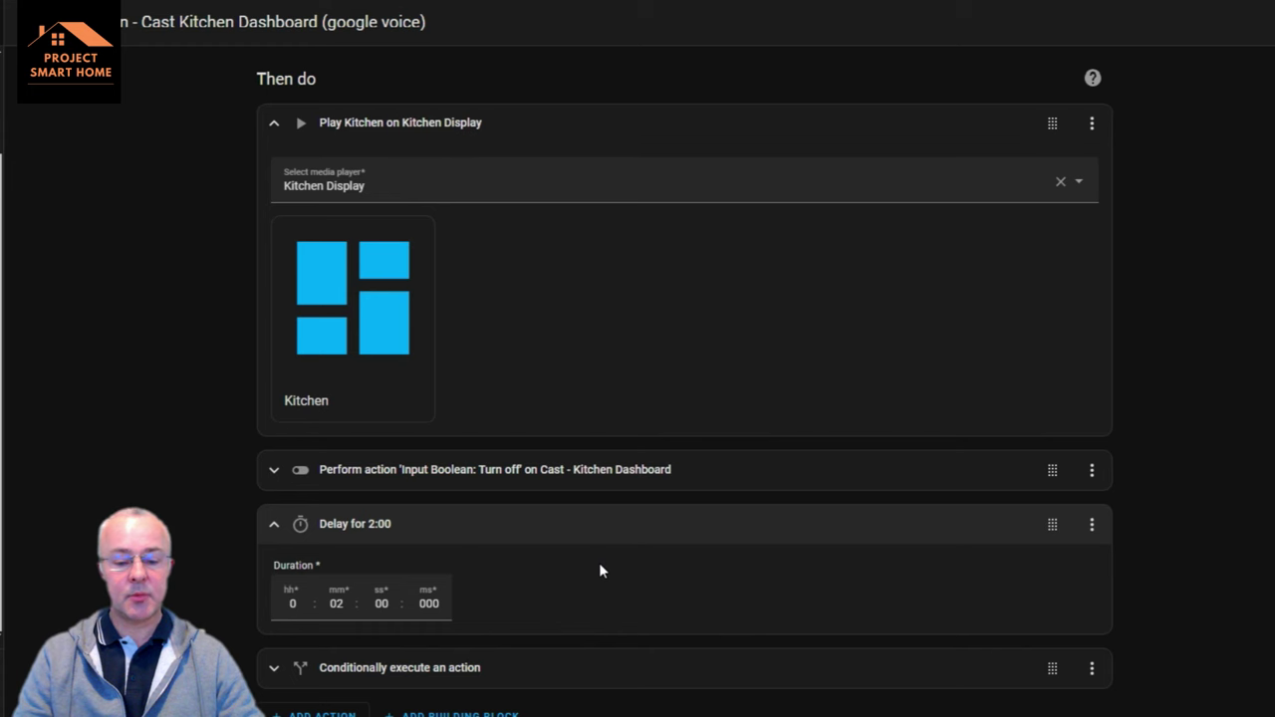
- Collapse the delay action and expand the conditional action to examine its value template
left_click(271, 525)
left_click(278, 668)
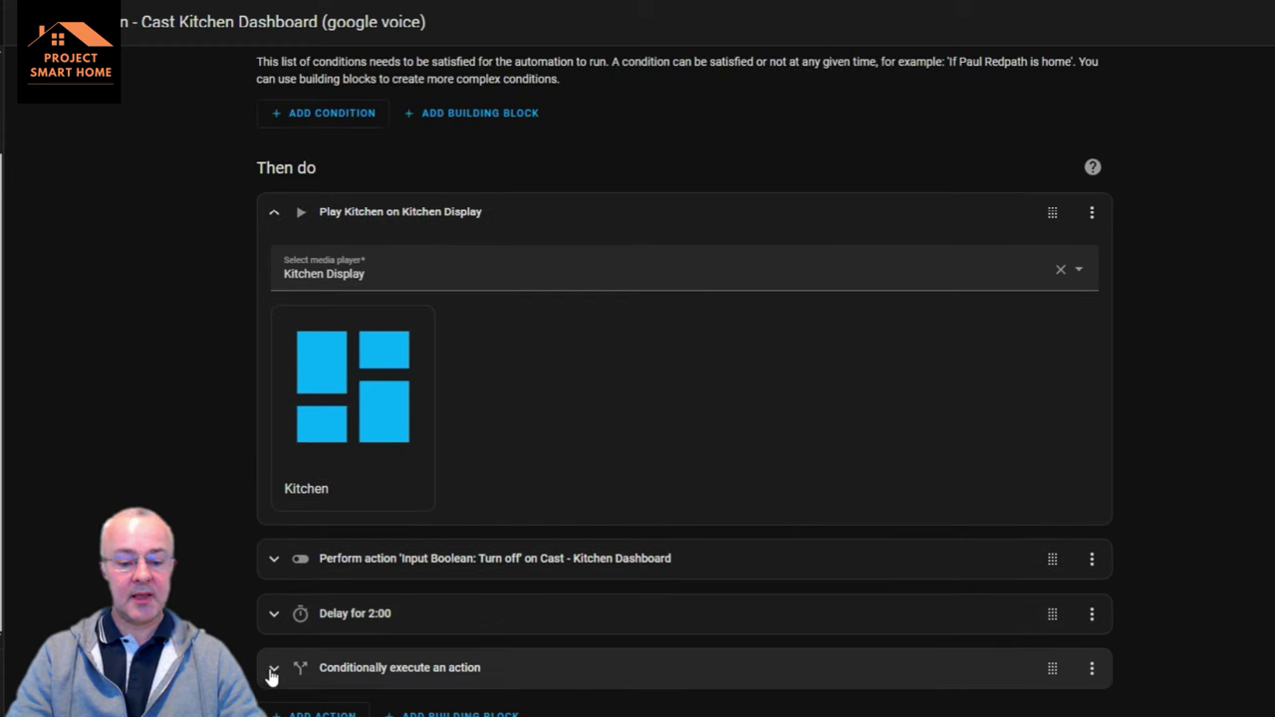
scroll(205, 619, "down", 5)
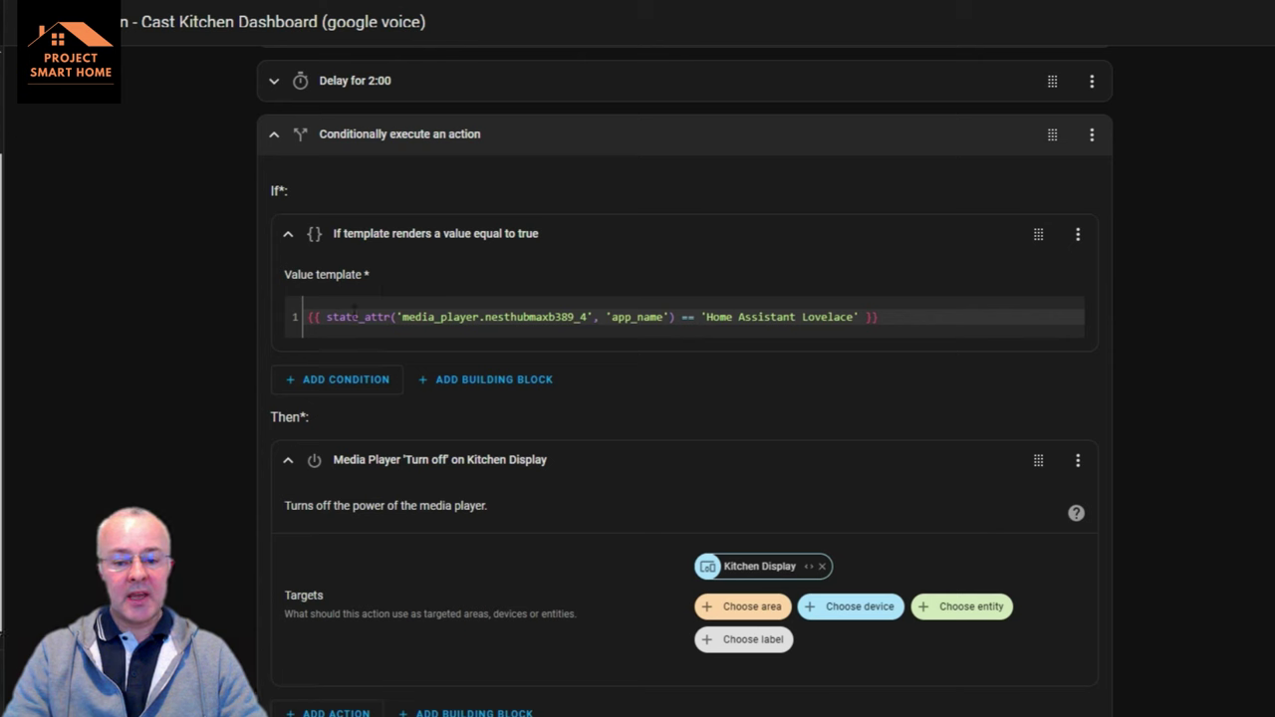
left_click(310, 323)
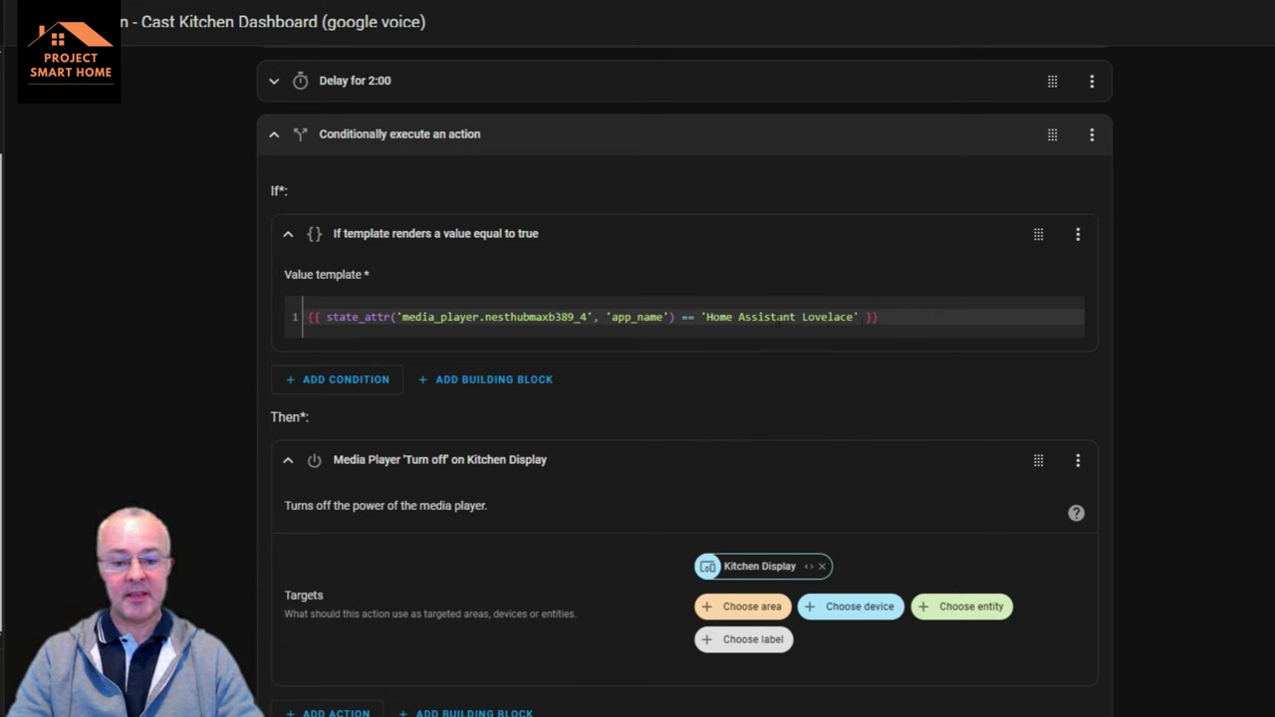
- Test the template condition and review the turn-off action targeting Kitchen Display
left_click(1079, 239)
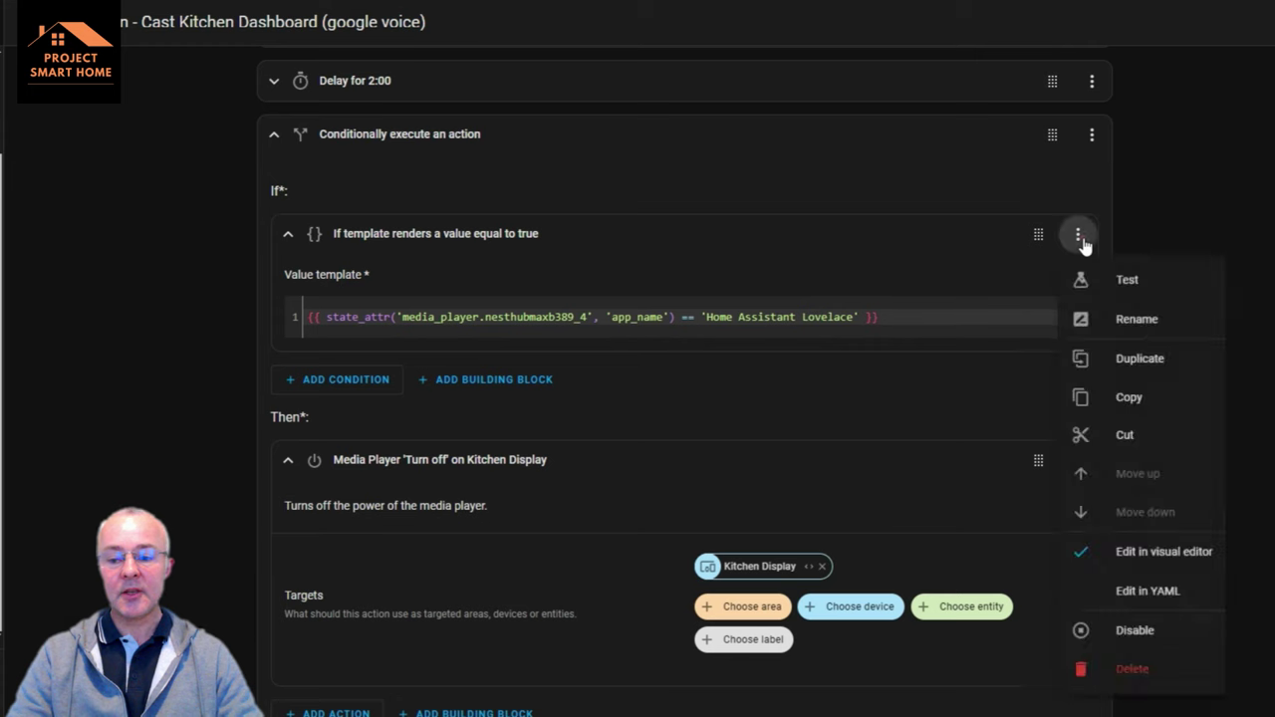
left_click(1129, 280)
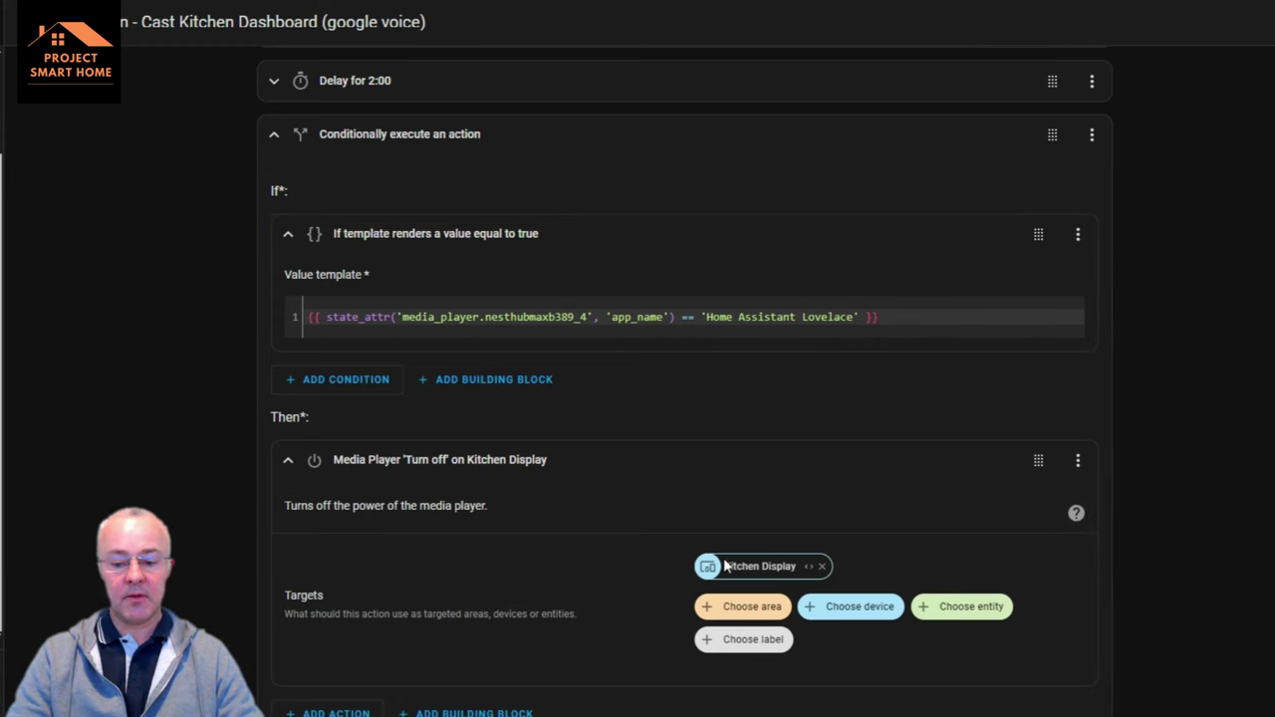
scroll(839, 673, "down", 1)
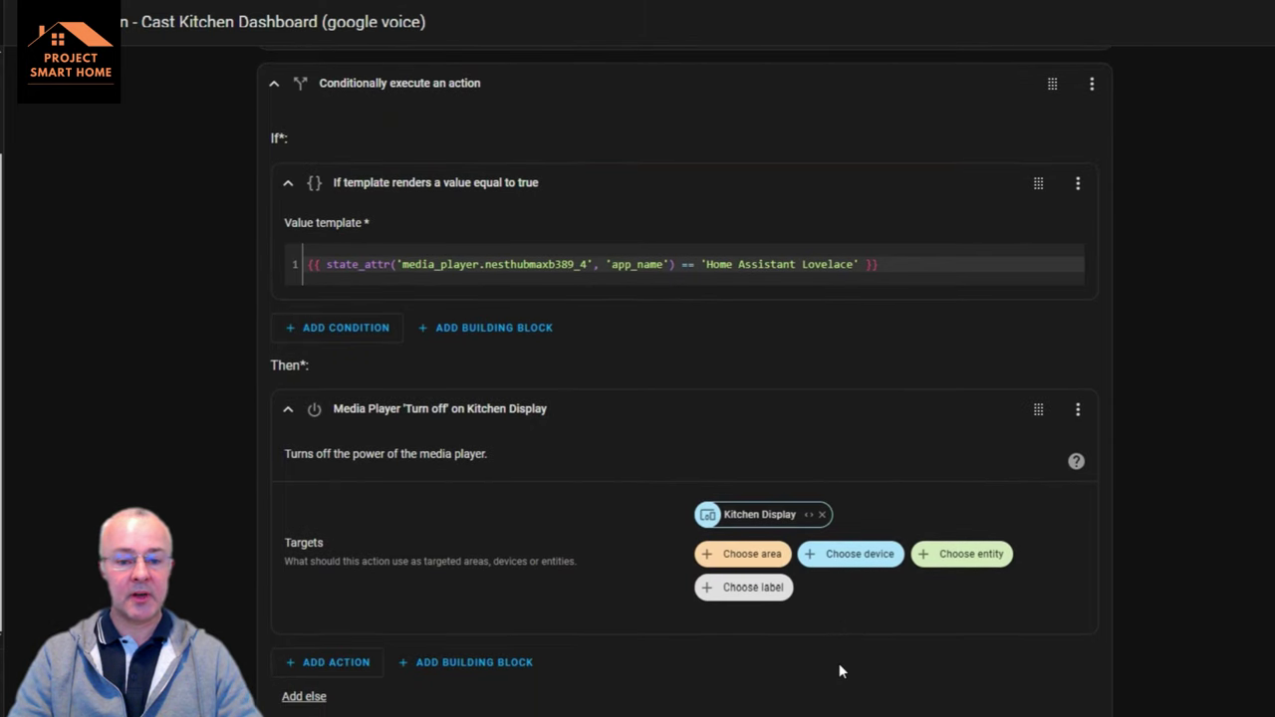
scroll(618, 490, "down", 1)
scroll(618, 490, "up", 3)
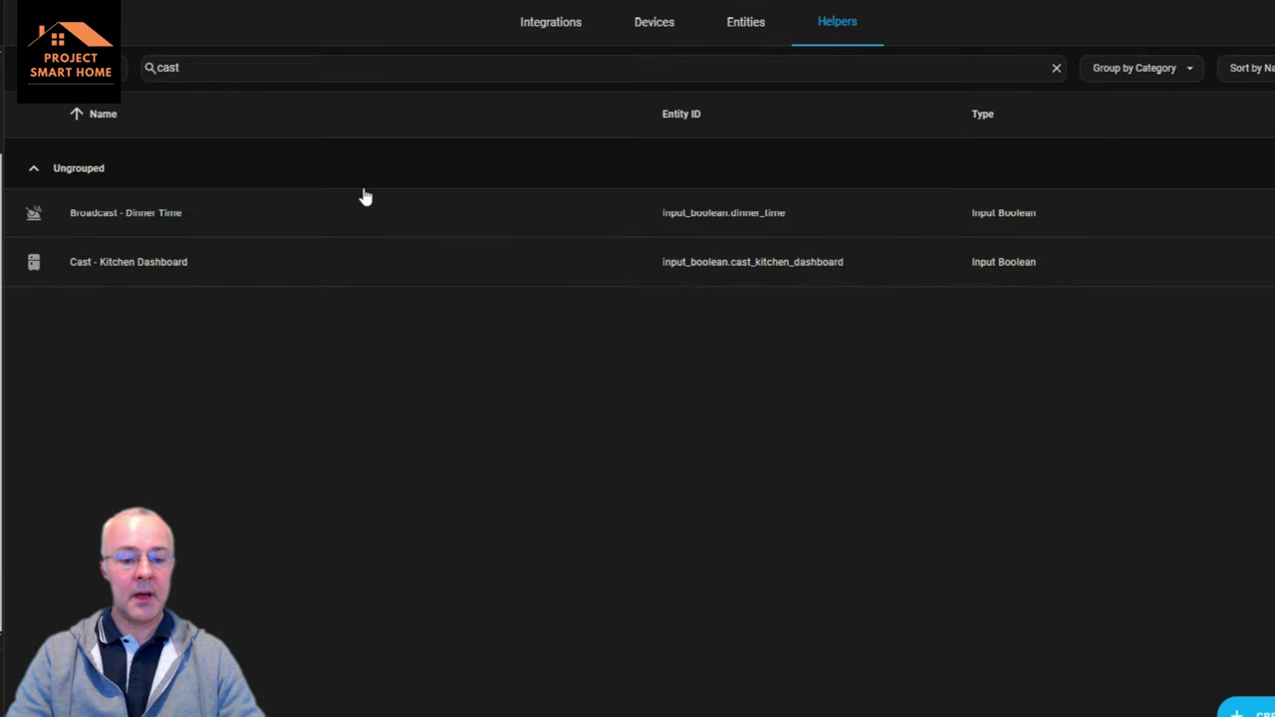
- Inspect the voice assistant exposure settings of the Cast - Kitchen Dashboard helper, then close its dialogs
left_click(271, 261)
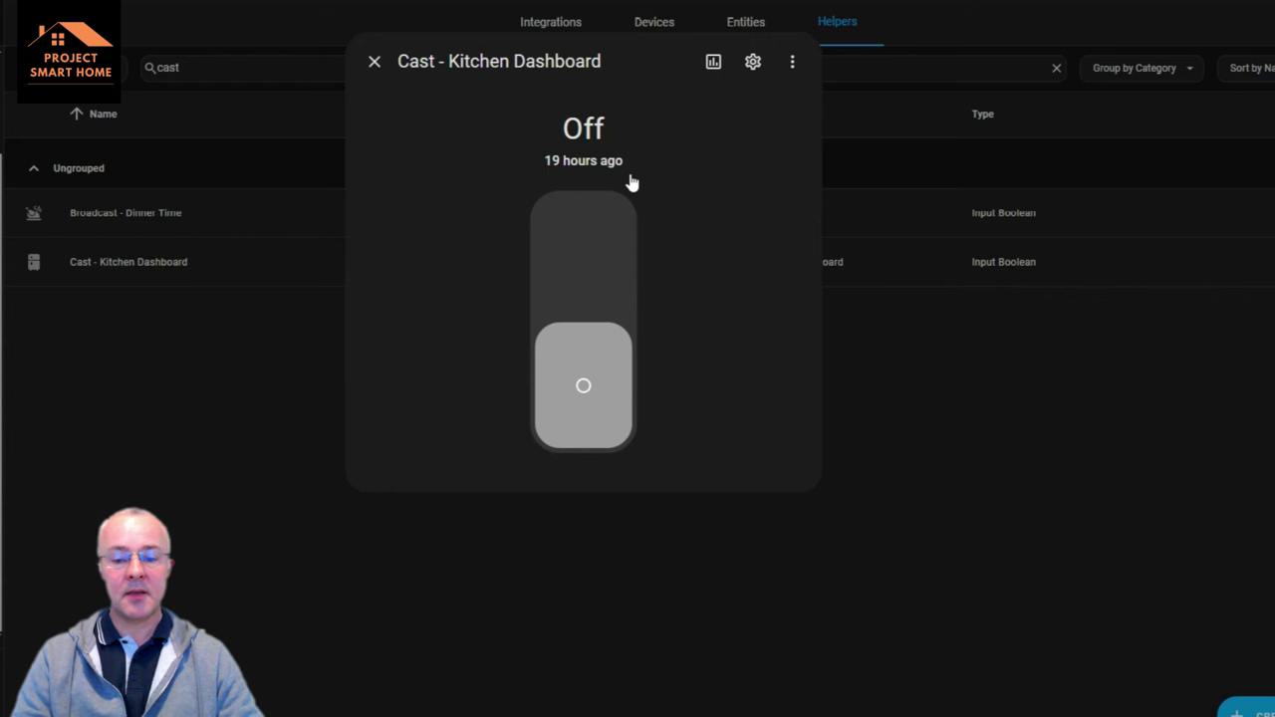
left_click(757, 59)
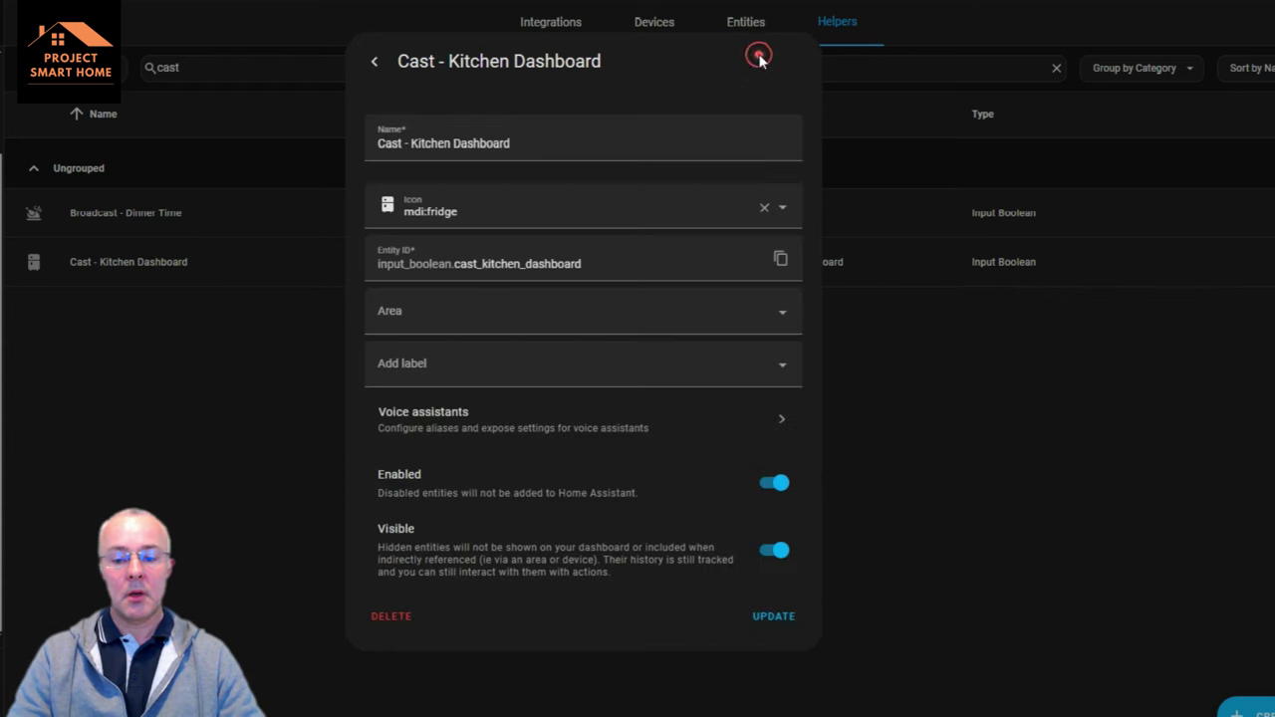
left_click(668, 432)
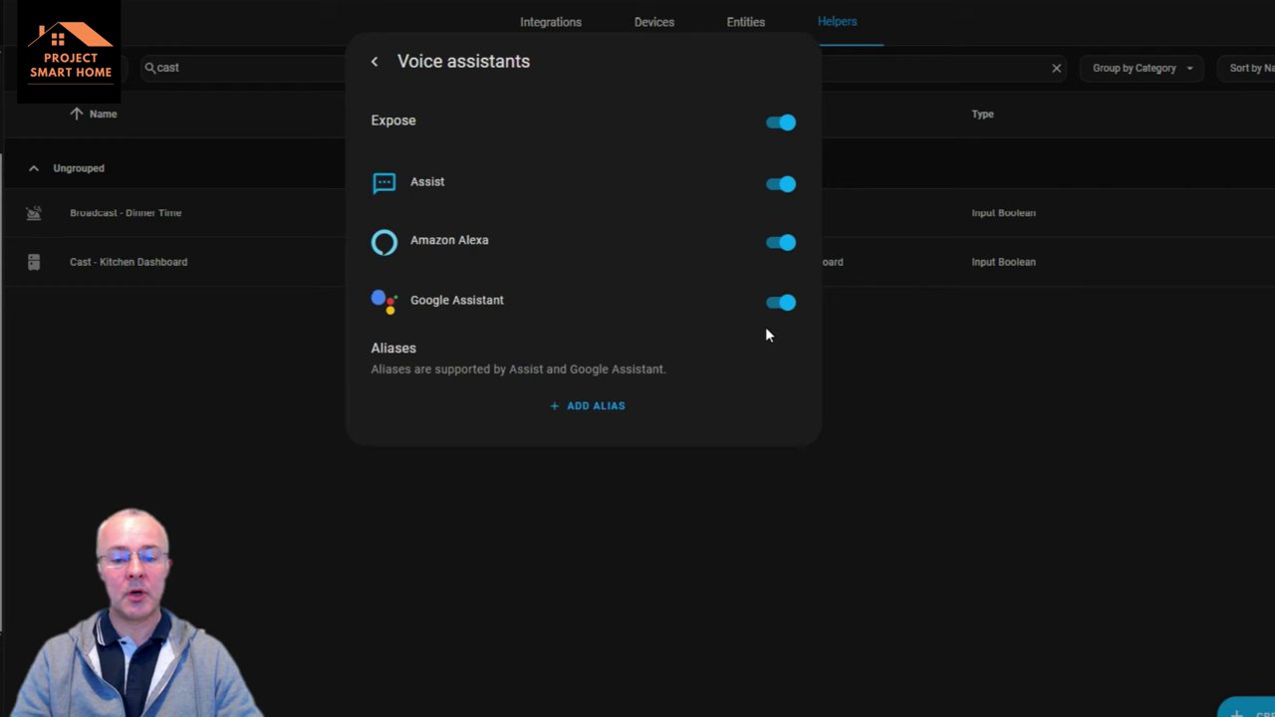
left_click(377, 65)
left_click(376, 65)
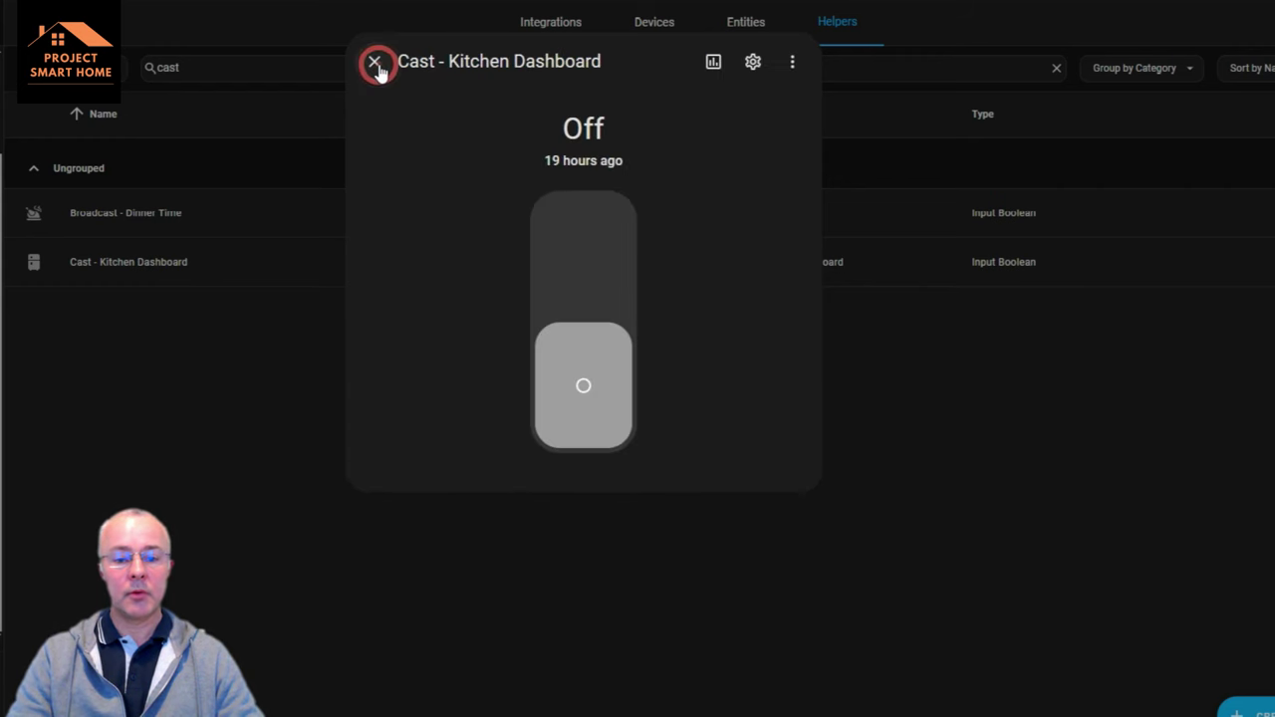
left_click(375, 63)
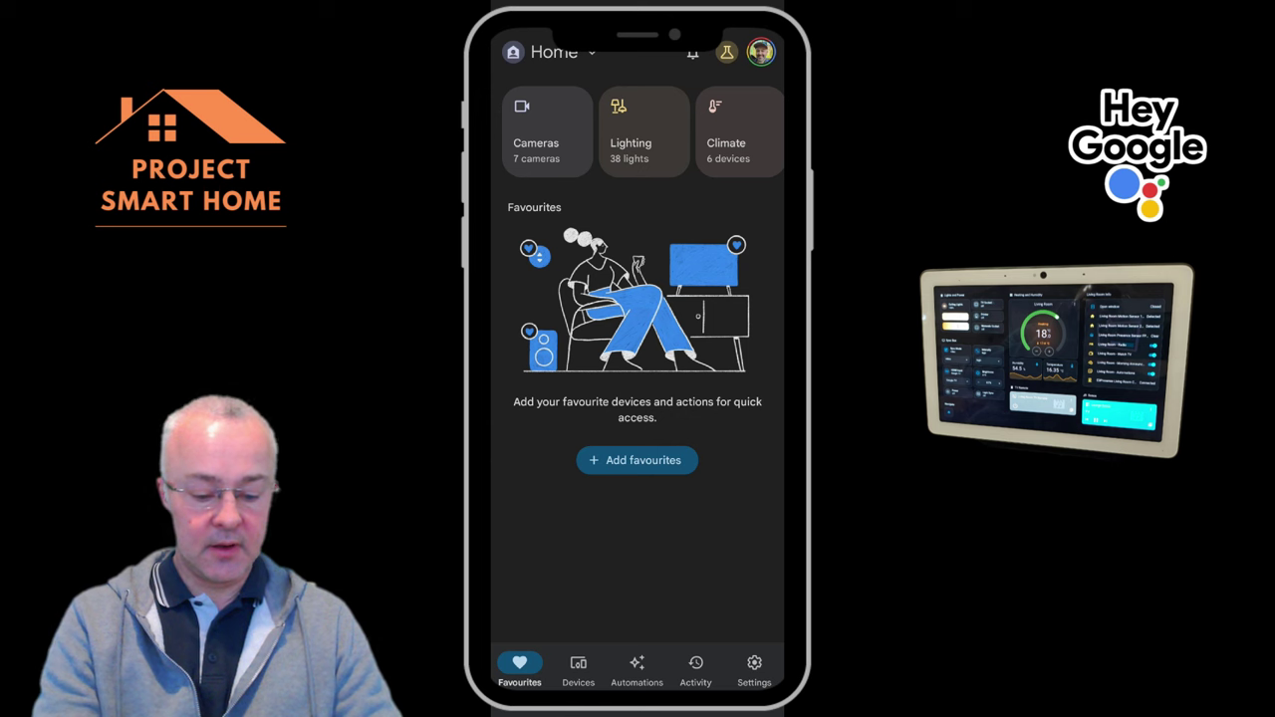
- Look through the devices in the Google Home app to find Cast - Kitchen Dashboard among the Kitchen devices
left_click(577, 667)
scroll(638, 379, "down", 20)
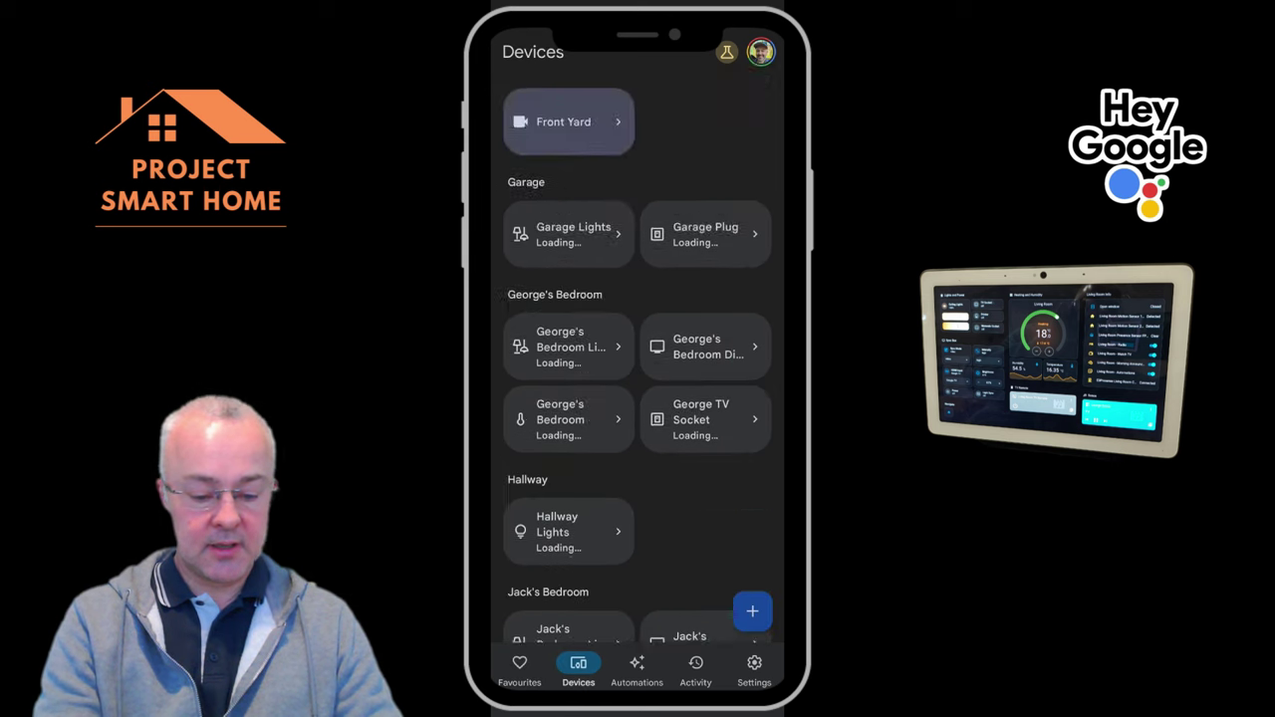
scroll(638, 379, "down", 10)
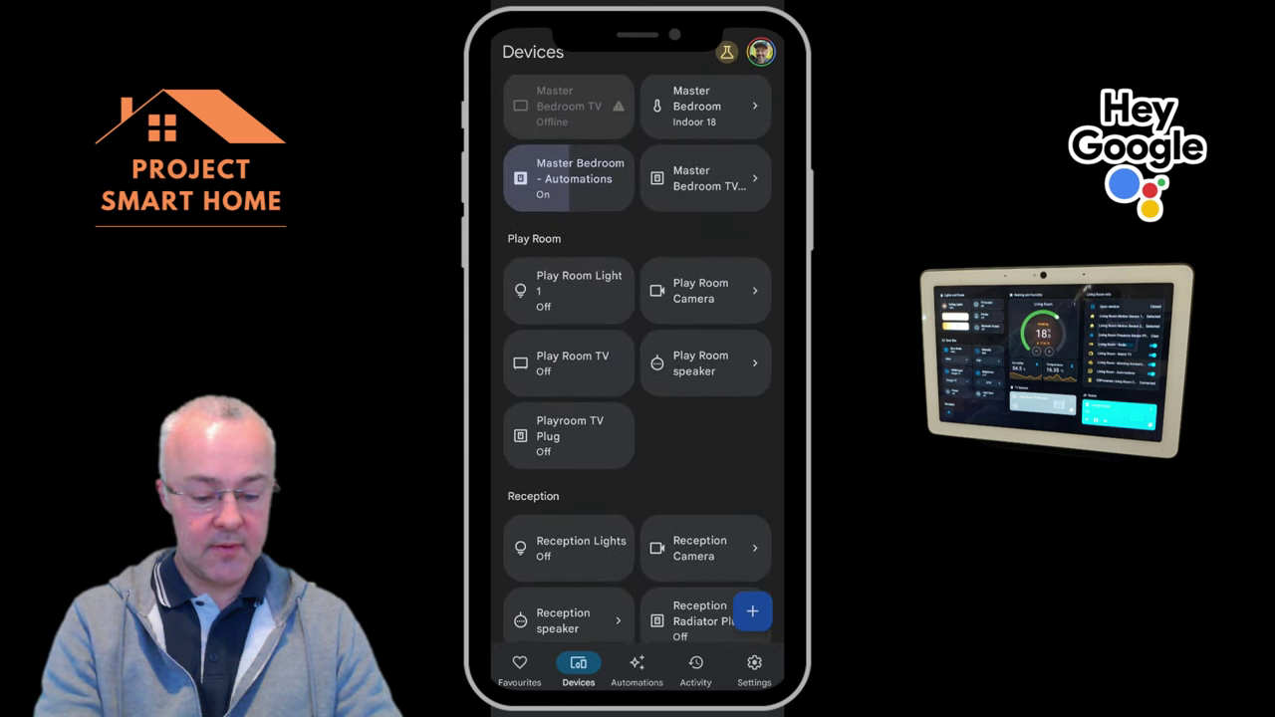
scroll(637, 379, "down", 3)
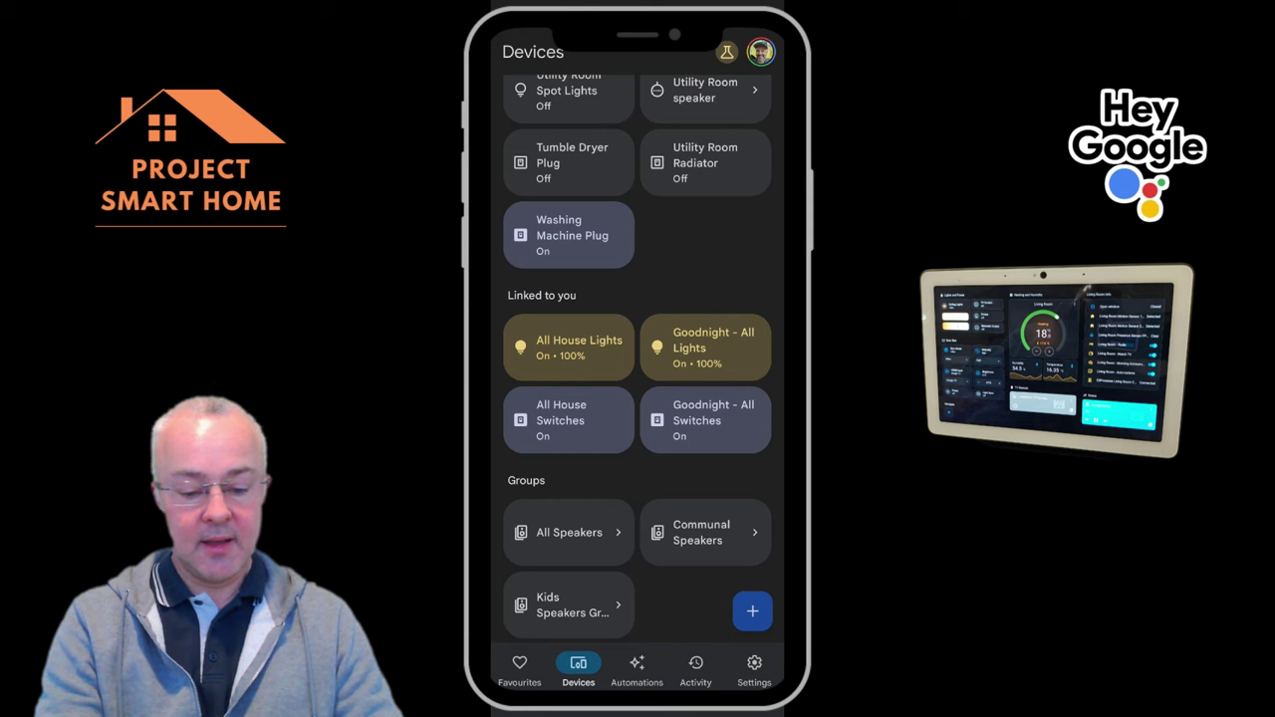
scroll(731, 435, "up", 10)
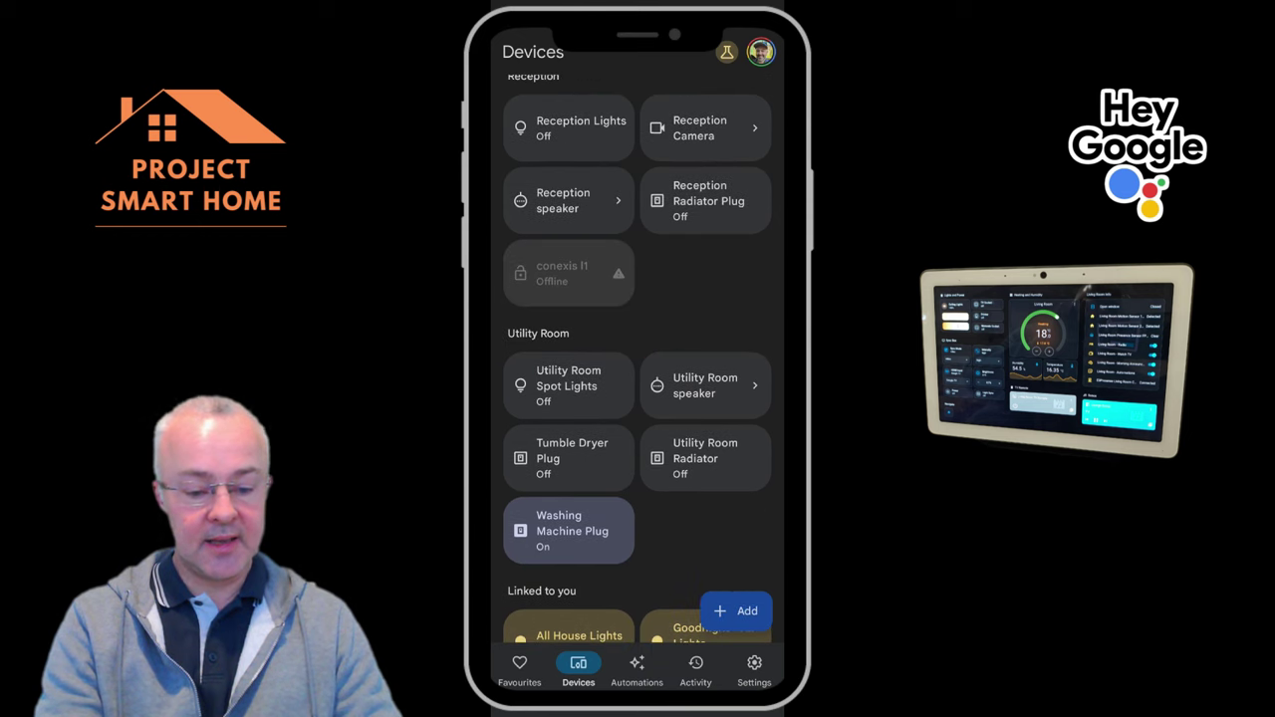
scroll(727, 373, "up", 3)
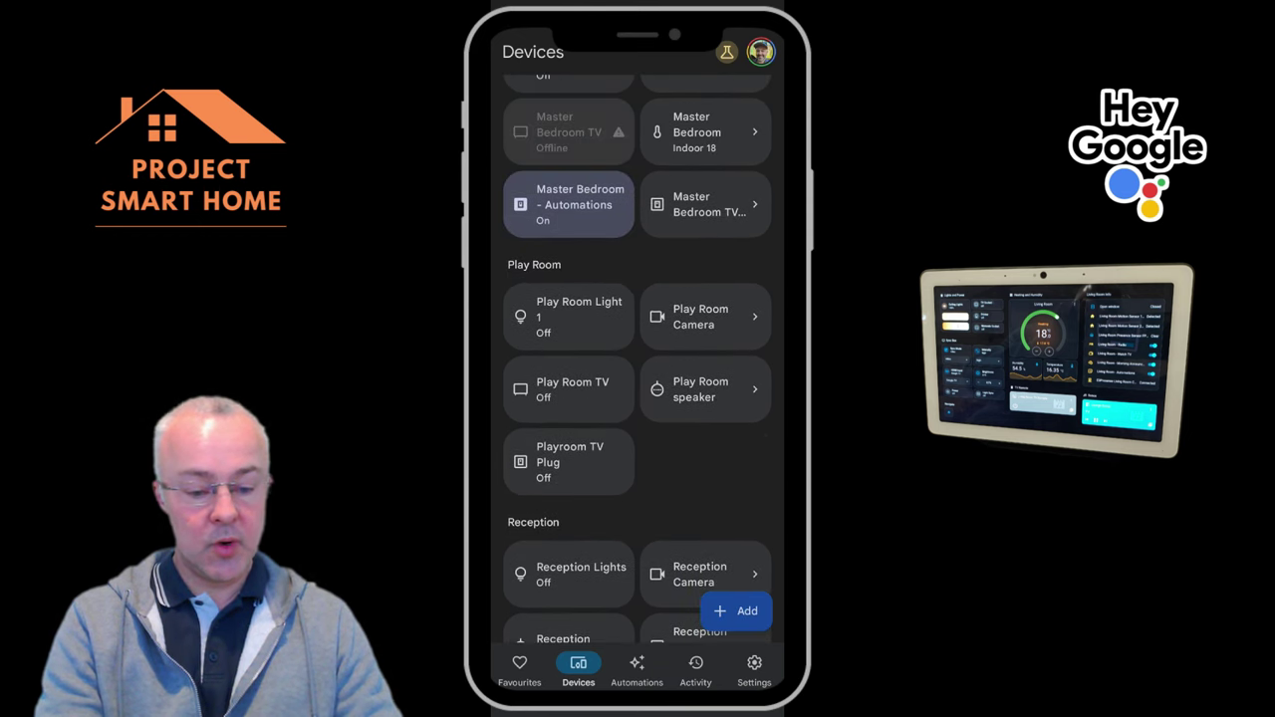
scroll(723, 472, "up", 6)
scroll(729, 459, "up", 10)
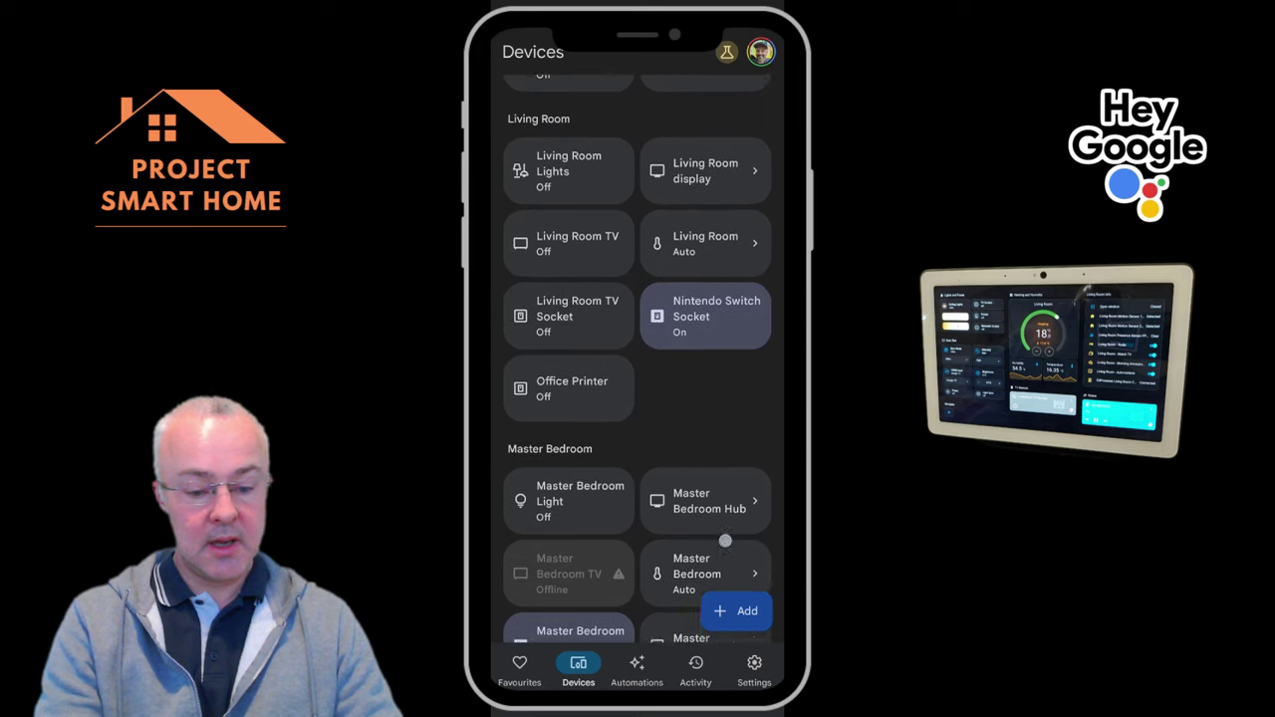
scroll(727, 518, "up", 5)
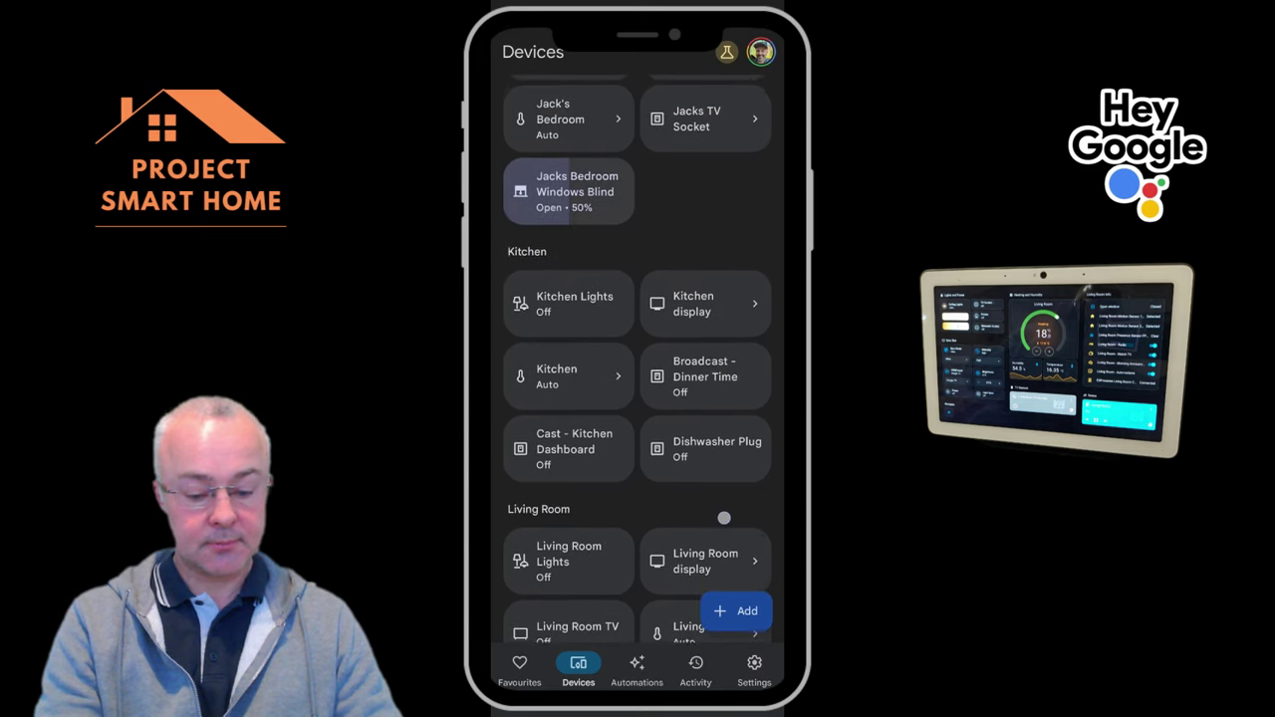
scroll(727, 458, "up", 5)
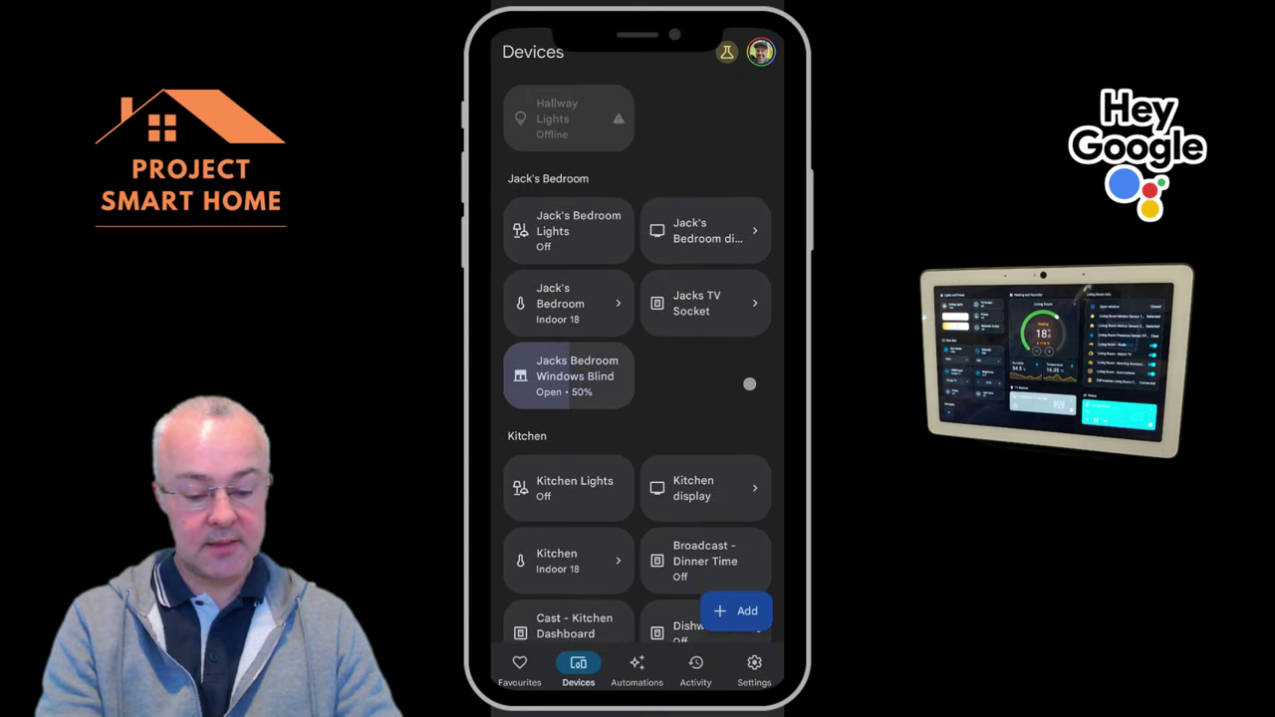
scroll(749, 378, "down", 3)
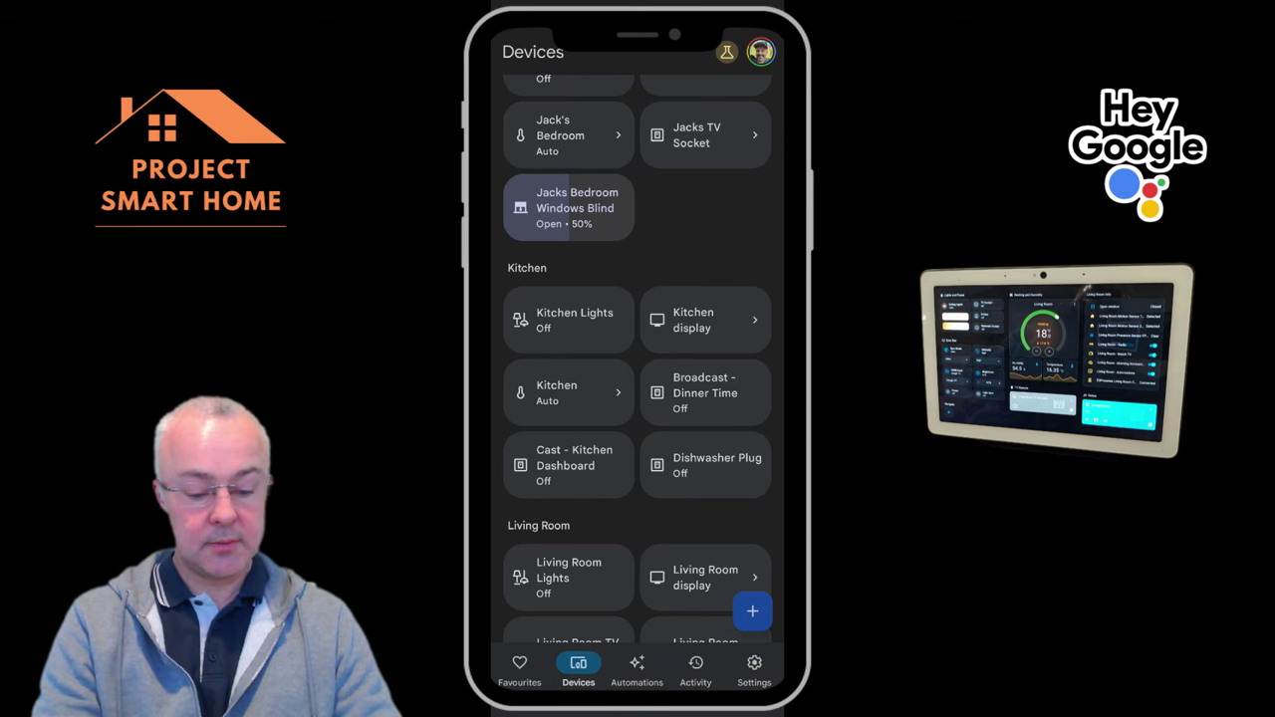
scroll(638, 379, "down", 1)
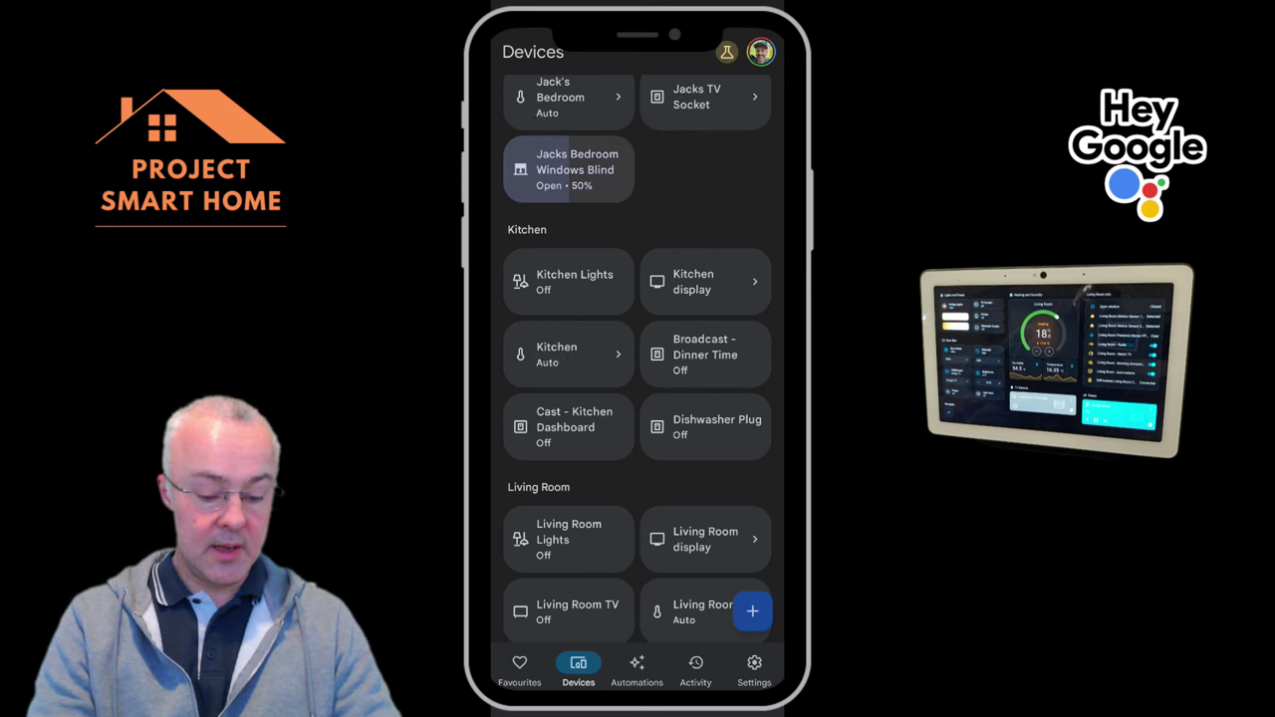
- Open the automations list in Google Home to review the household and personal routines
left_click(637, 668)
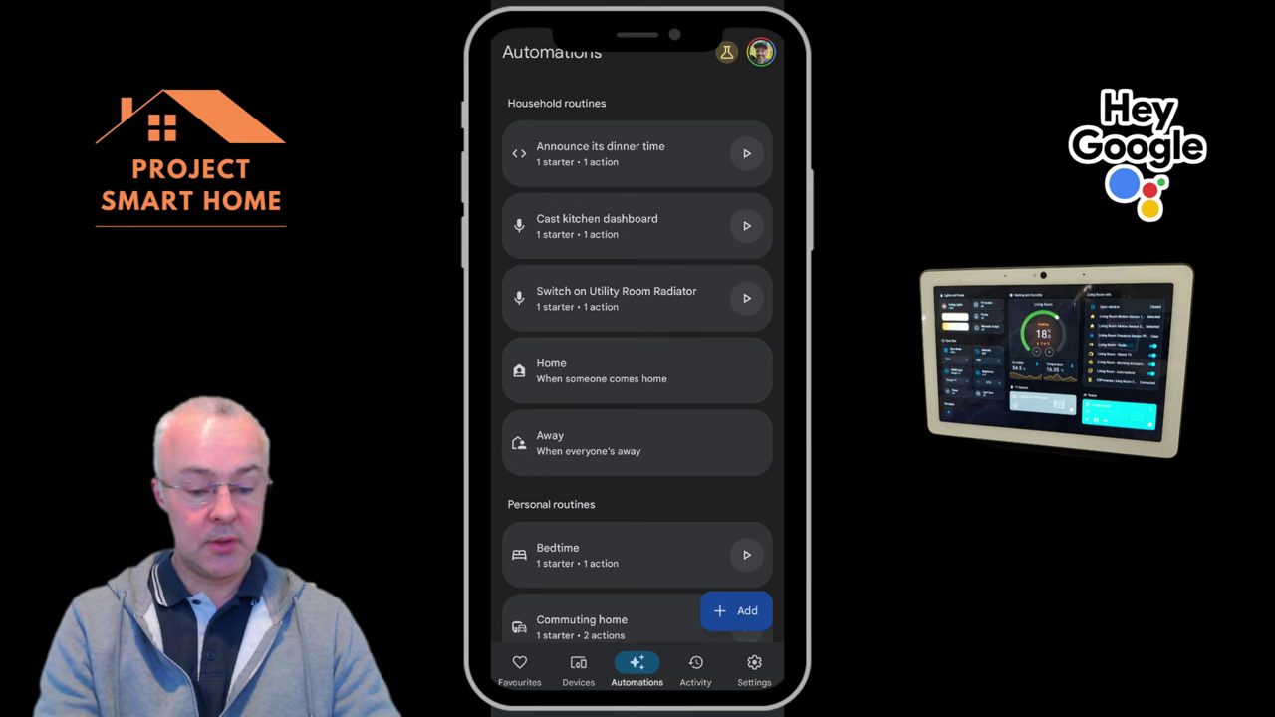
left_click(638, 555)
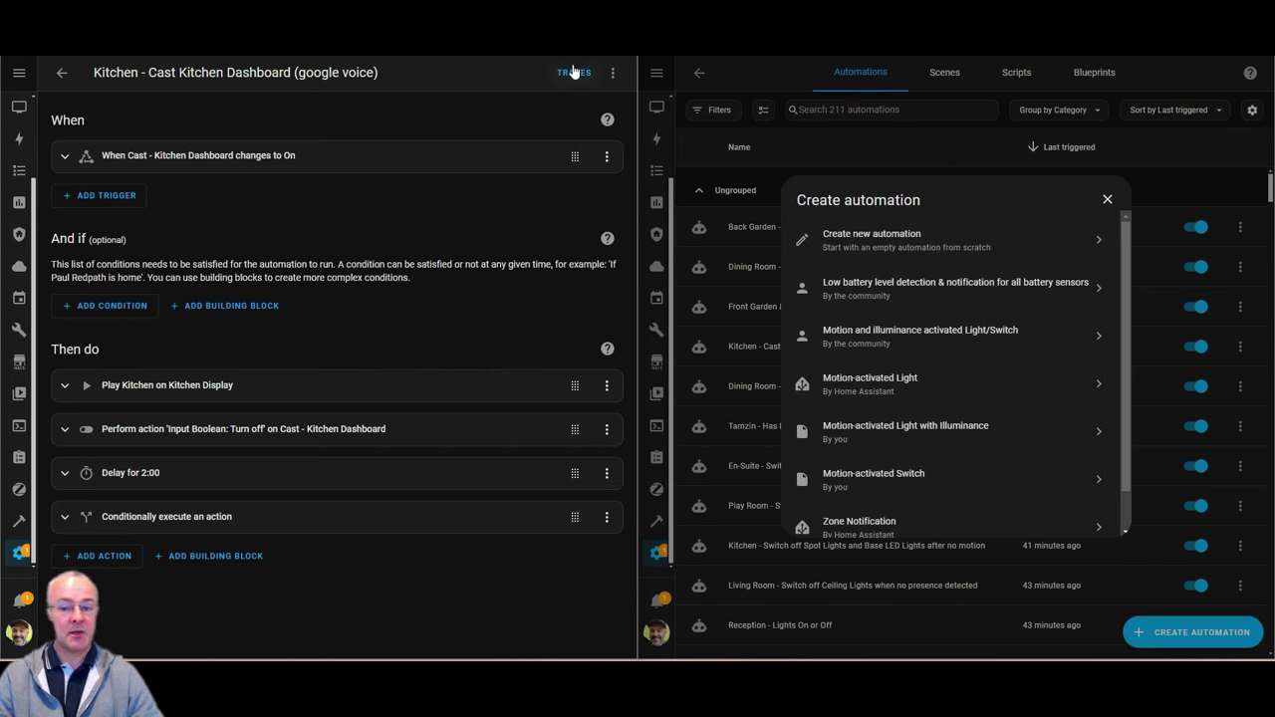
- Switch to Home Assistant, start an empty new automation, and expand the existing kitchen automation's trigger for reference
left_click(882, 235)
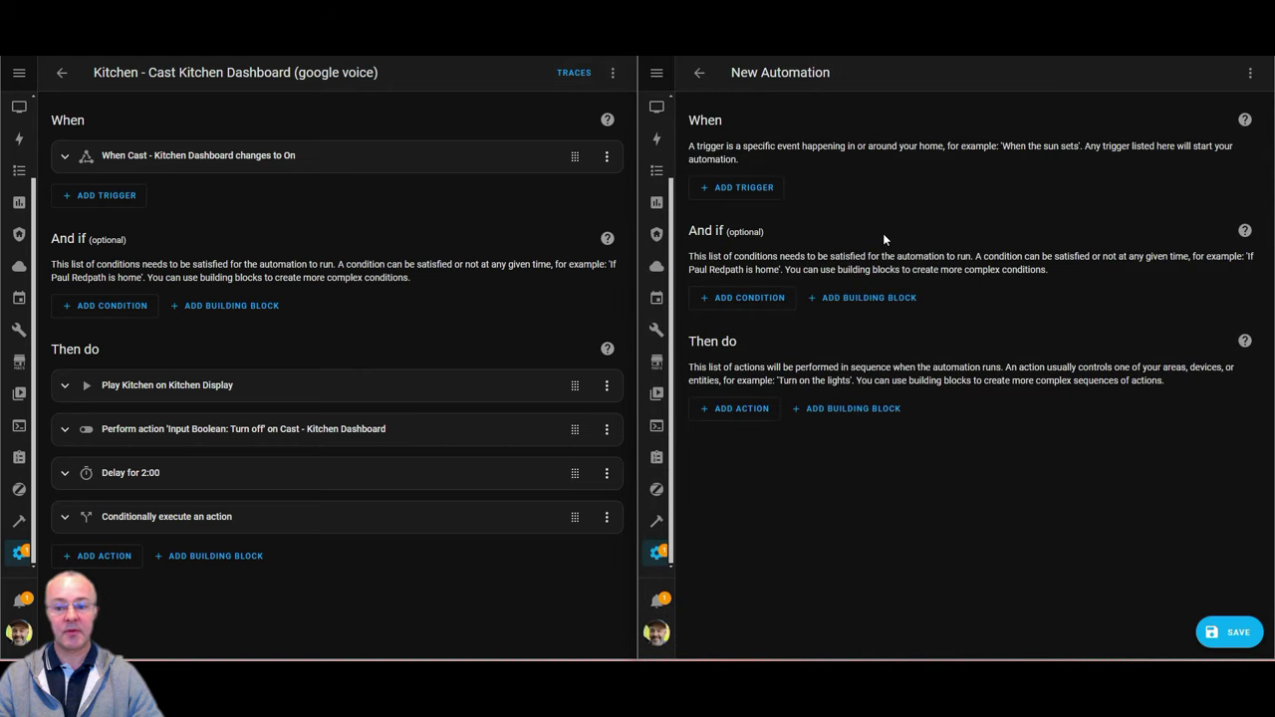
left_click(62, 156)
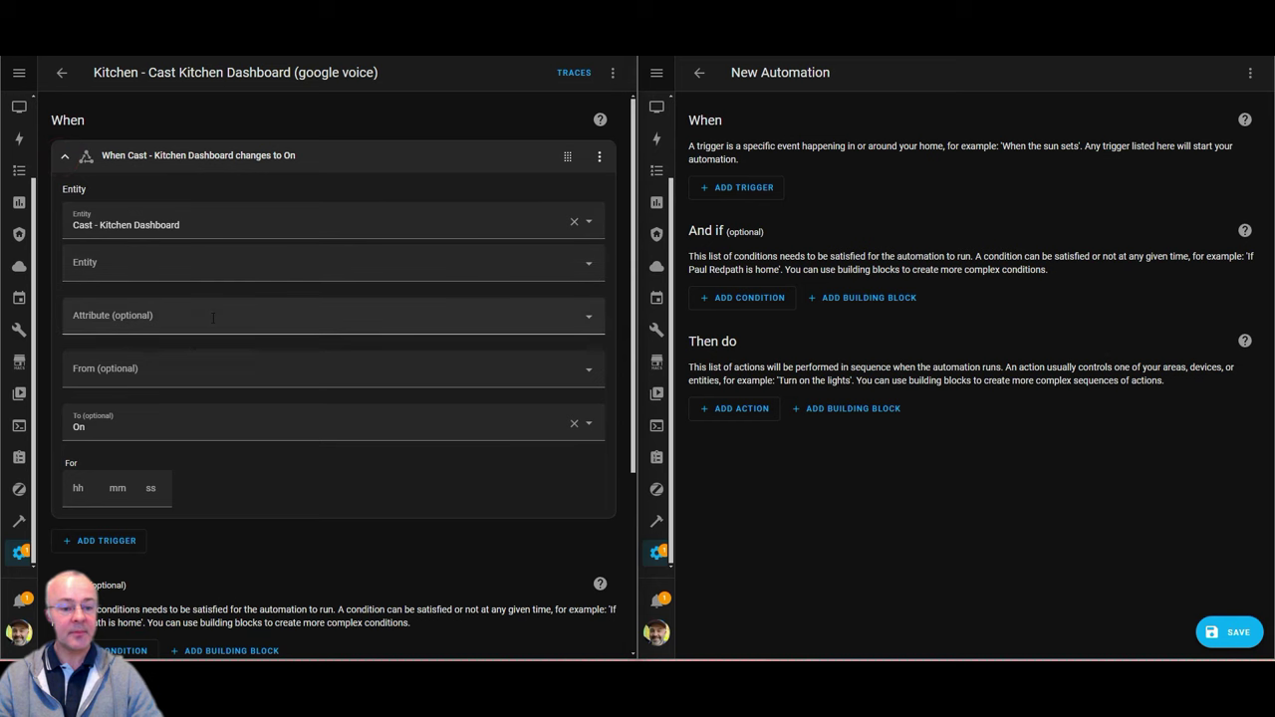
- Bring up the helpers list beside the kitchen automation and copy its trigger entity name, Cast - Kitchen Dashboard
key("alt+Left")
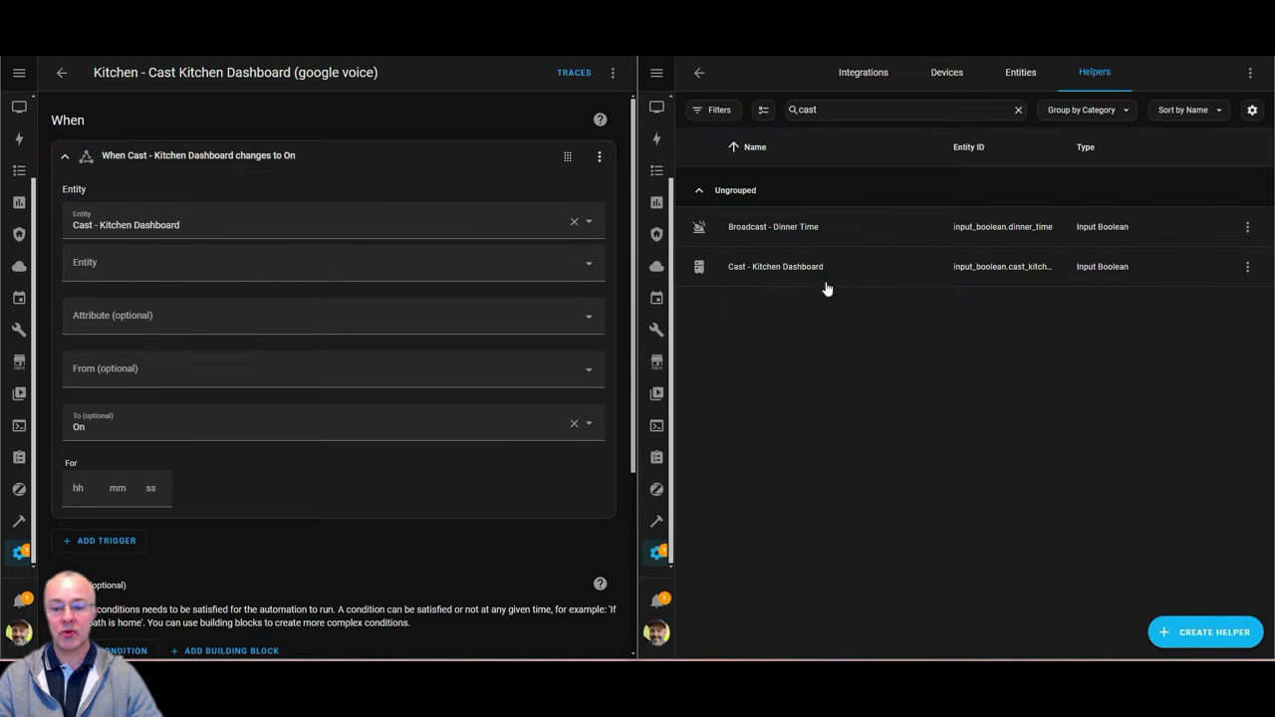
left_click(187, 223)
key("ctrl+c")
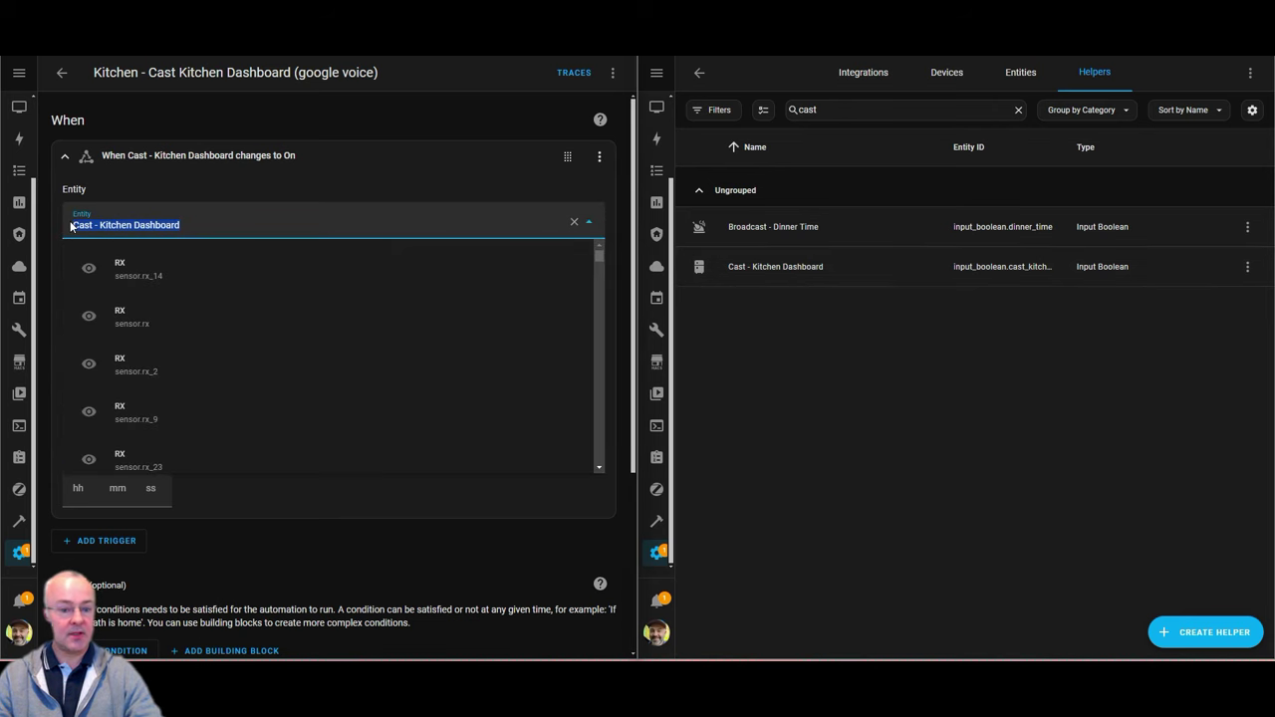
left_click(859, 386)
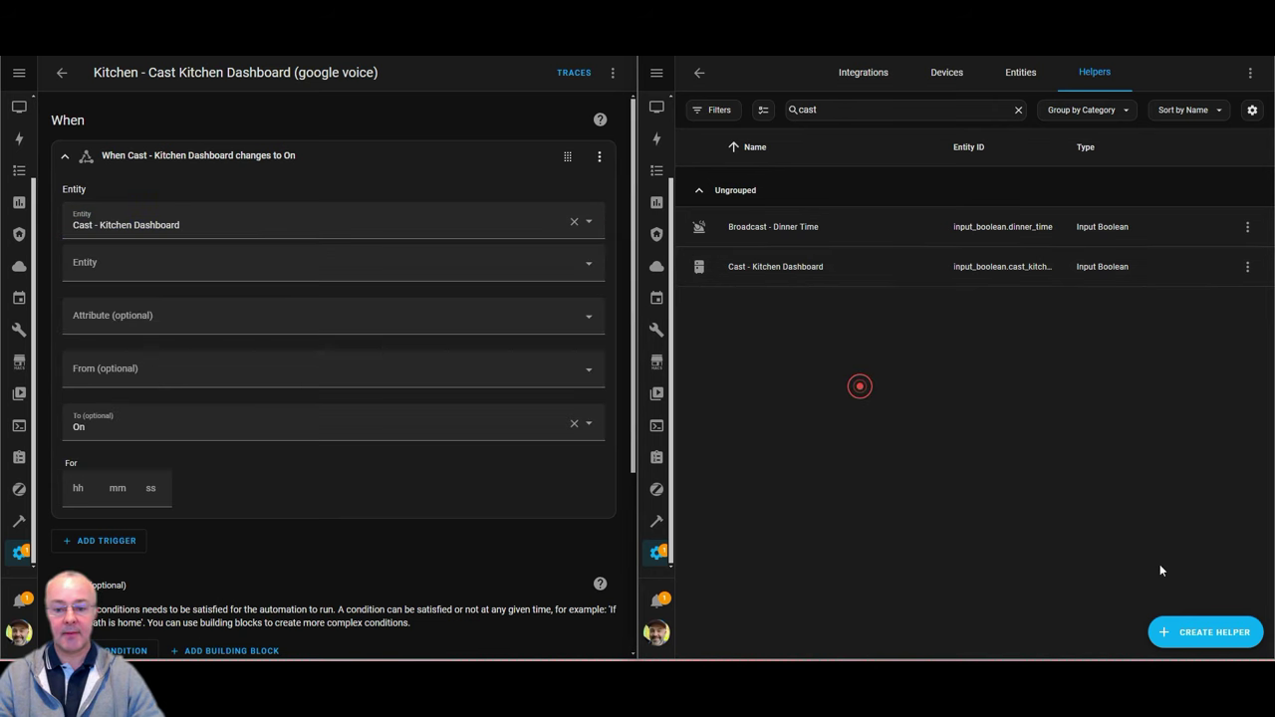
- Start a new Toggle helper and paste Cast - Kitchen Dashboard as its name
left_click(1213, 639)
scroll(964, 453, "down", 1)
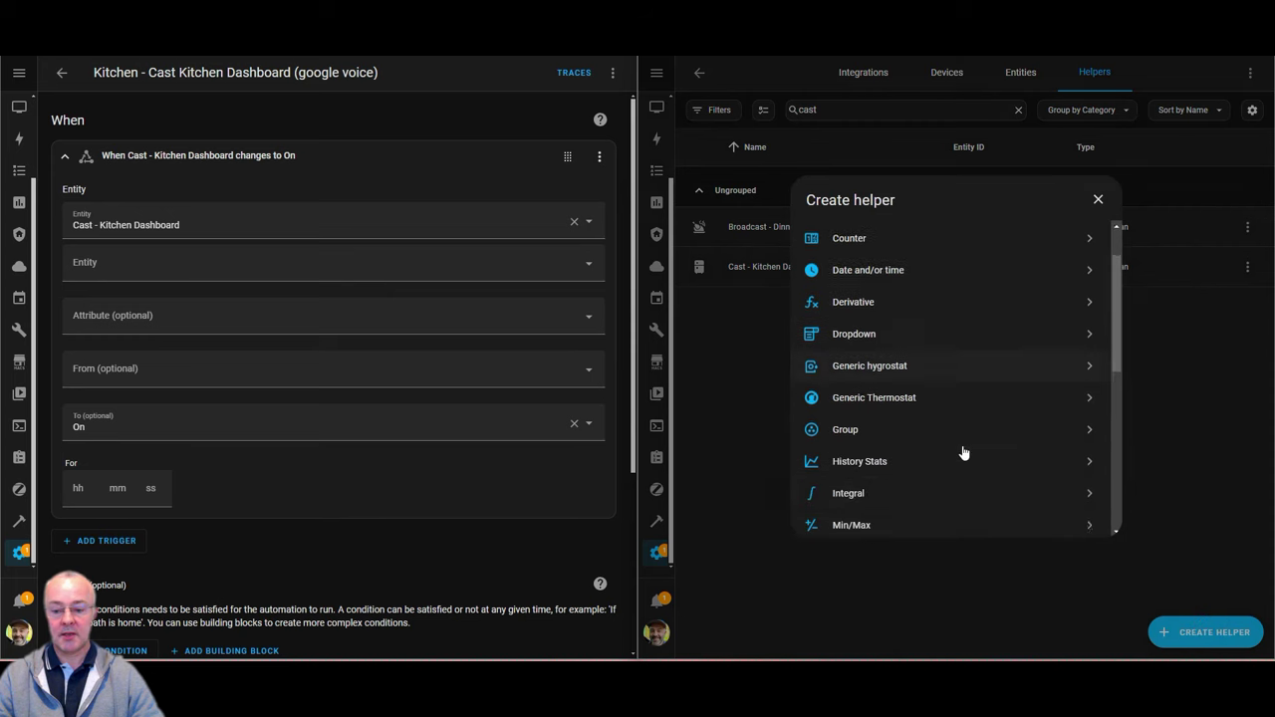
scroll(963, 453, "down", 6)
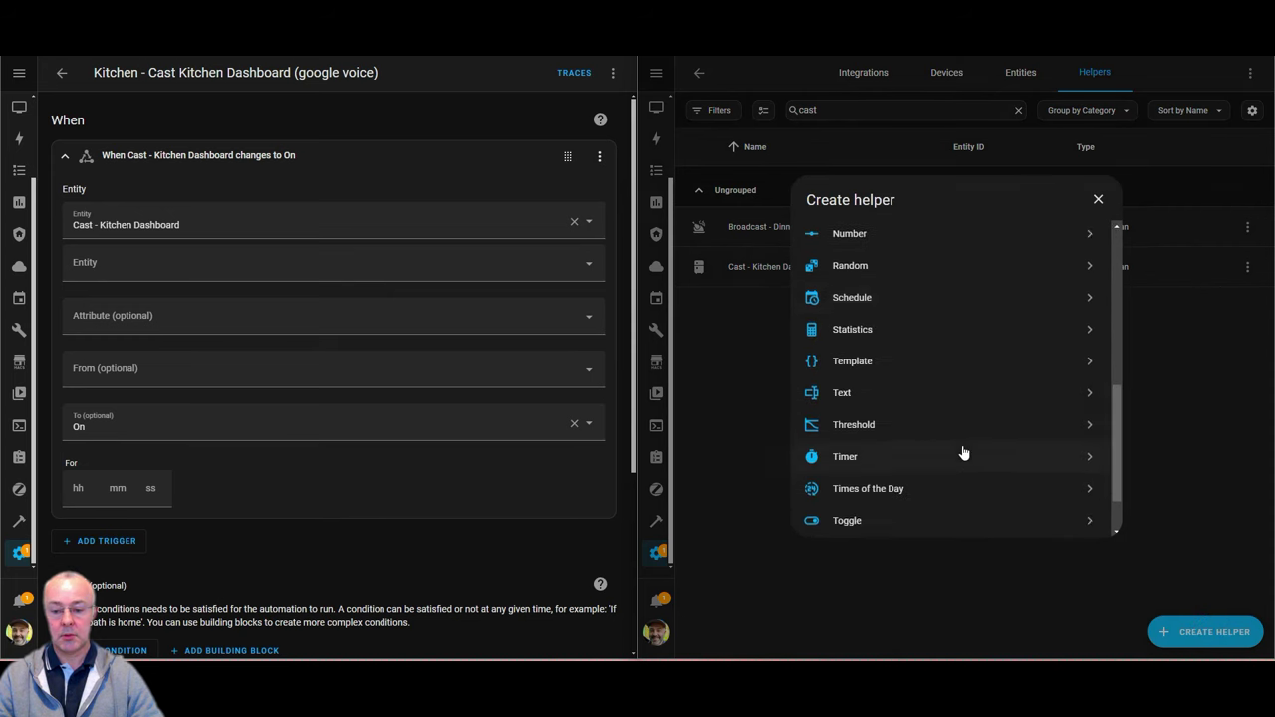
scroll(963, 454, "down", 2)
left_click(907, 449)
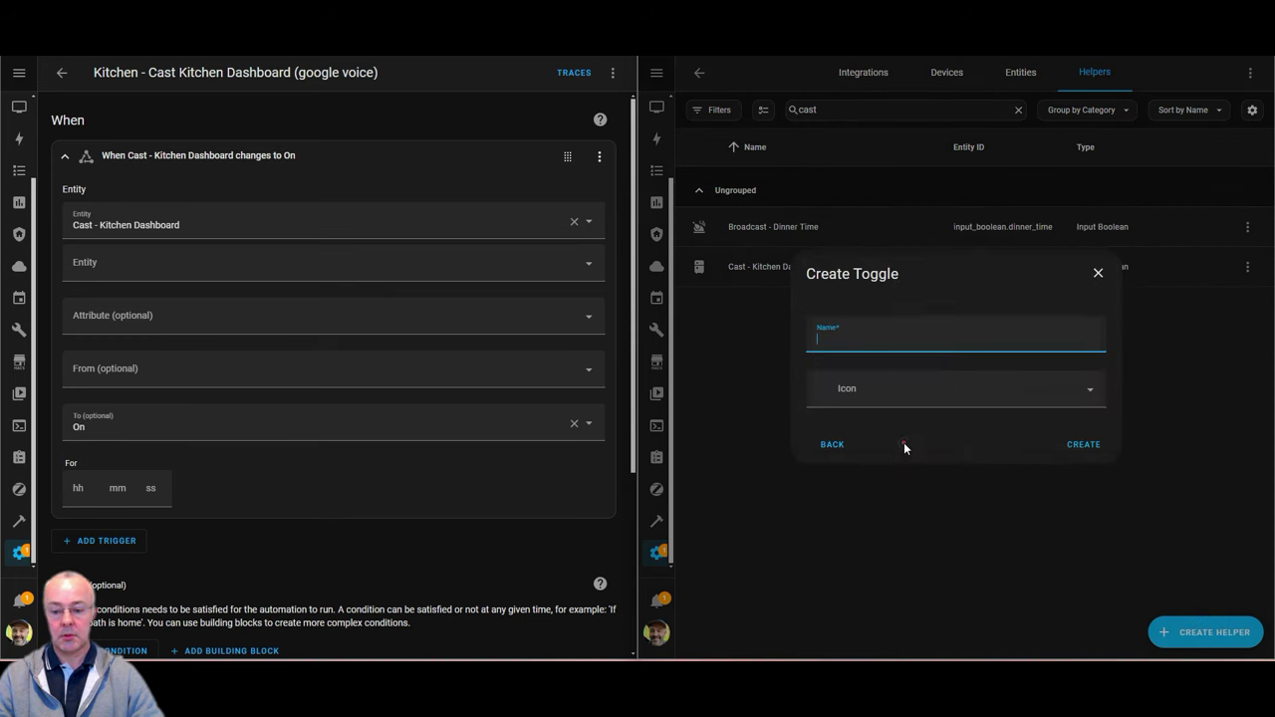
left_click(878, 339)
key("ctrl+v")
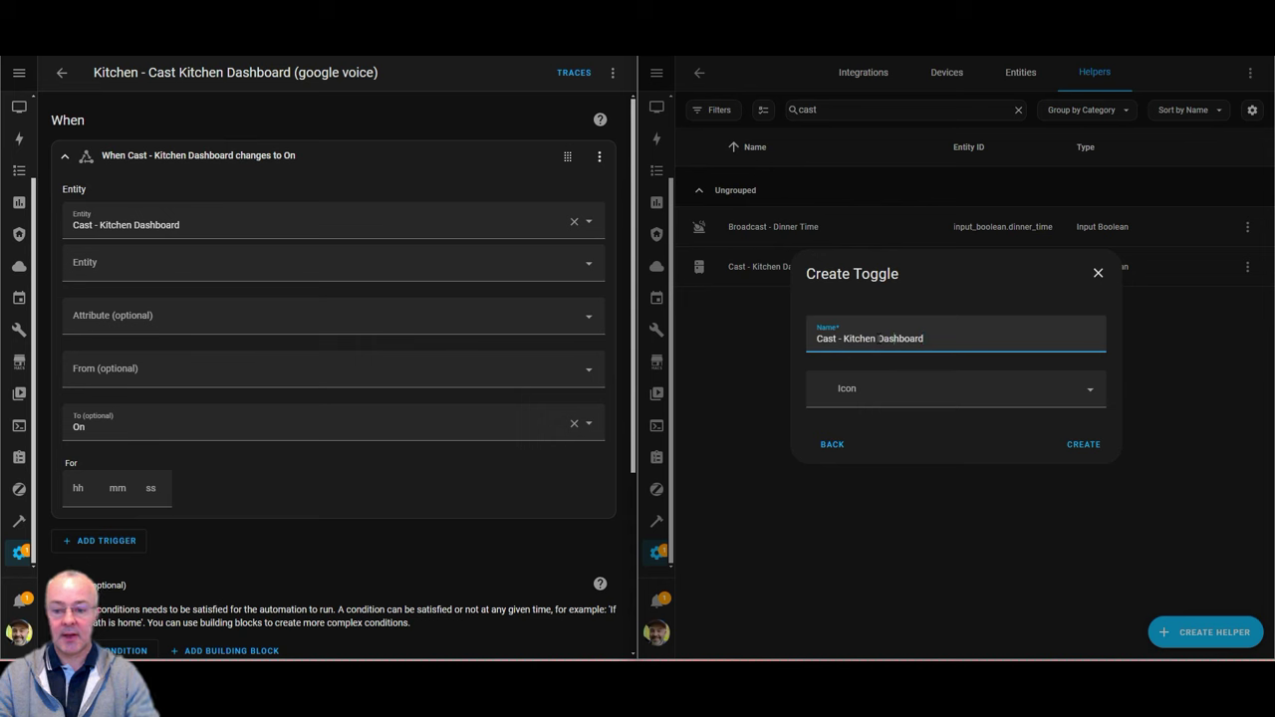
- Replace Kitchen with Living Room in the new toggle's name so it reads Cast - Living Room Dashboard
key("BackSpace")
key("BackSpace")
key("BackSpace")
key("BackSpace")
key("BackSpace")
key("BackSpace")
key("BackSpace")
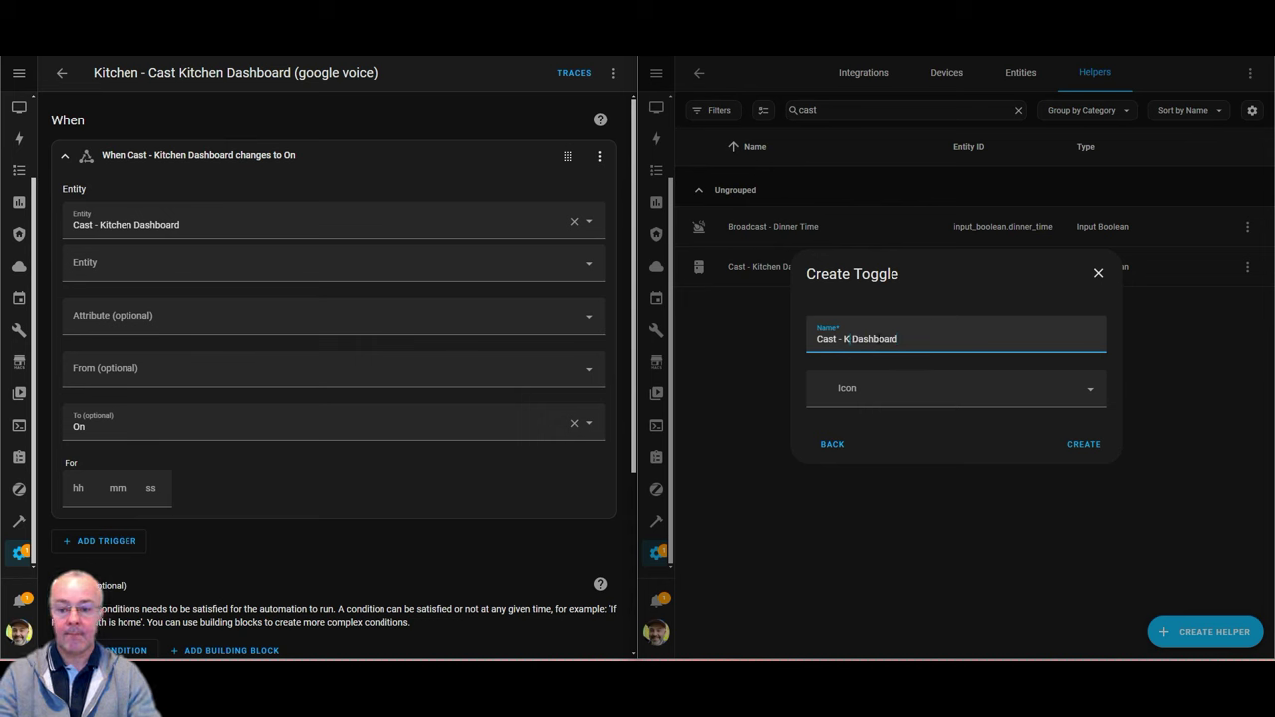
type("Living Room")
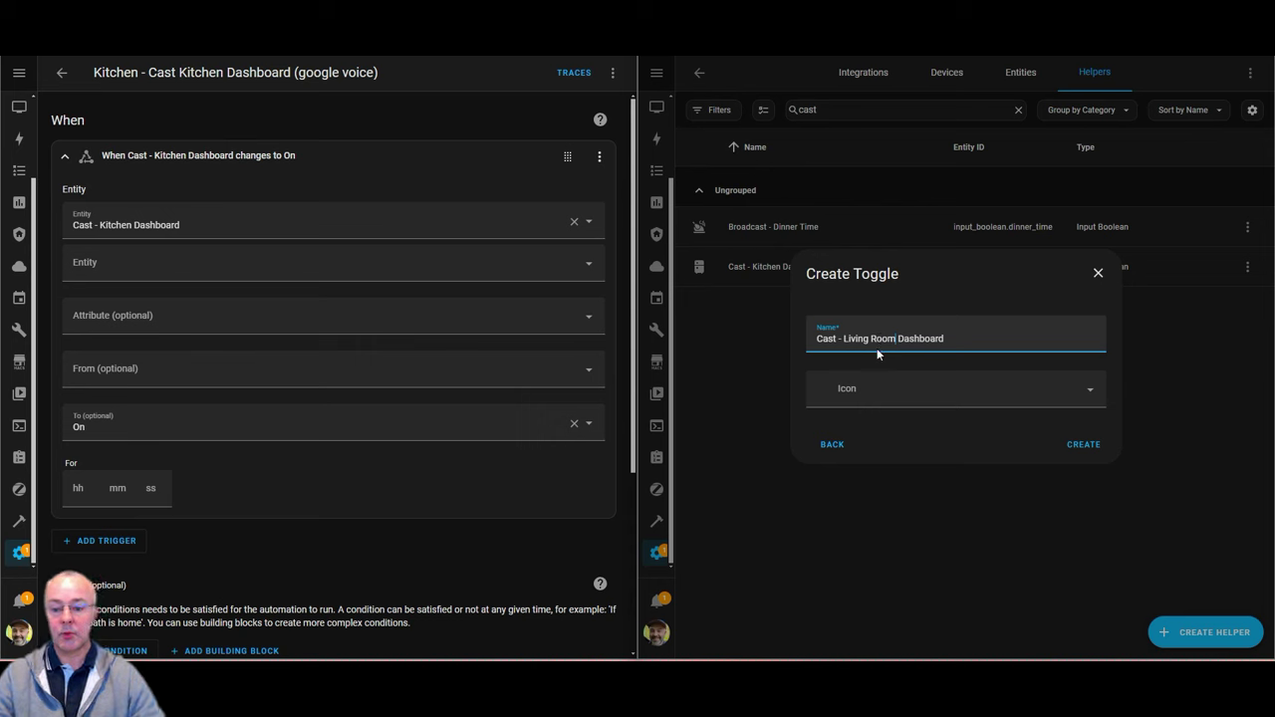
- Give the new Cast - Living Room Dashboard toggle the mdi:sofa icon and create the helper
left_click(891, 389)
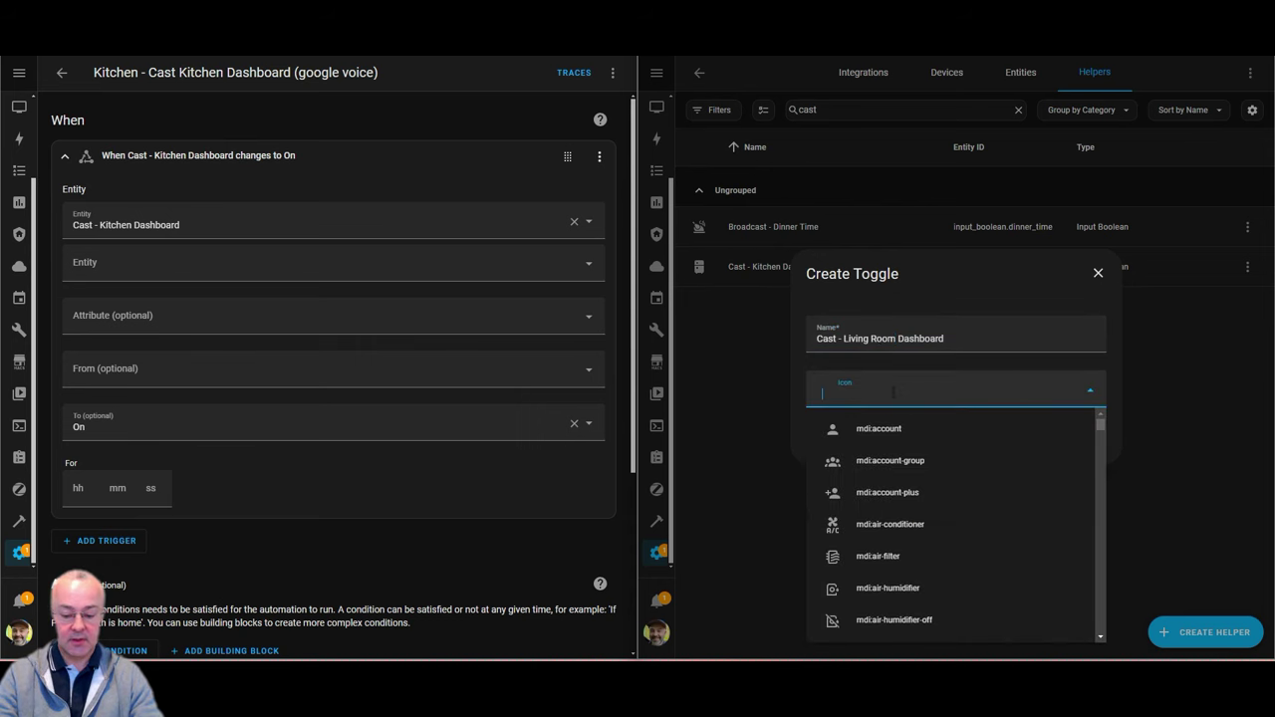
type("living")
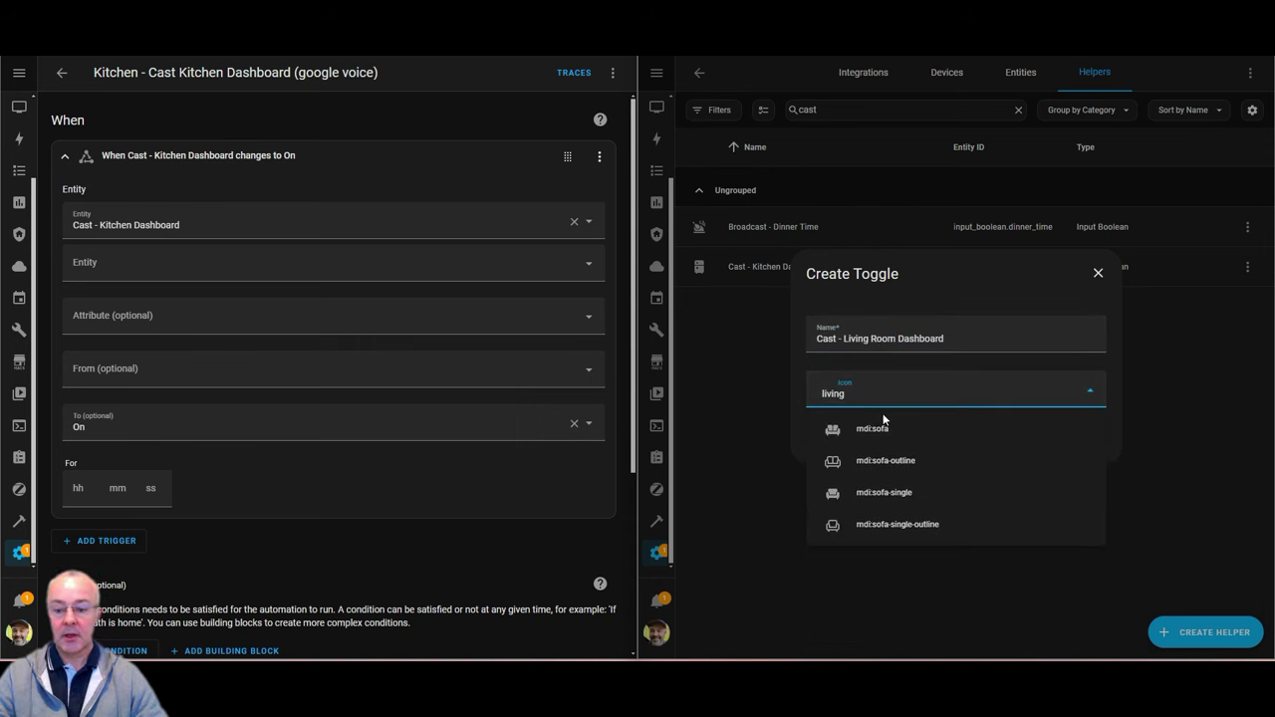
left_click(883, 426)
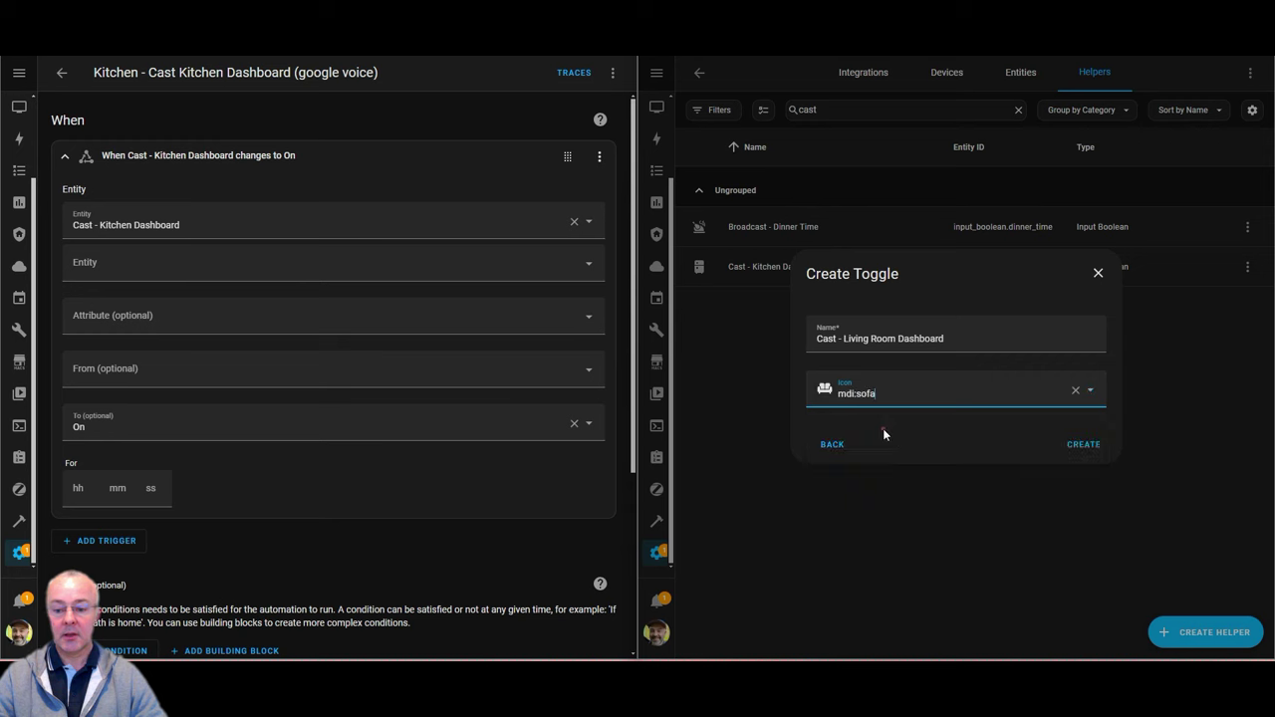
left_click(1084, 445)
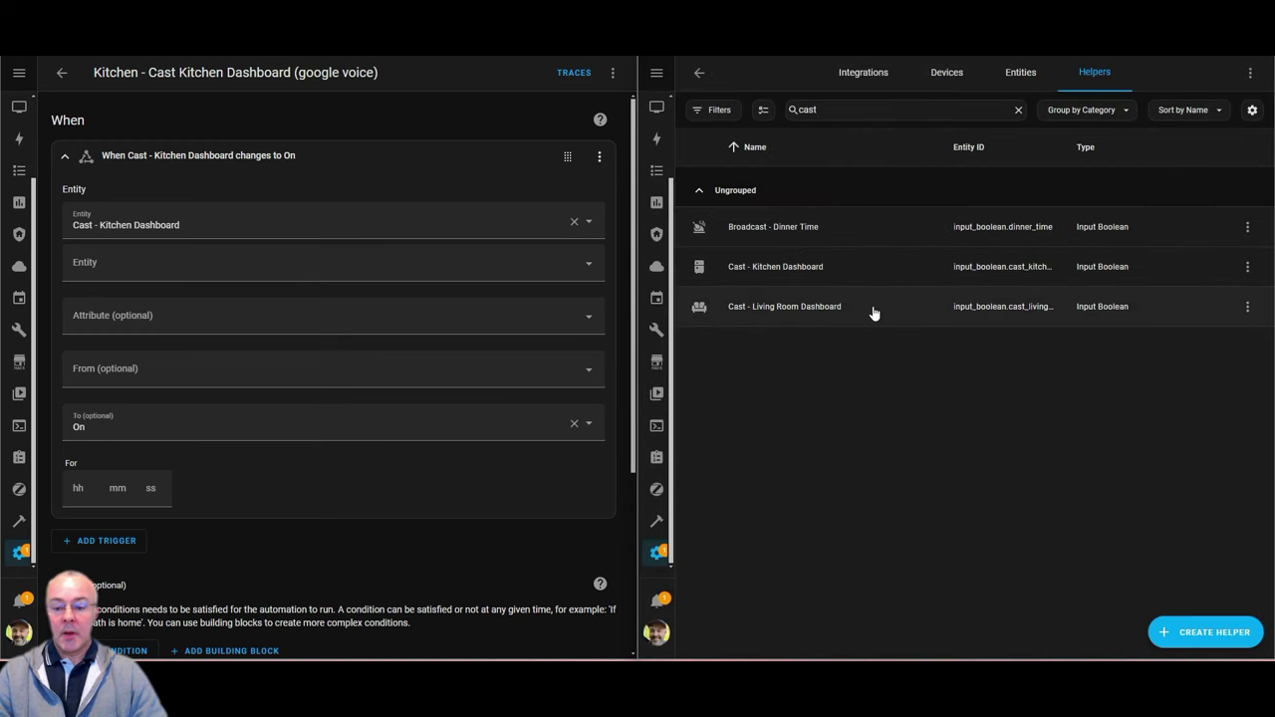
- Open the settings of the Cast - Living Room Dashboard helper and assign it to the Living Room area
left_click(873, 311)
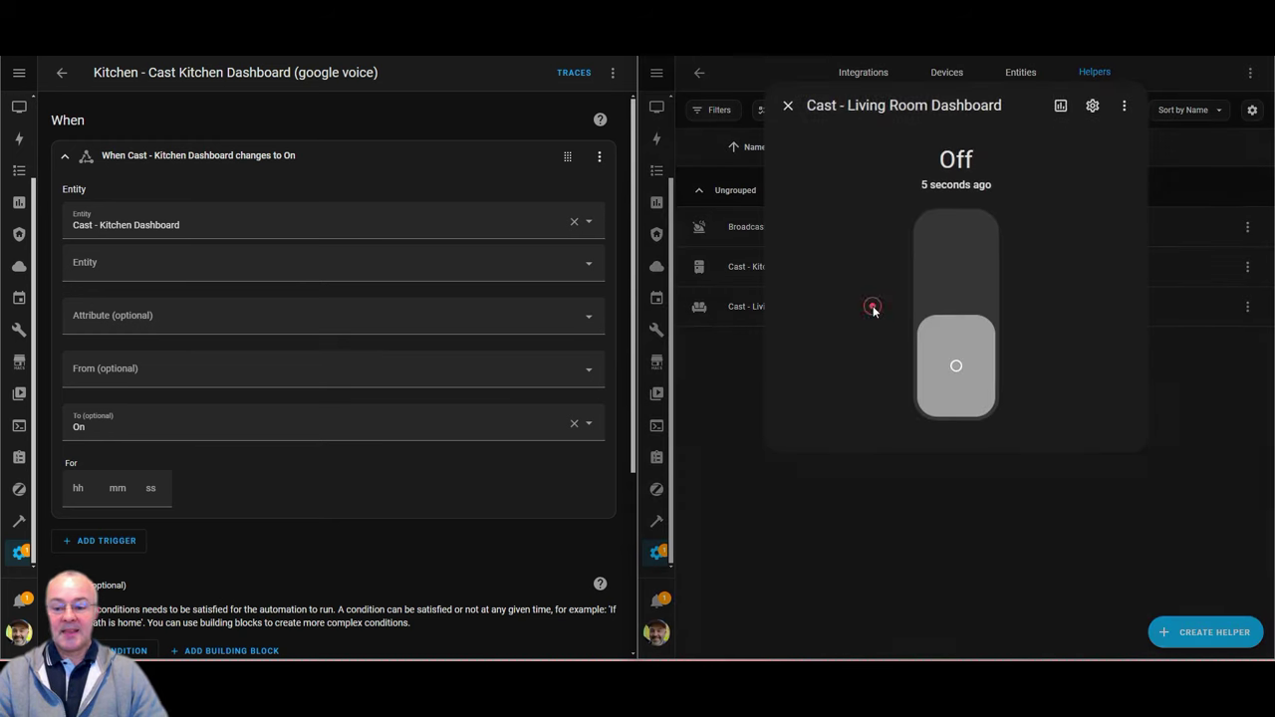
left_click(1092, 105)
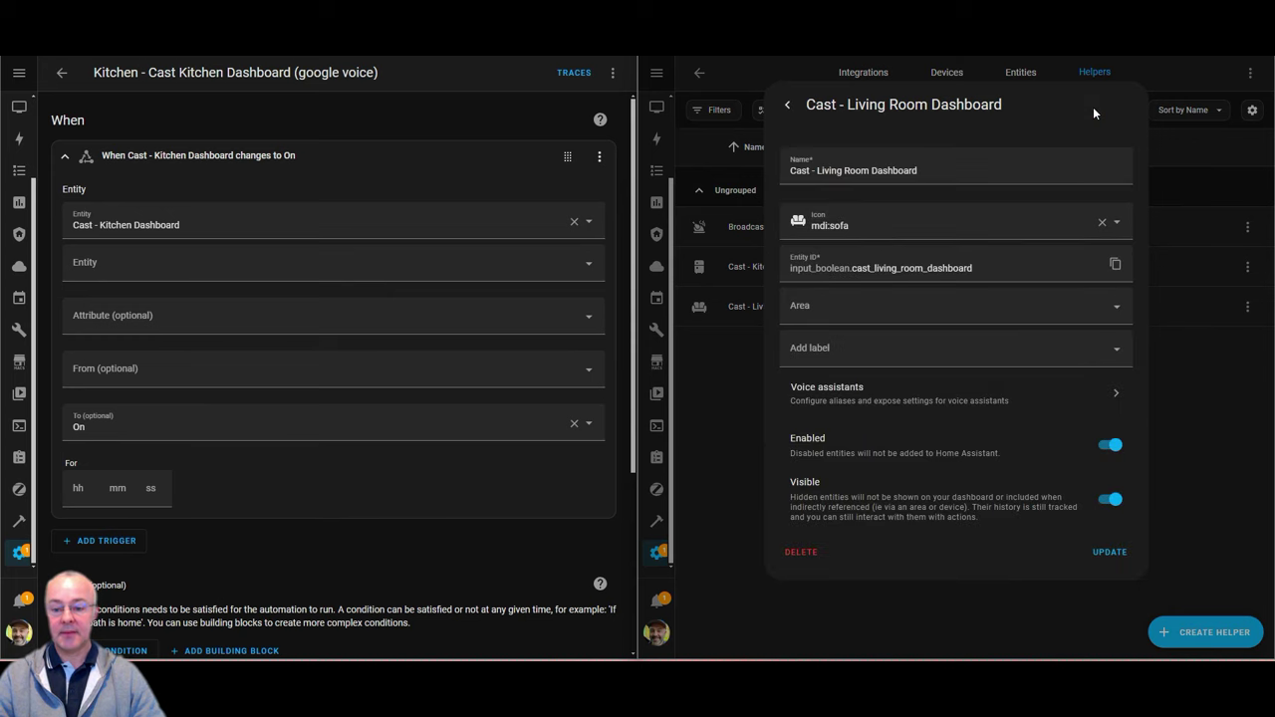
left_click(930, 314)
type("livin")
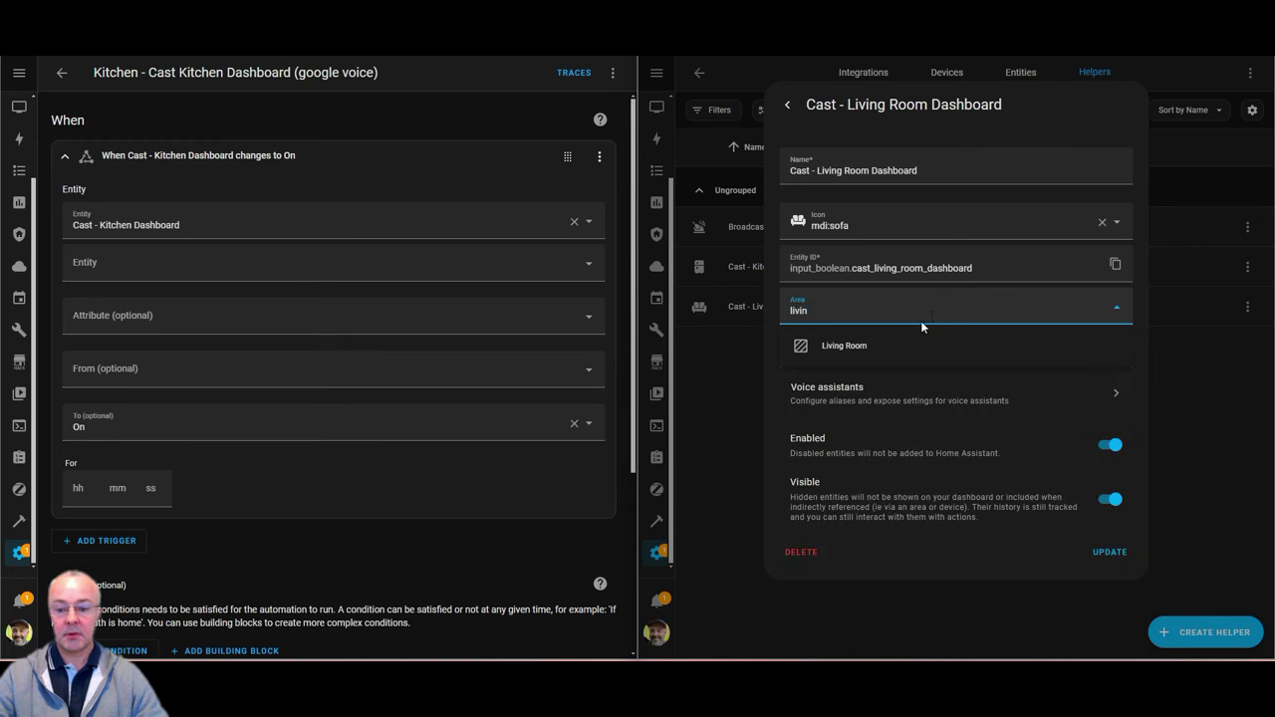
left_click(921, 344)
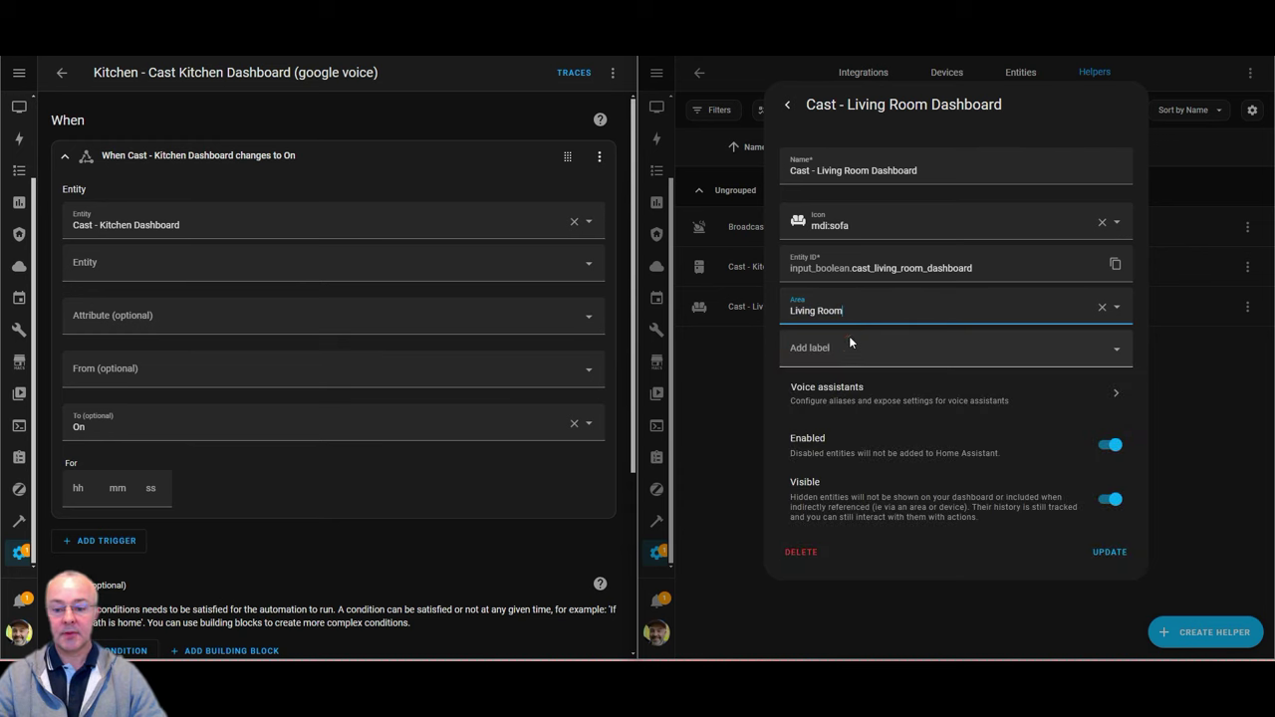
- Expose the Living Room toggle to the voice assistants Assist, Amazon Alexa and Google Assistant, and save its settings
left_click(1106, 398)
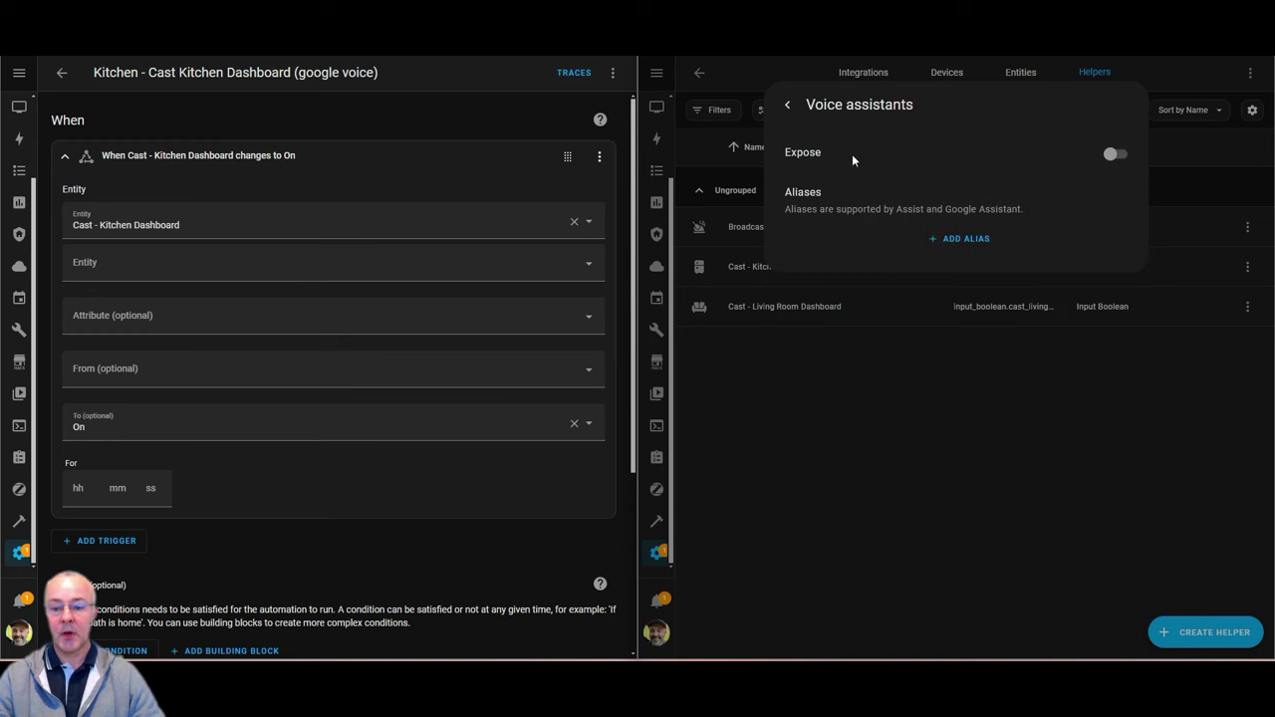
left_click(1115, 156)
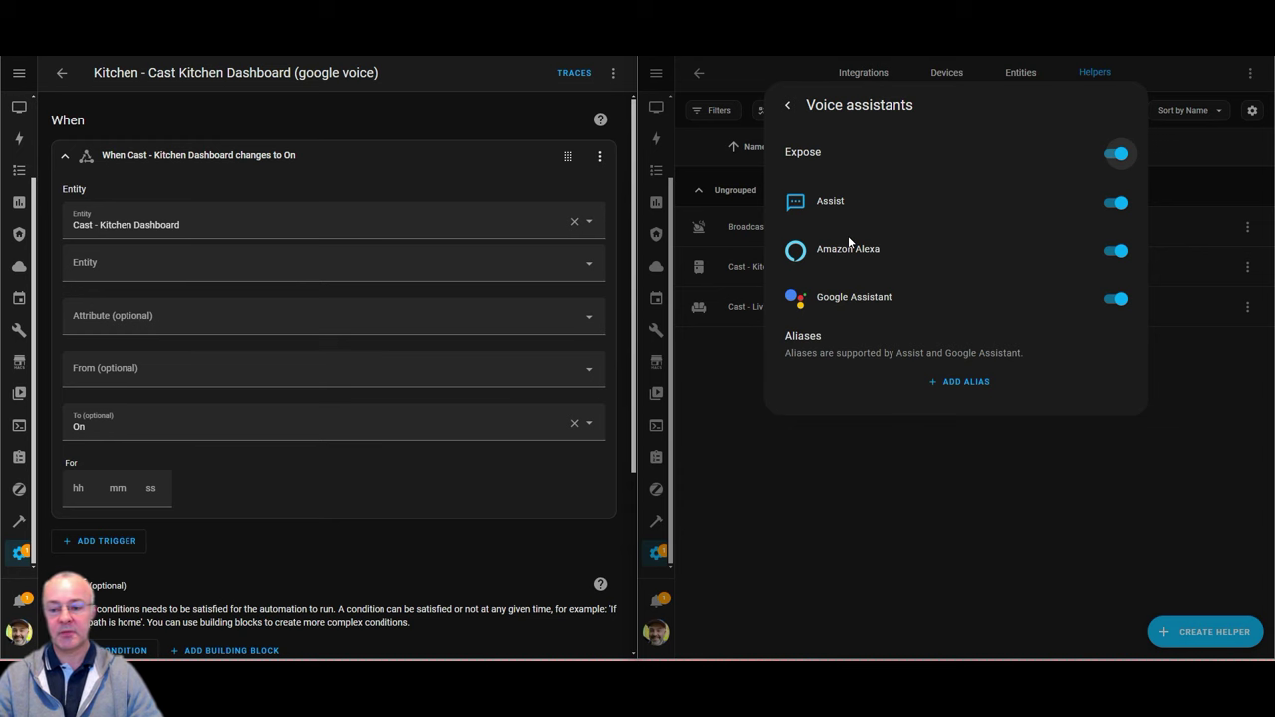
left_click(787, 104)
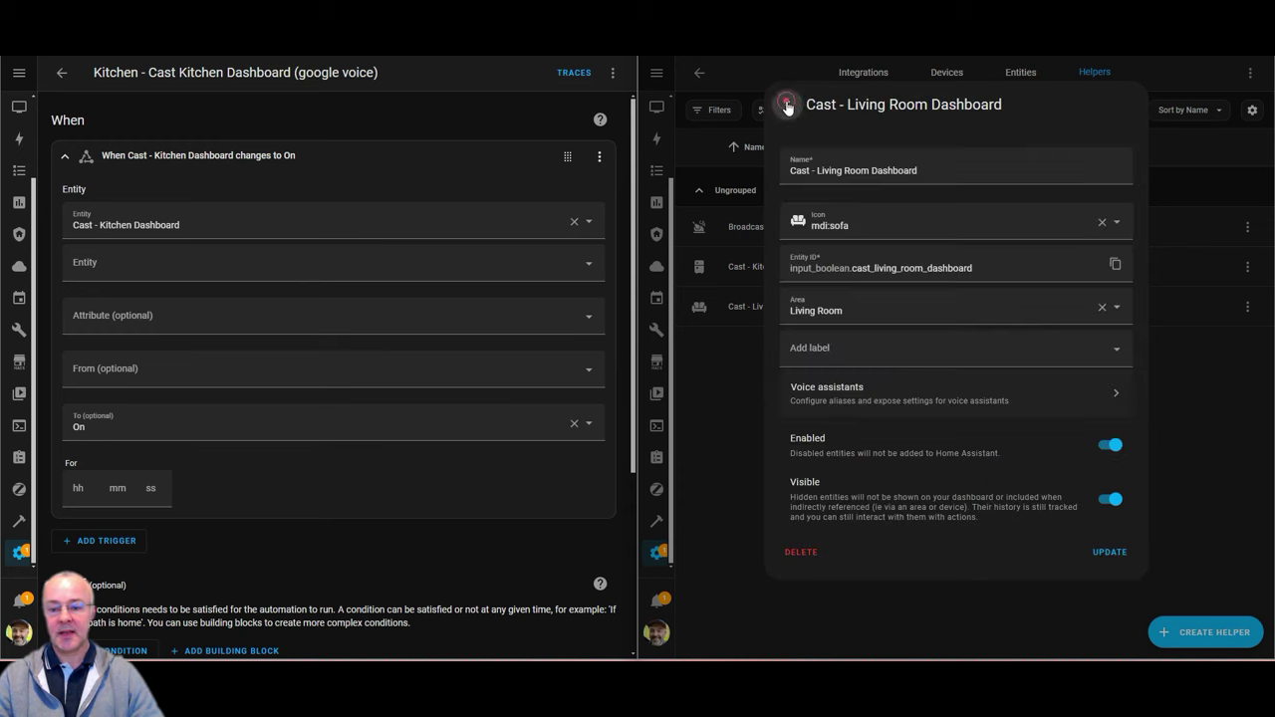
left_click(1110, 553)
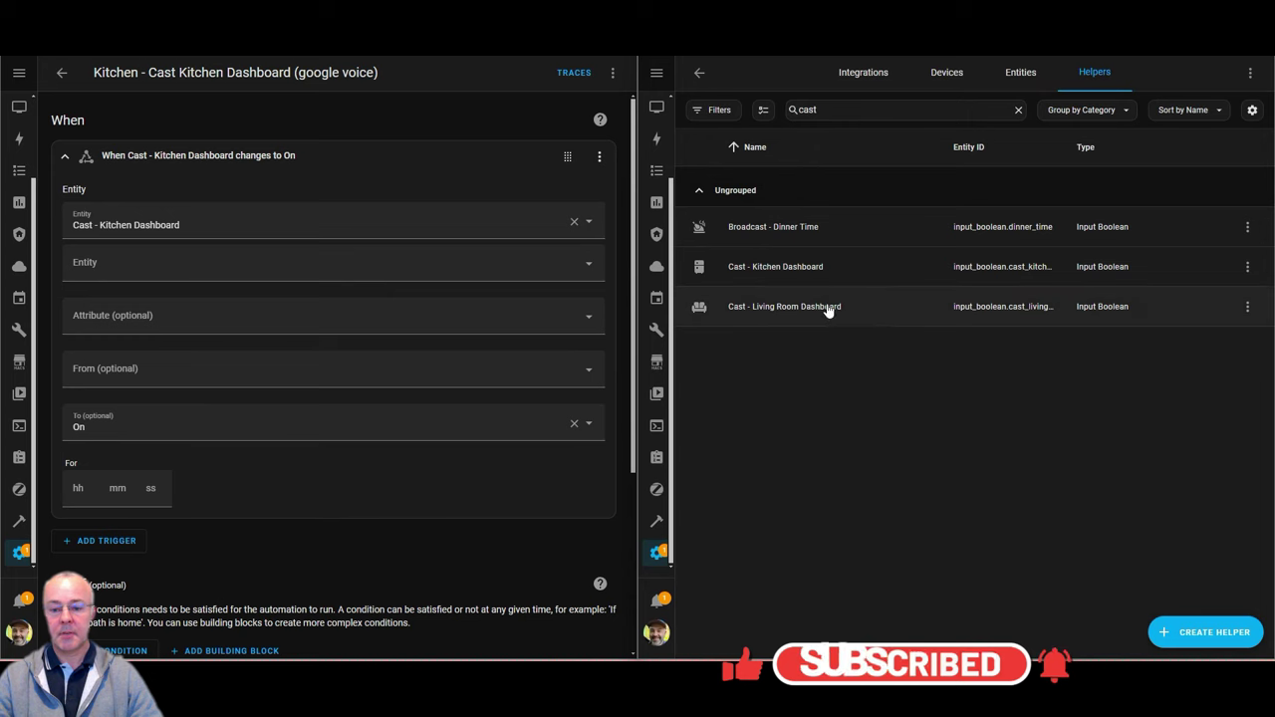
- Reopen the Cast - Living Room Dashboard helper, check its voice assistant exposure settings, and close it
left_click(827, 306)
left_click(1093, 105)
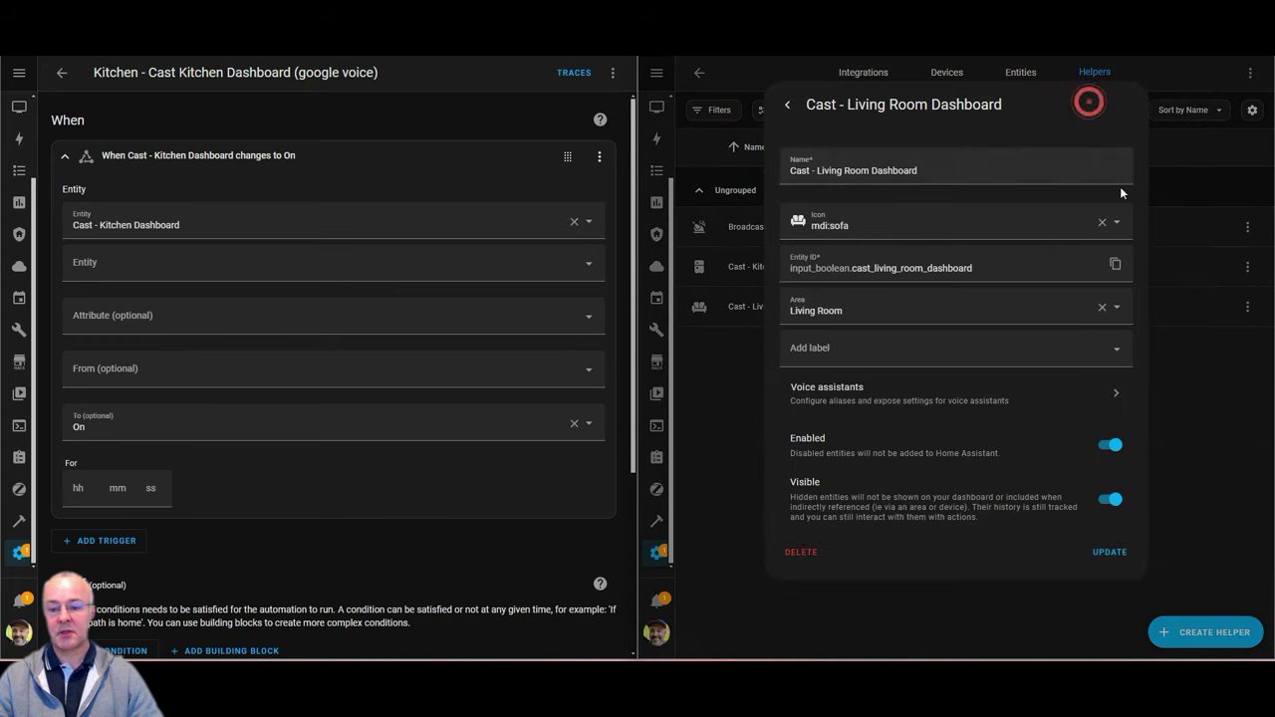
left_click(1099, 399)
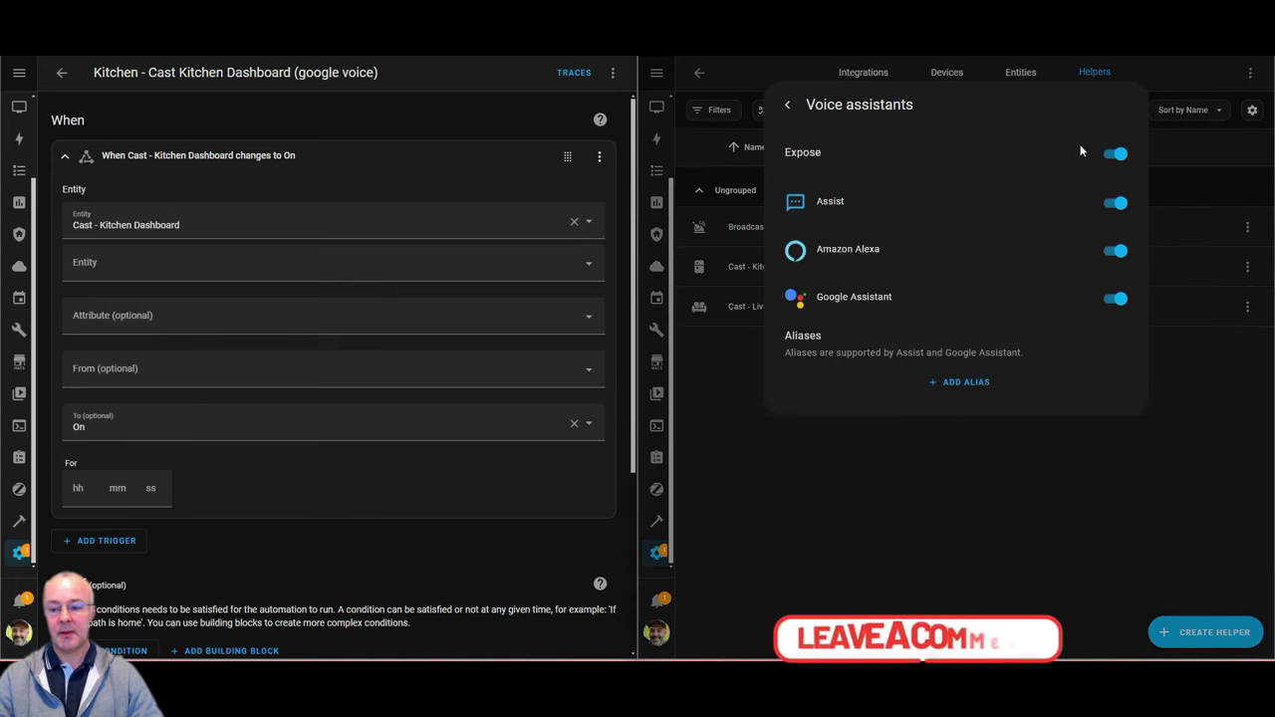
left_click(788, 105)
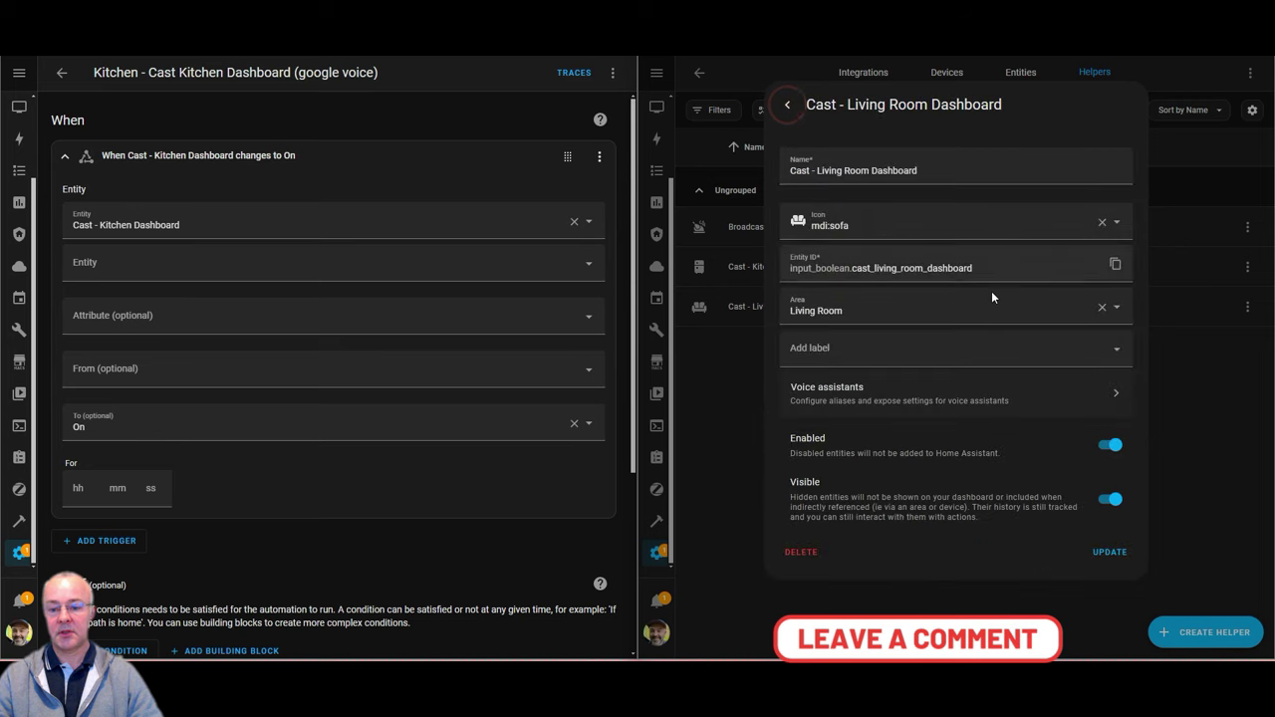
left_click(792, 108)
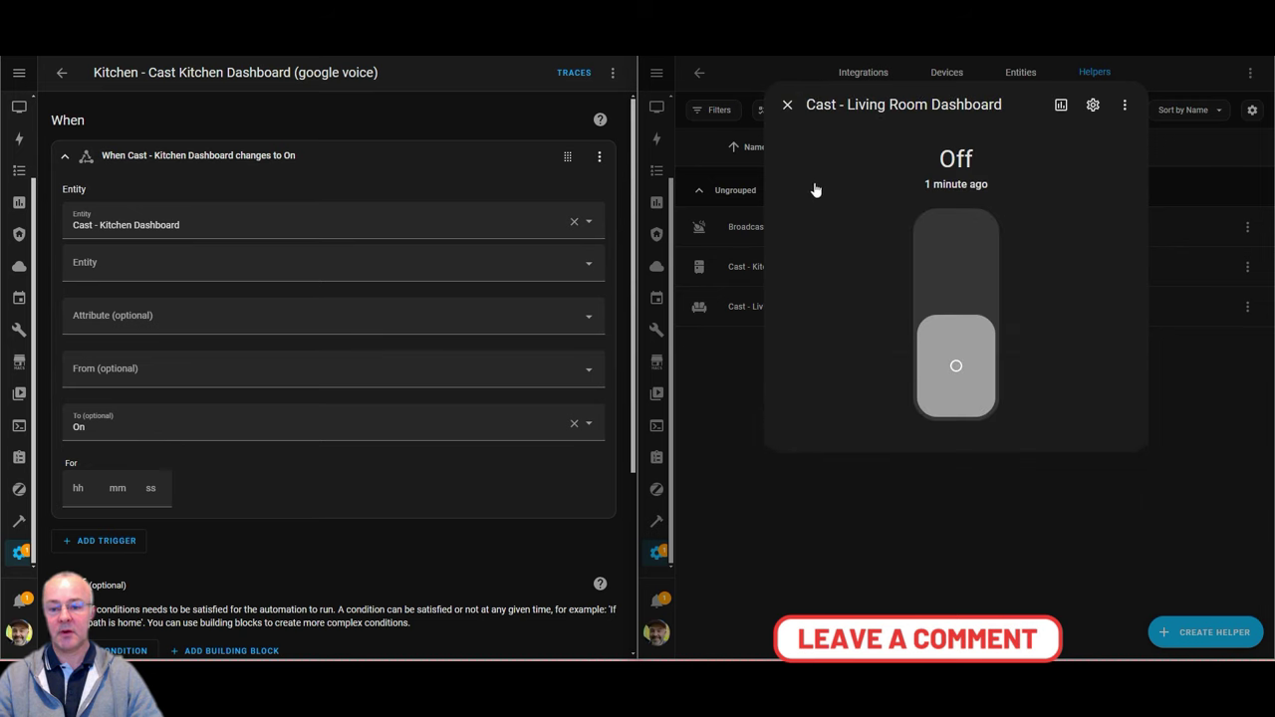
left_click(788, 105)
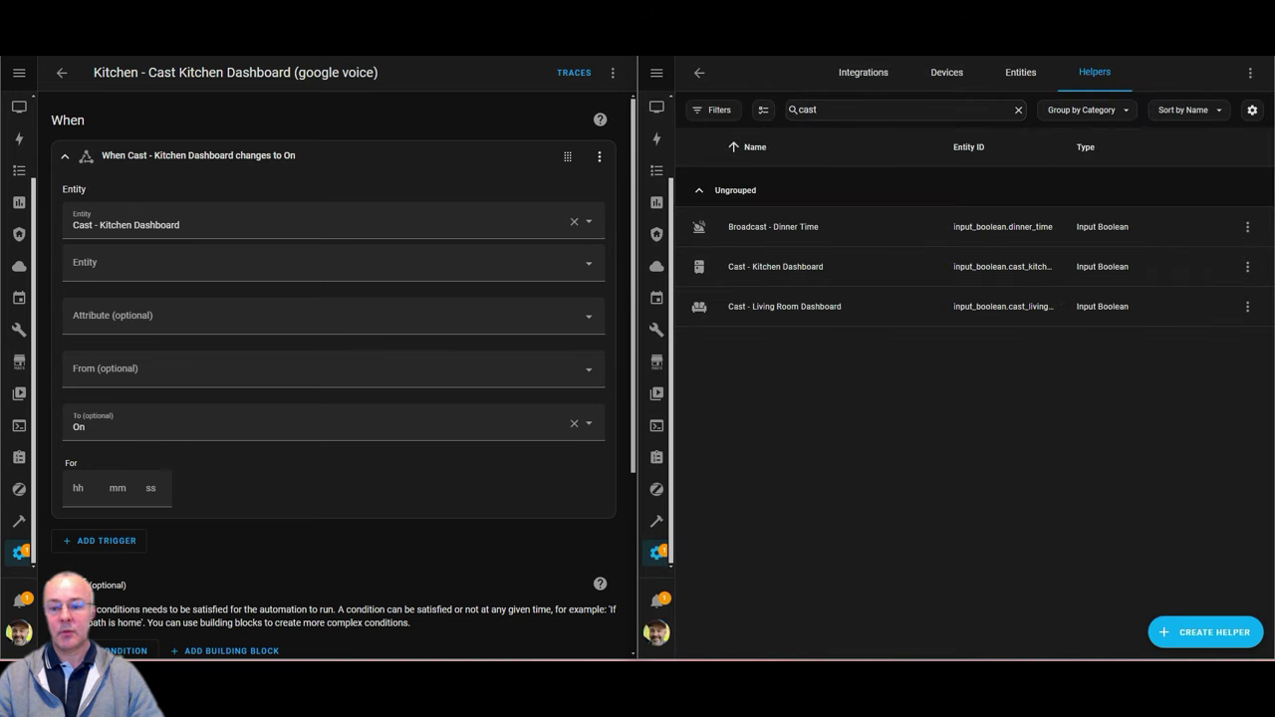
- Return to the empty new automation, start adding a trigger, and browse the other trigger types
left_click(974, 45)
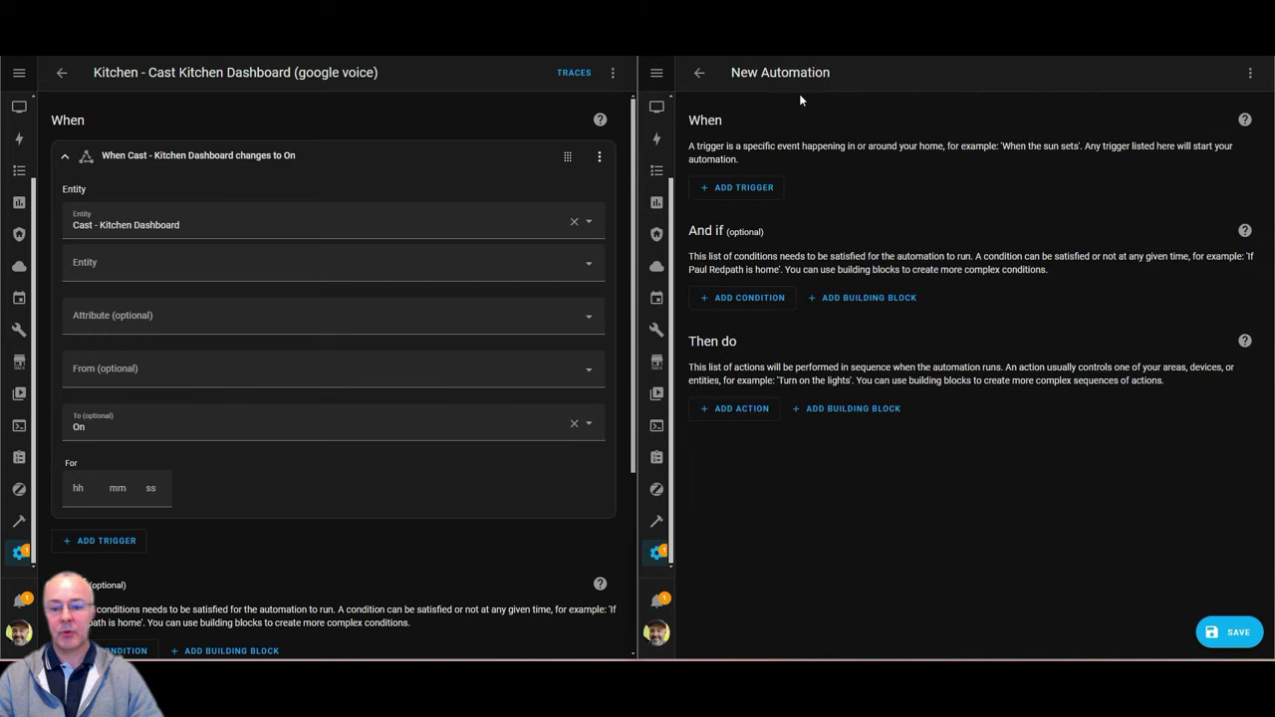
left_click(753, 190)
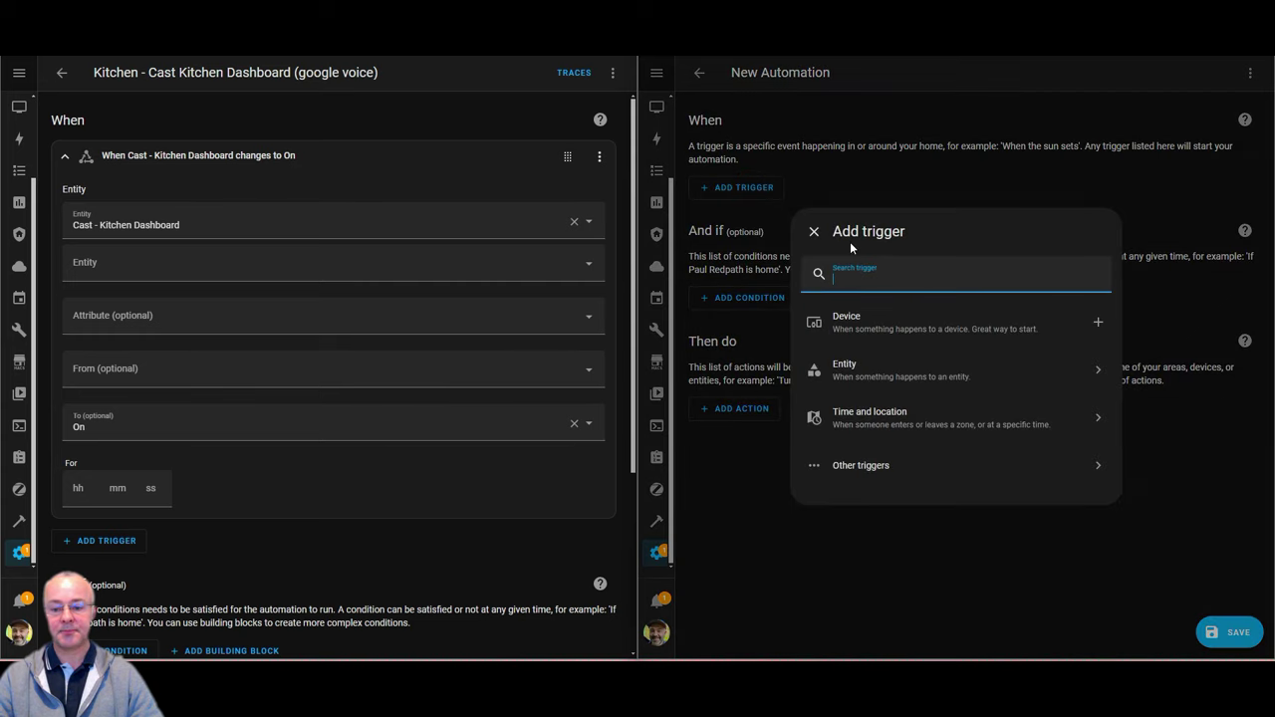
left_click(874, 461)
scroll(874, 458, "down", 1)
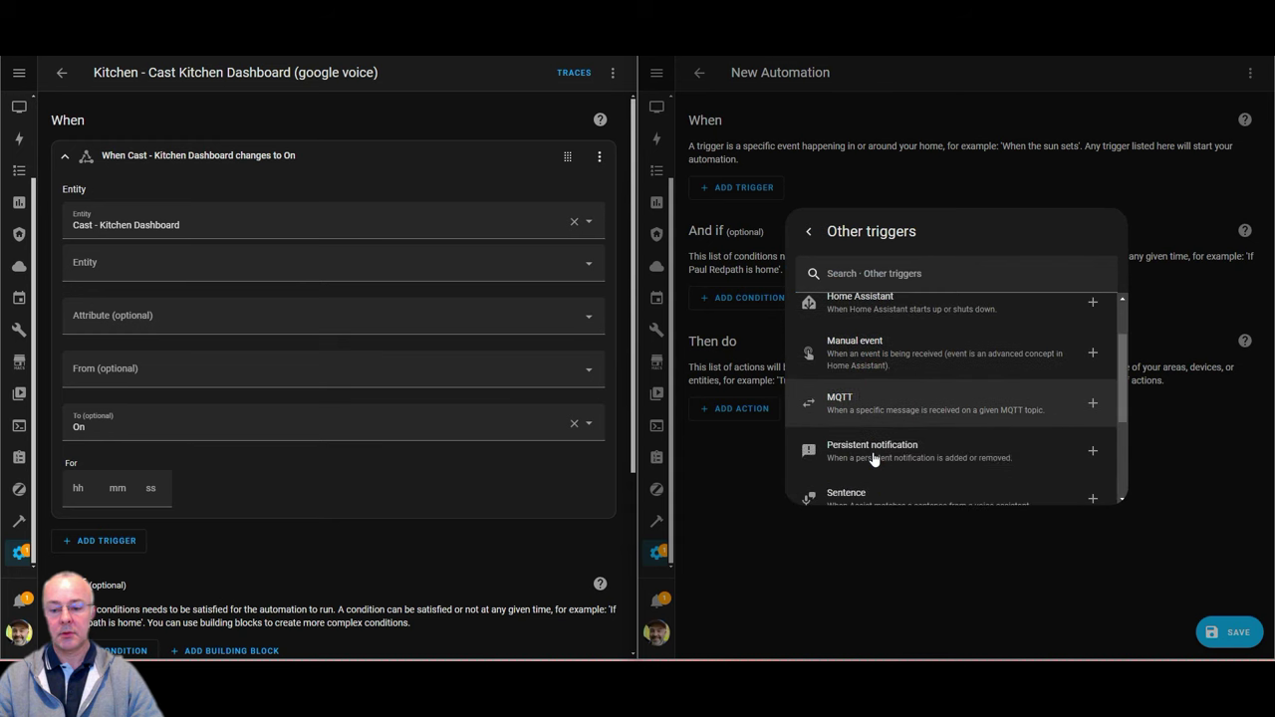
scroll(874, 439, "up", 2)
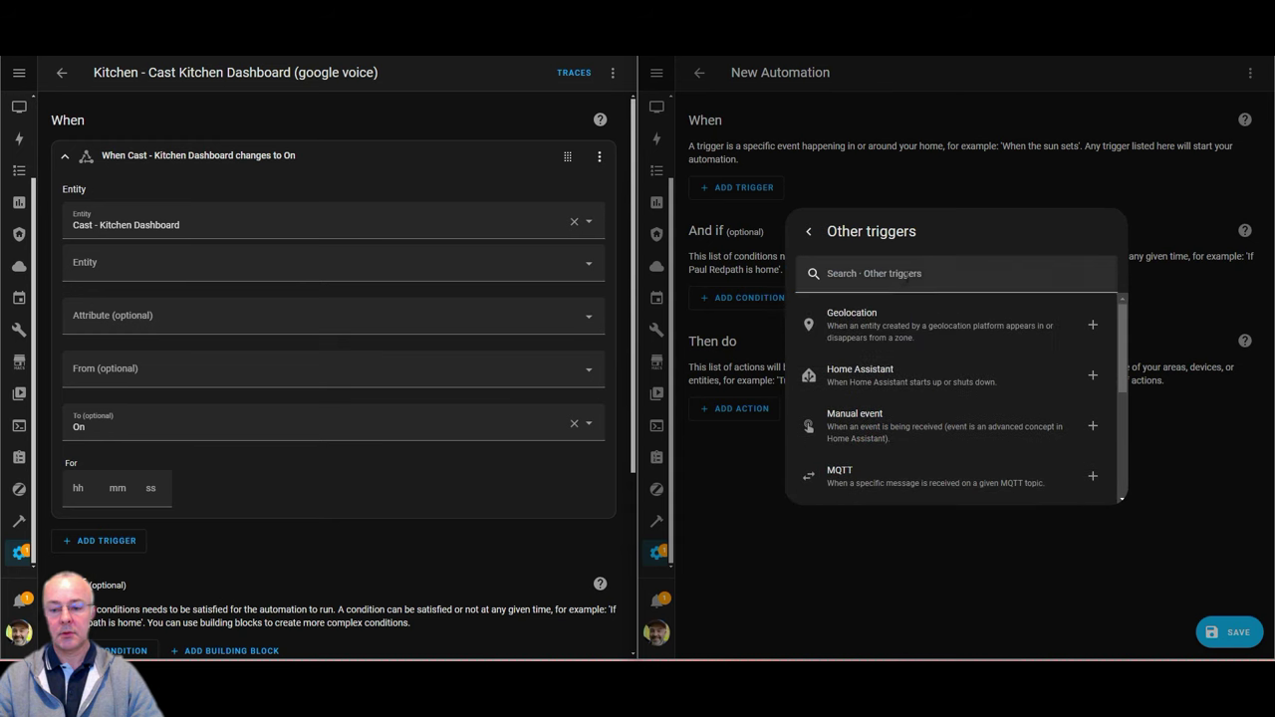
- Show the kitchen automation's trigger as YAML to check its trigger type, and collapse it
left_click(598, 157)
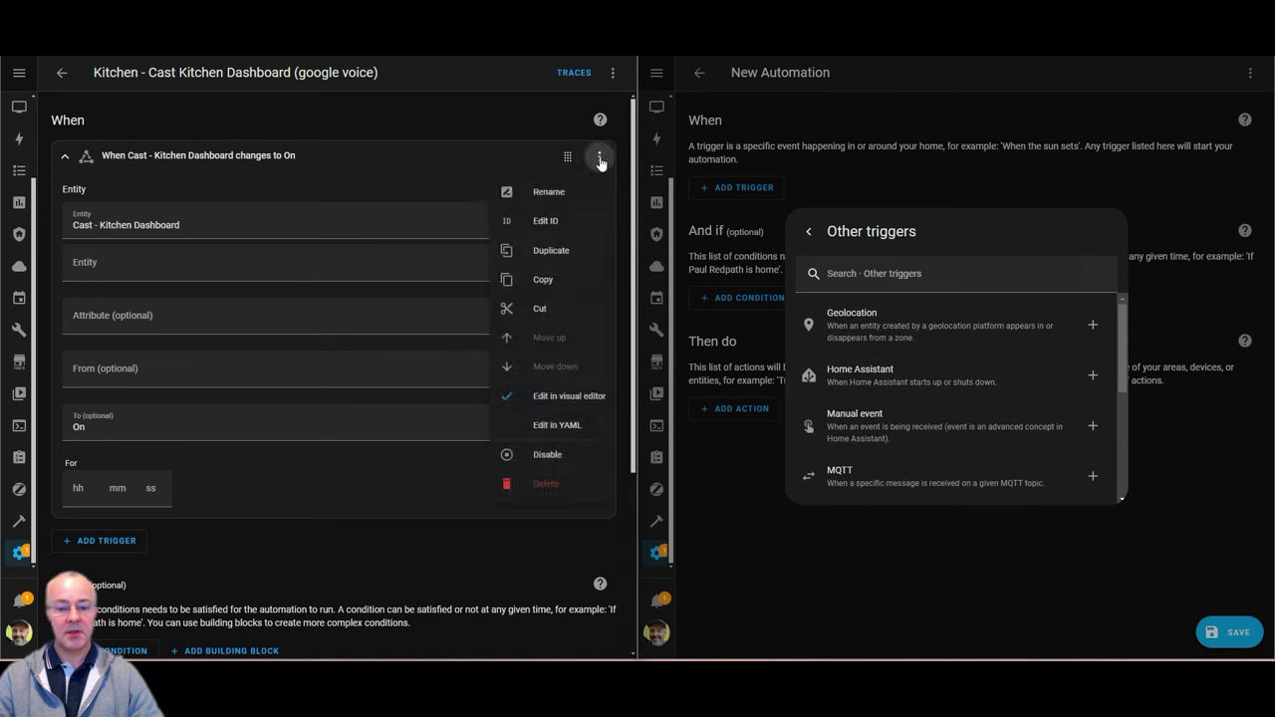
left_click(564, 448)
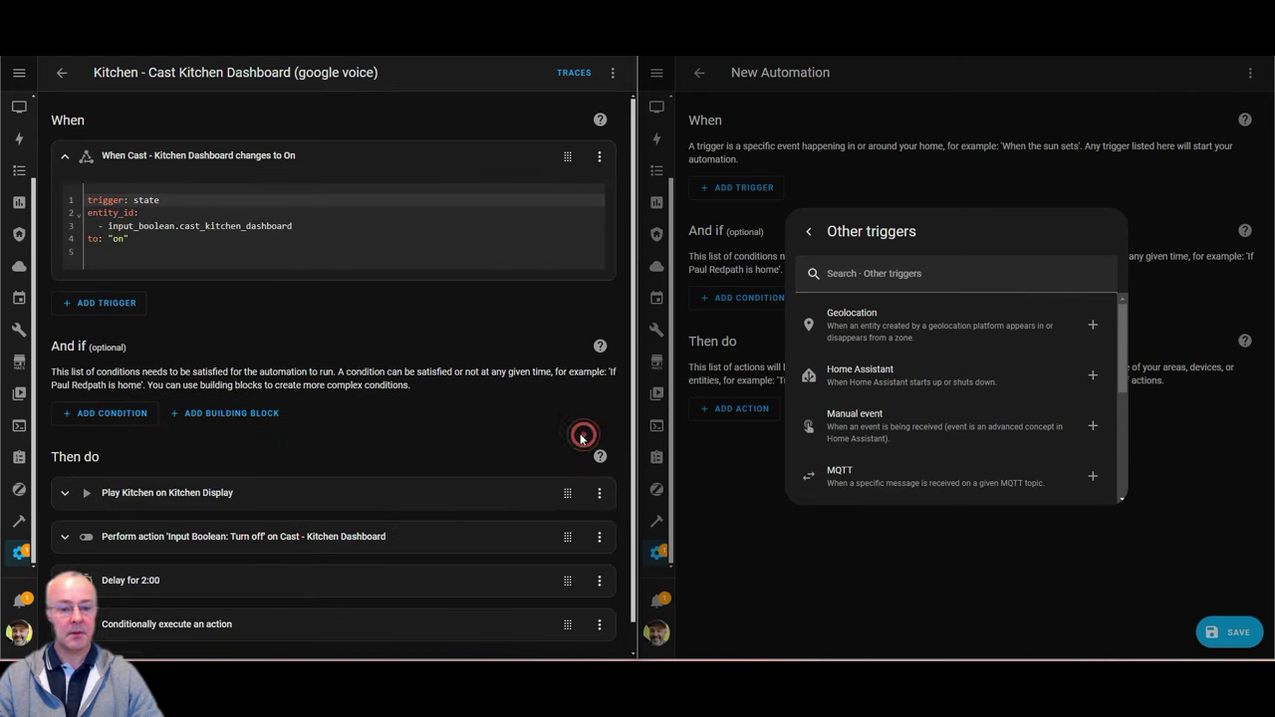
left_click(64, 157)
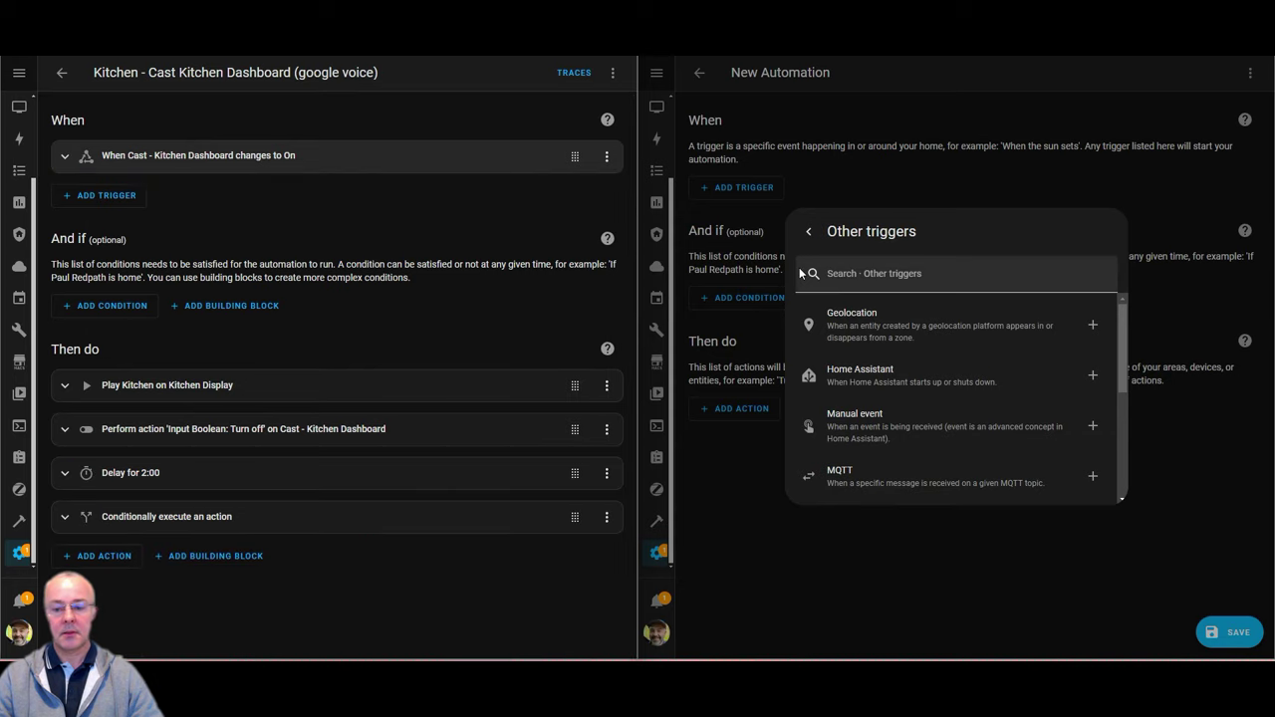
left_click(885, 284)
type("stat")
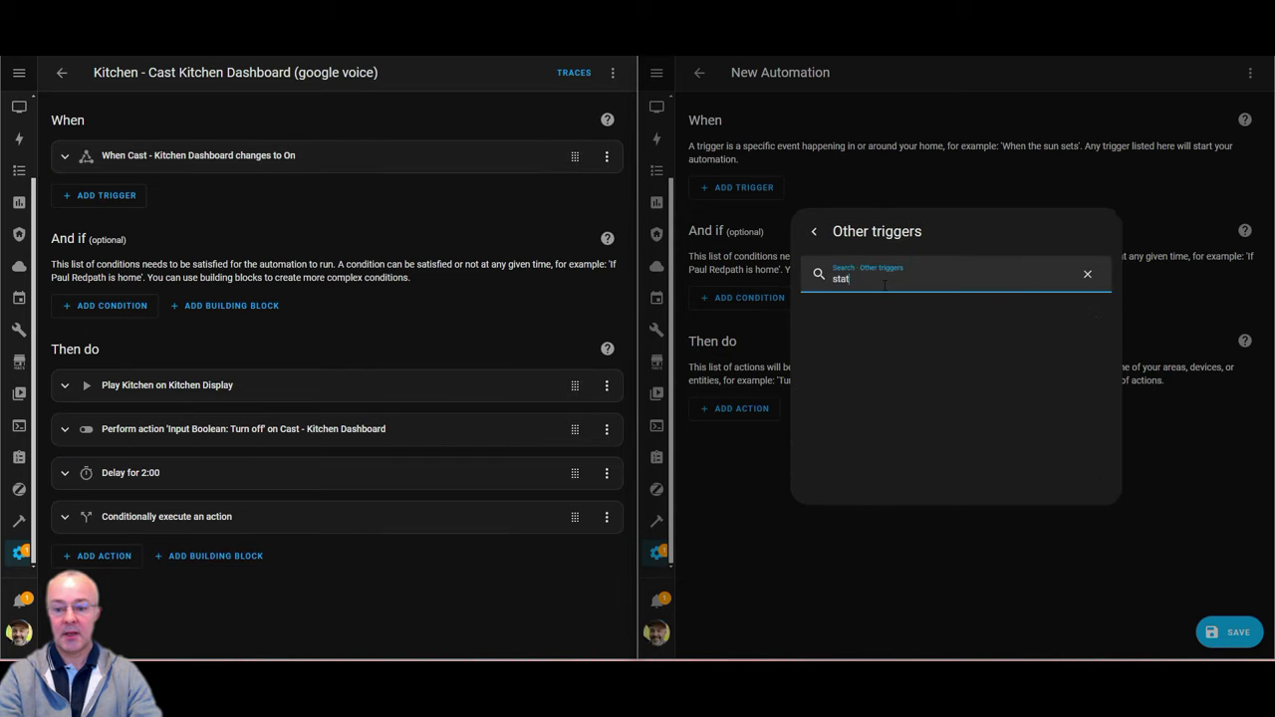
key("BackSpace")
key("BackSpace")
key("BackSpace")
key("BackSpace")
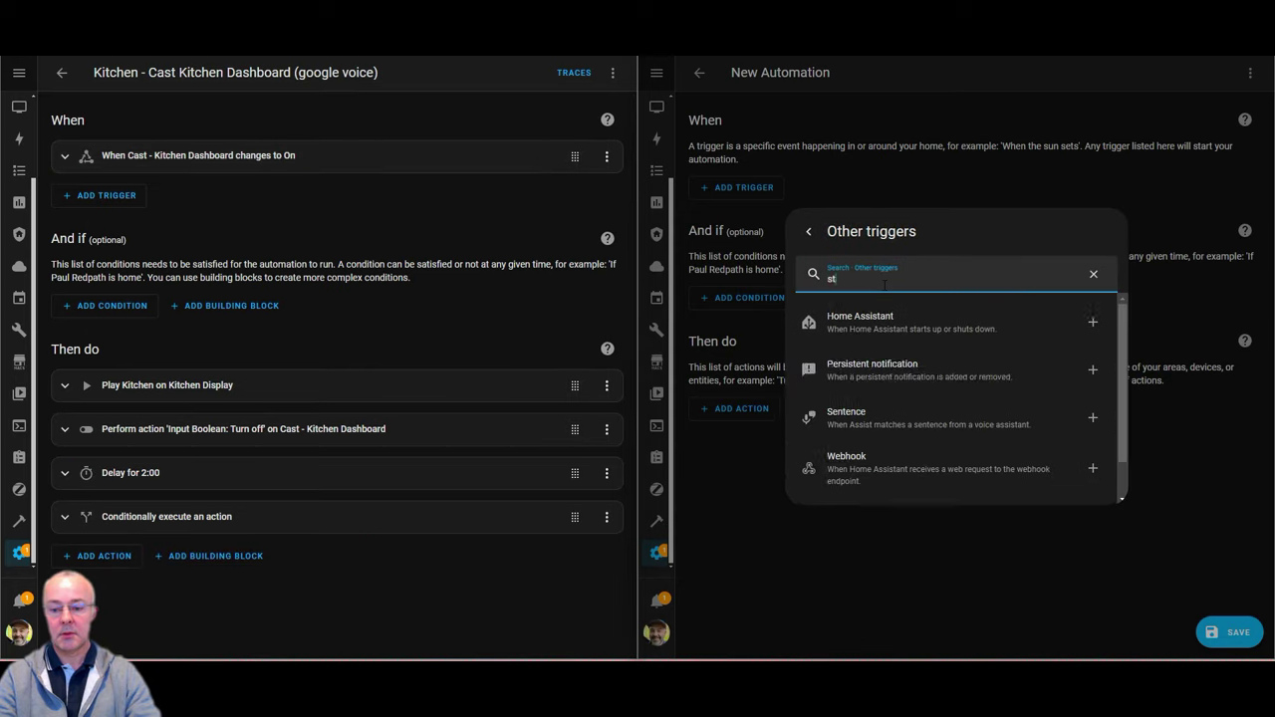
left_click(809, 235)
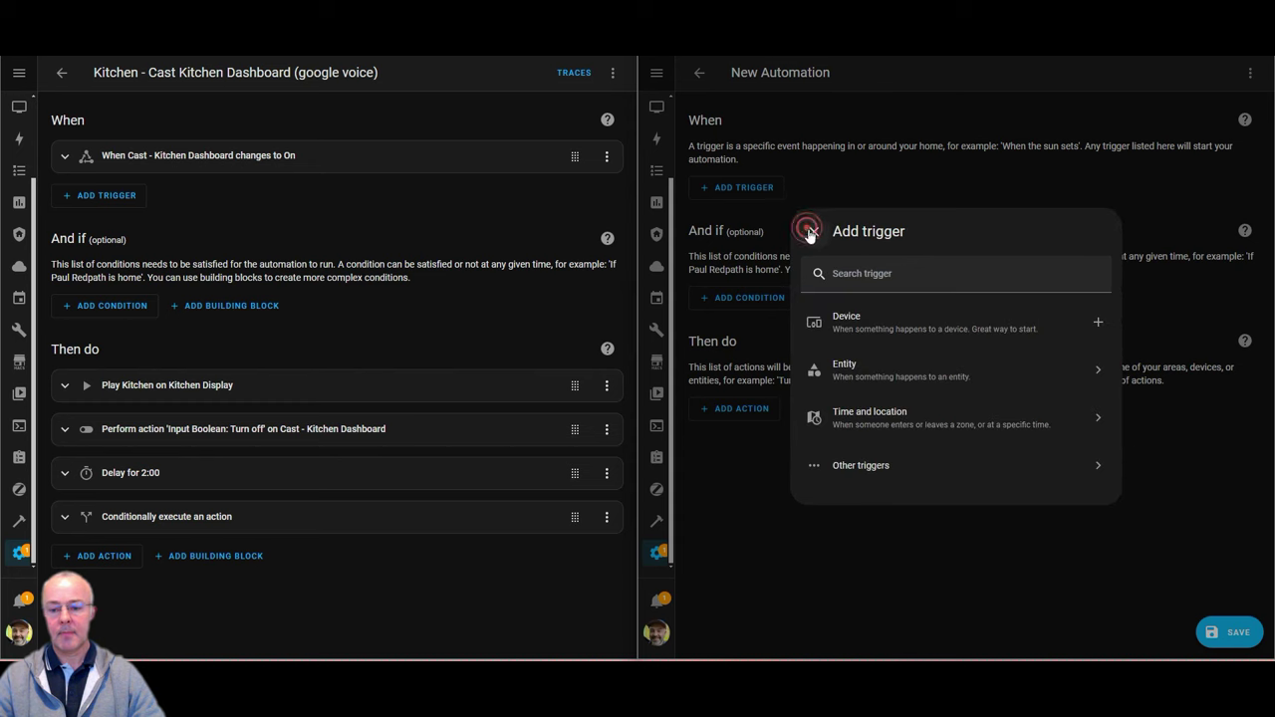
- Add a State trigger to the new automation with Cast - Living Room Dashboard as its entity
left_click(883, 280)
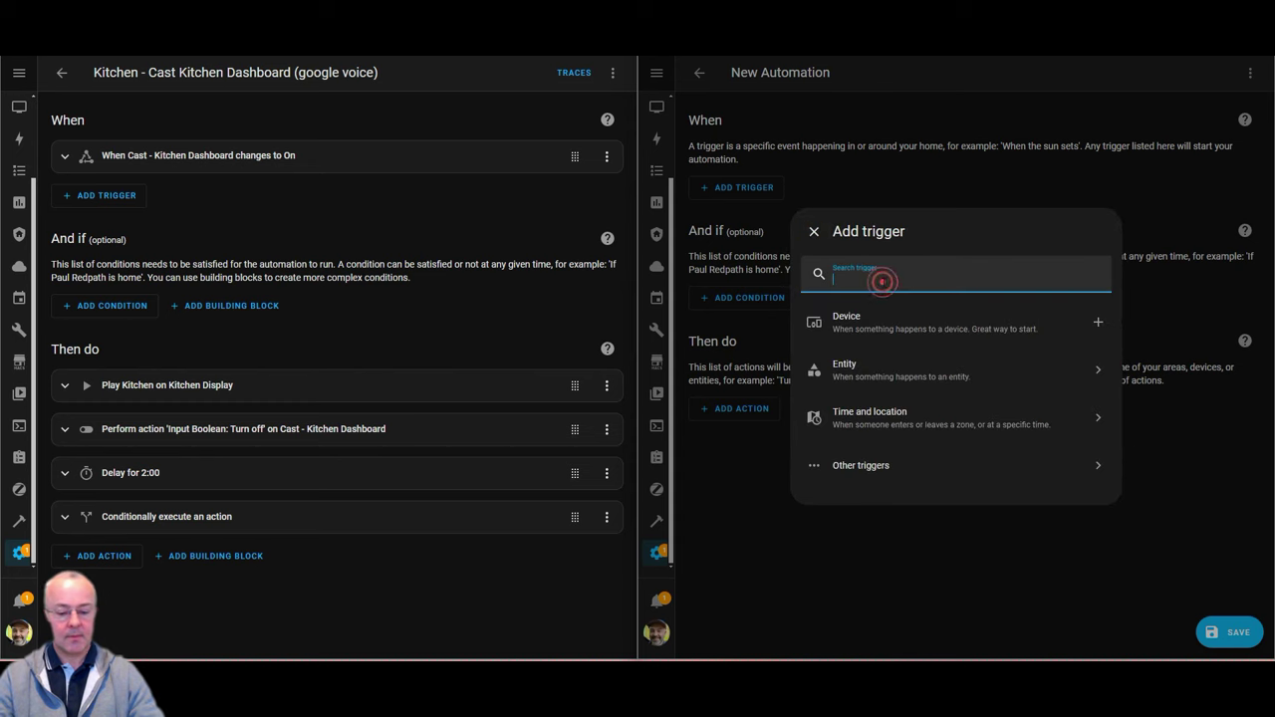
type("stat")
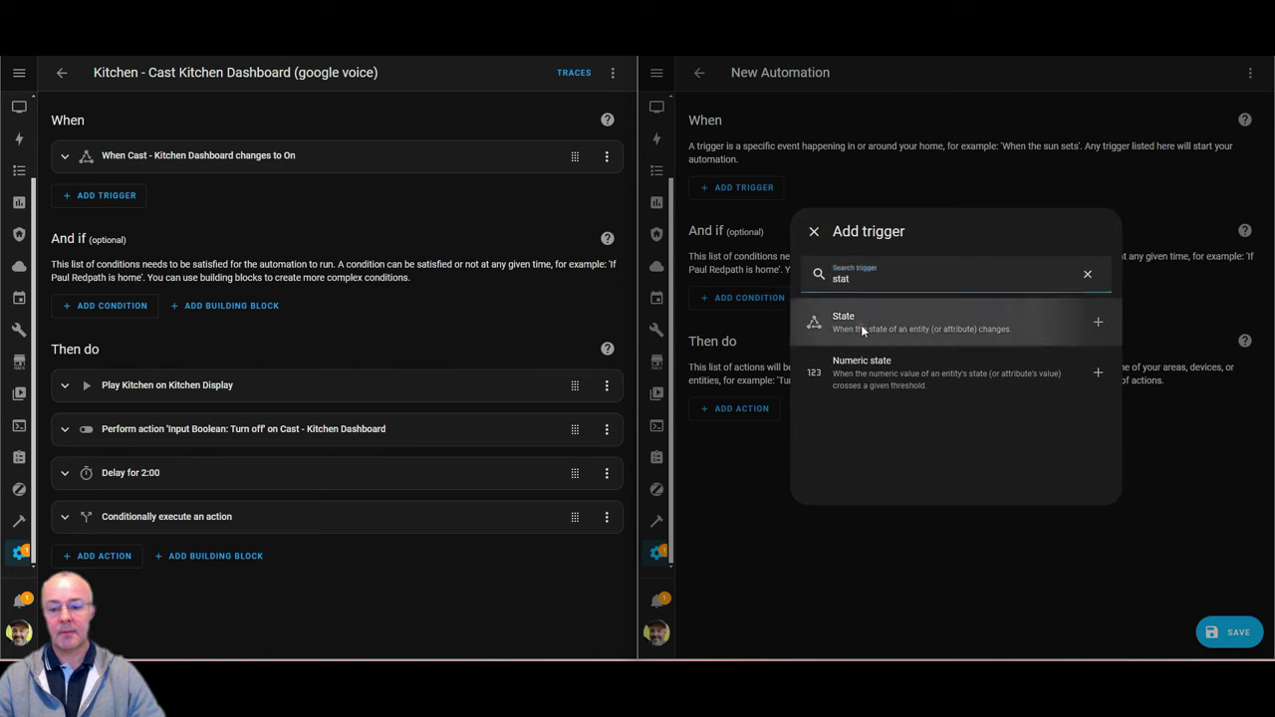
left_click(863, 319)
left_click(777, 231)
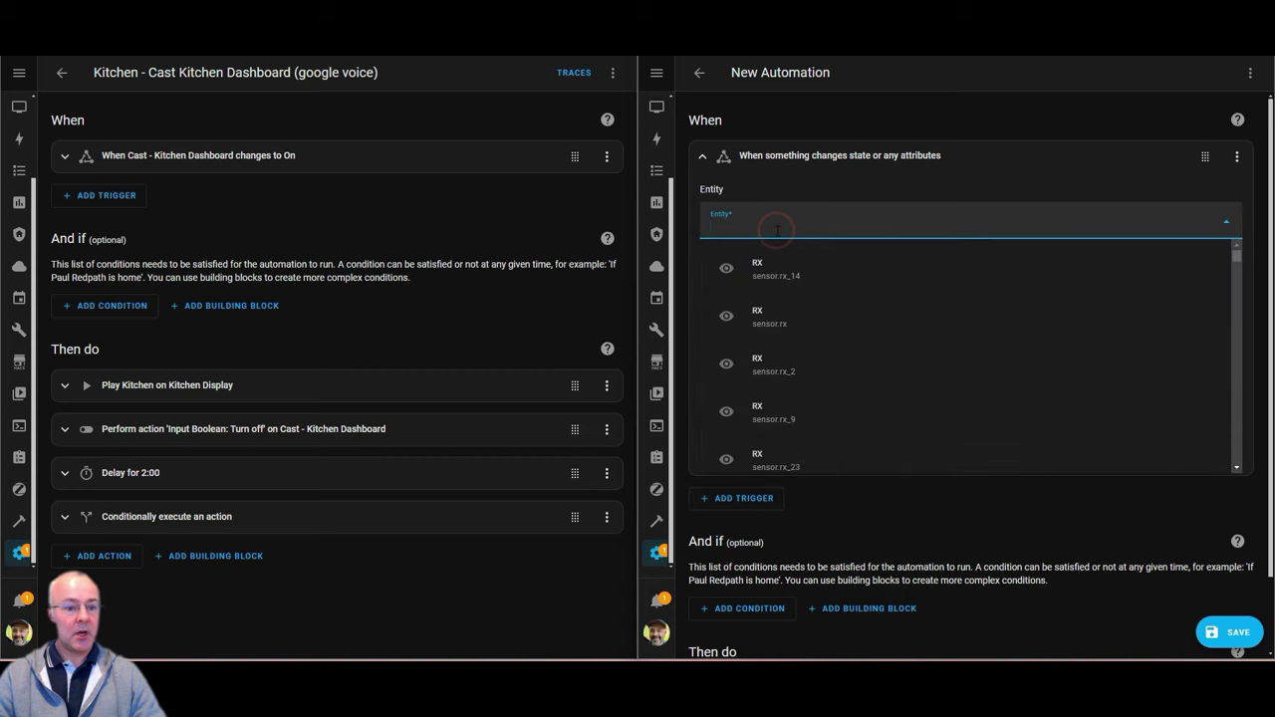
type("cast")
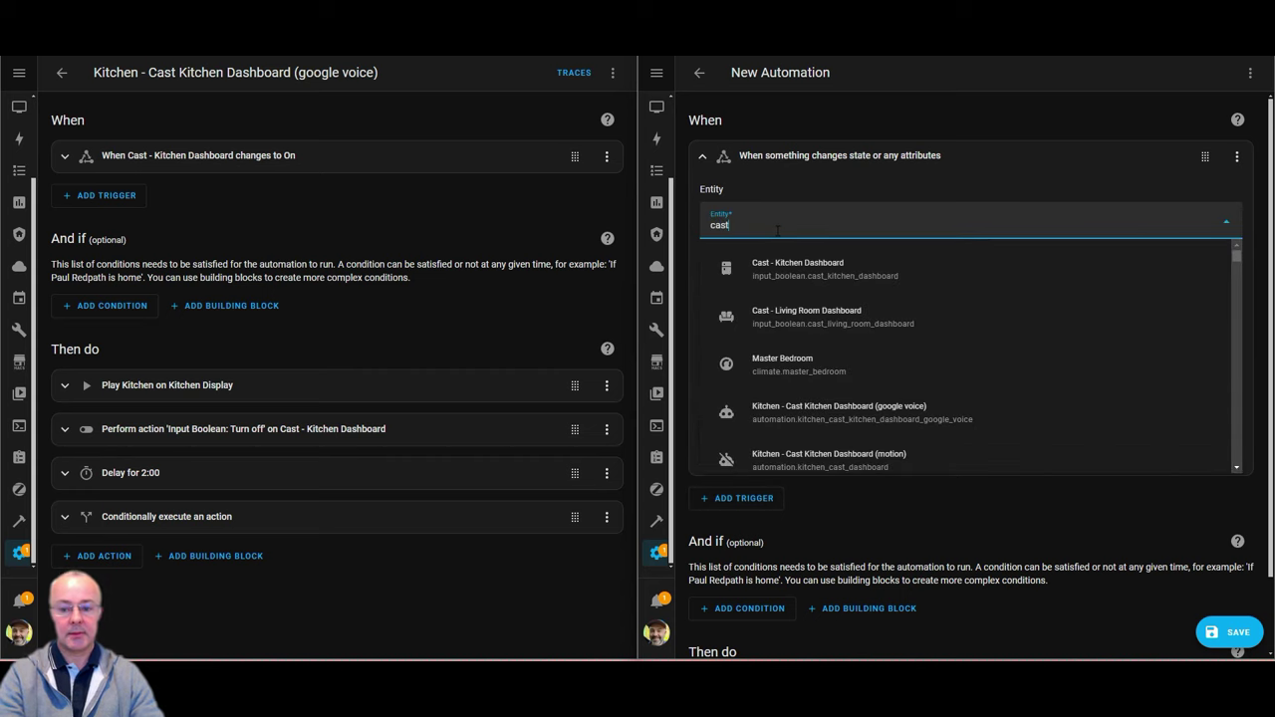
left_click(799, 312)
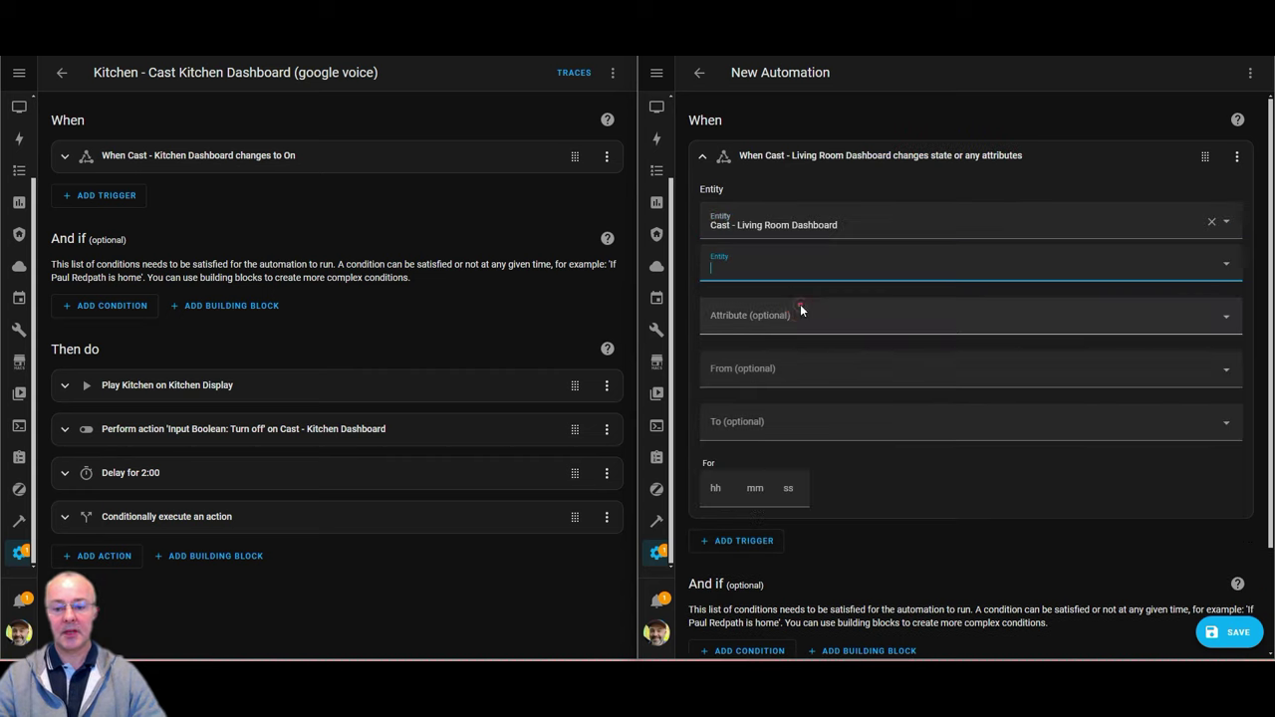
- Set the new trigger's target state to On and expand the kitchen automation's trigger for comparison
left_click(751, 426)
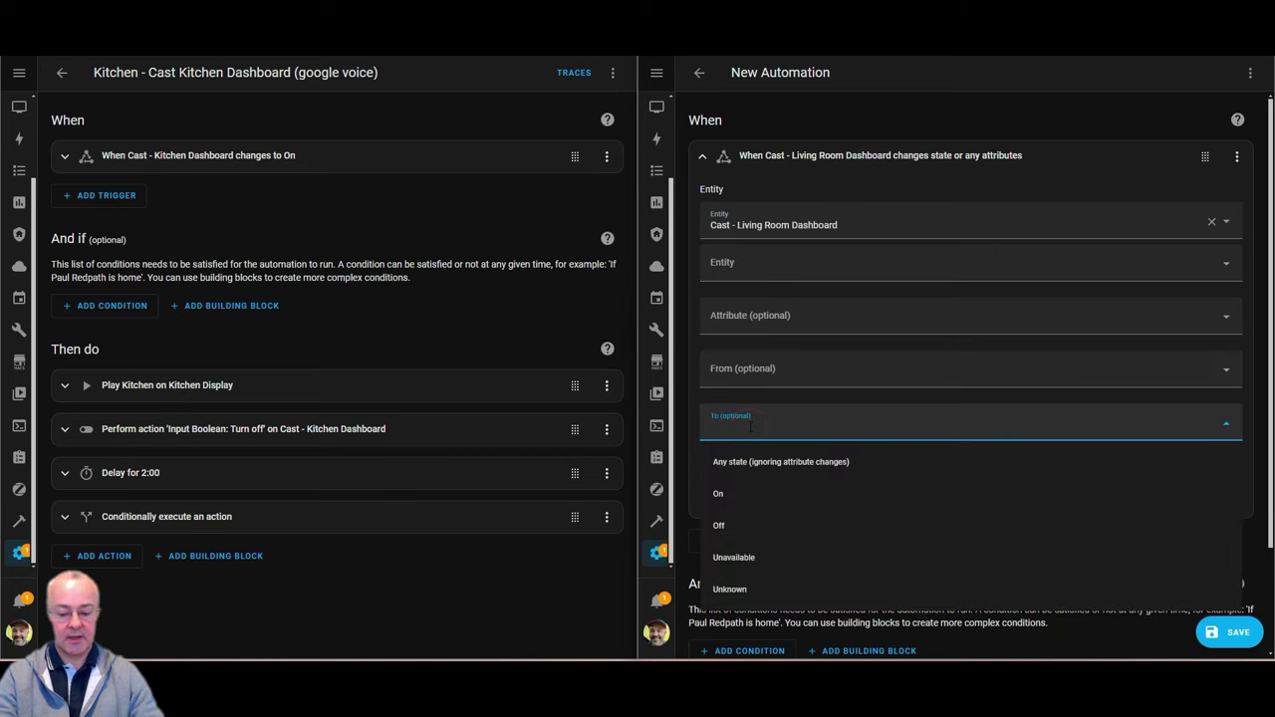
type("On")
left_click(718, 461)
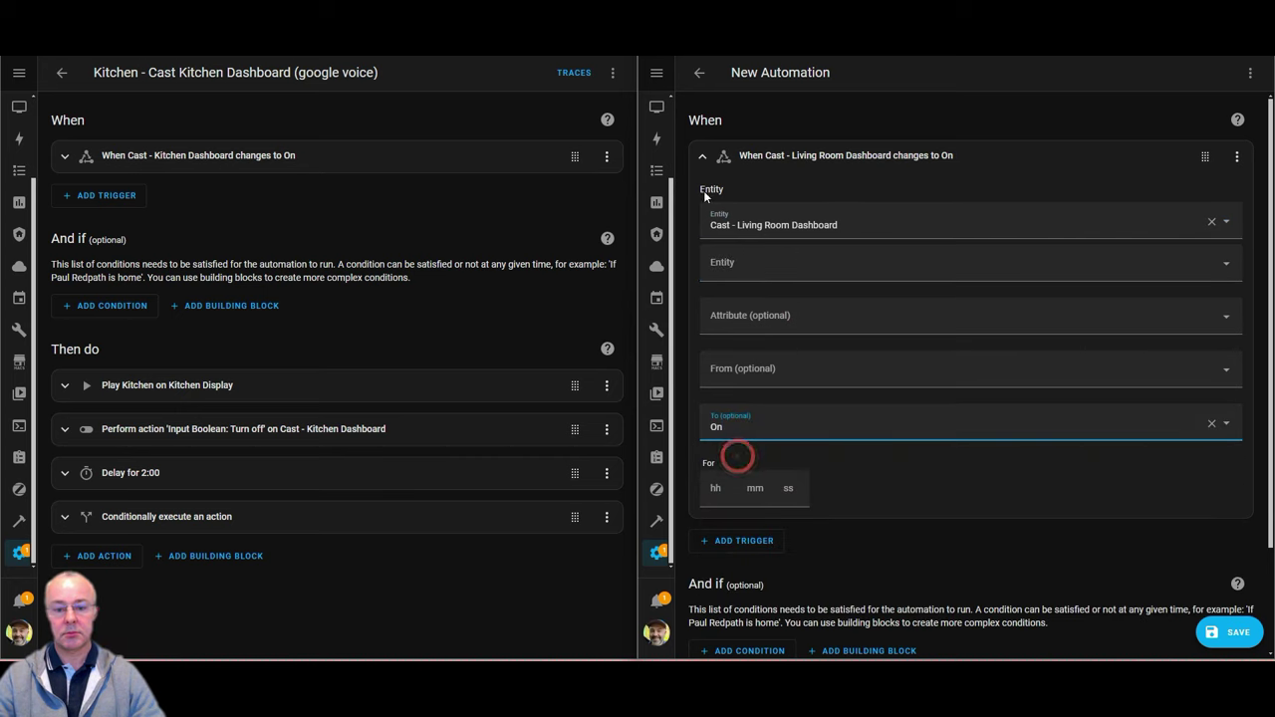
left_click(64, 156)
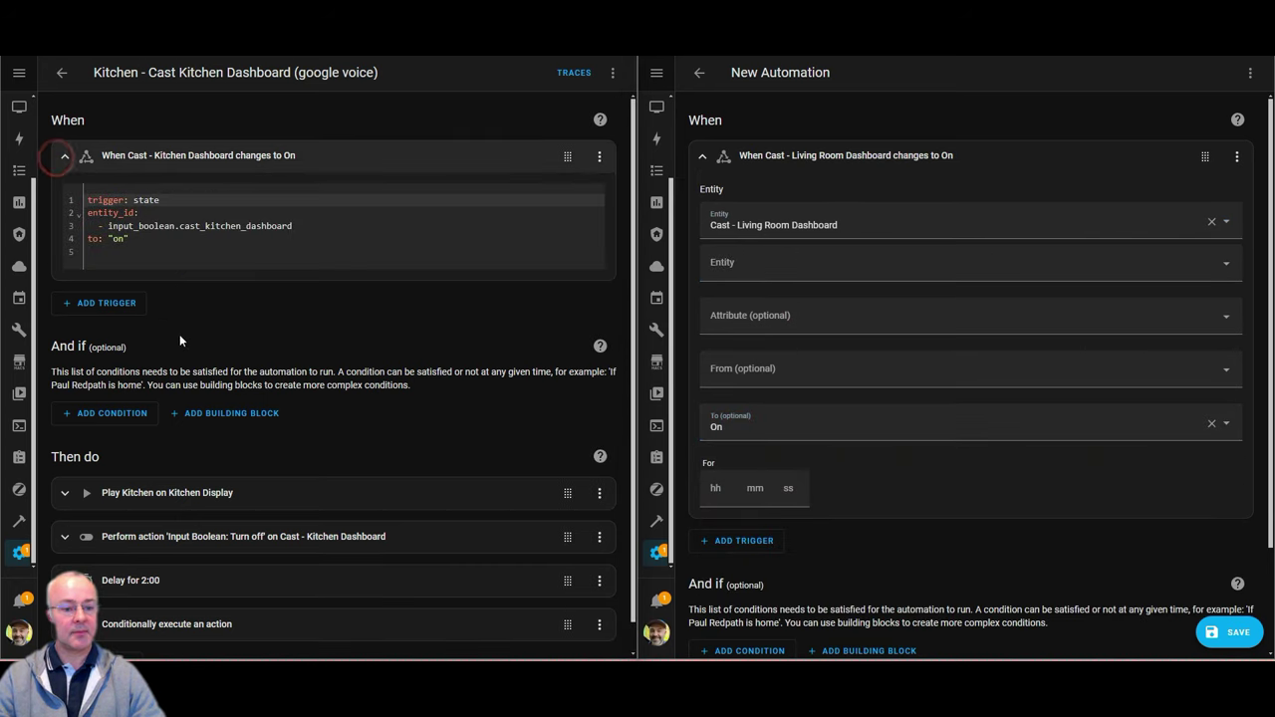
- Switch the kitchen automation's trigger back to the visual editor and collapse the triggers of both automations
left_click(599, 158)
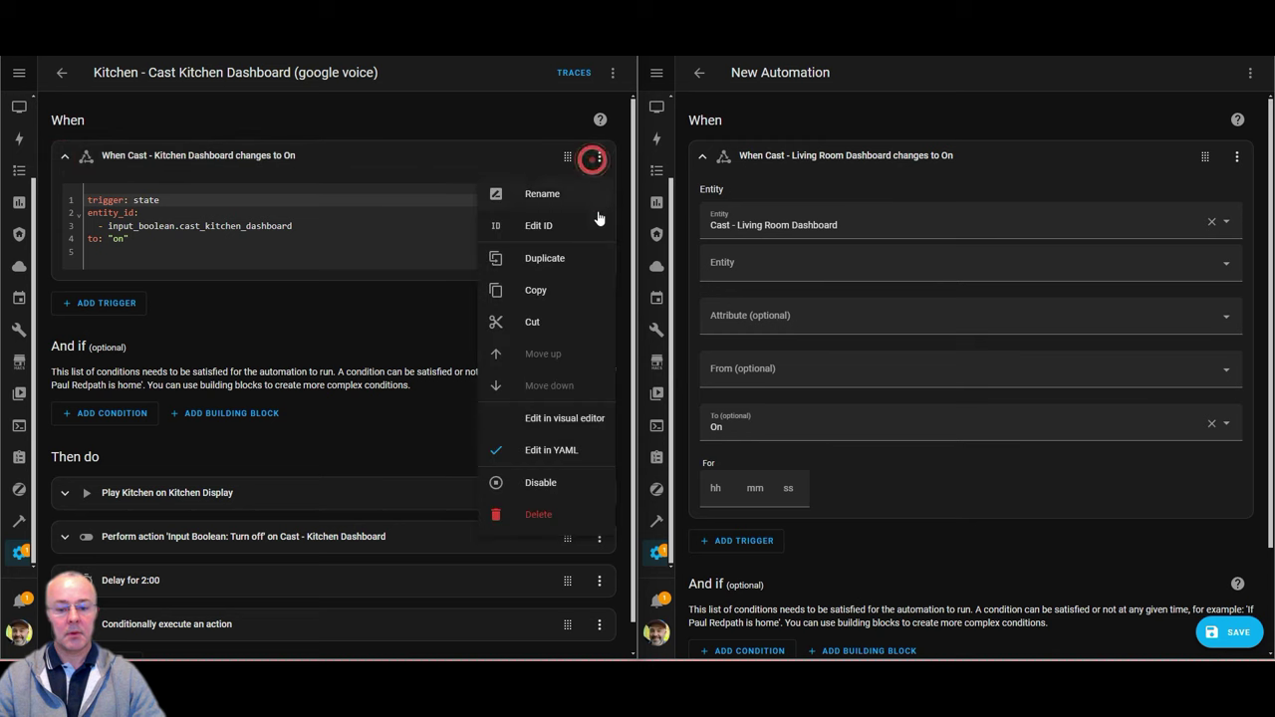
left_click(564, 419)
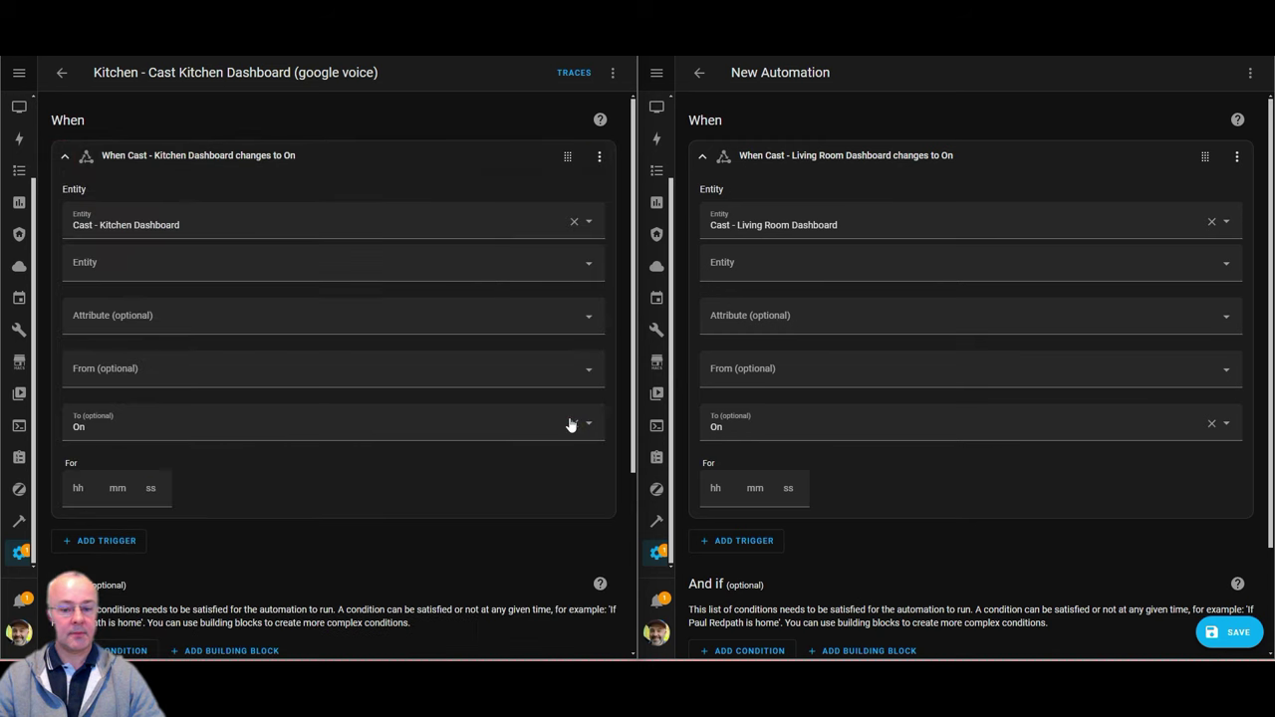
left_click(702, 156)
left_click(64, 156)
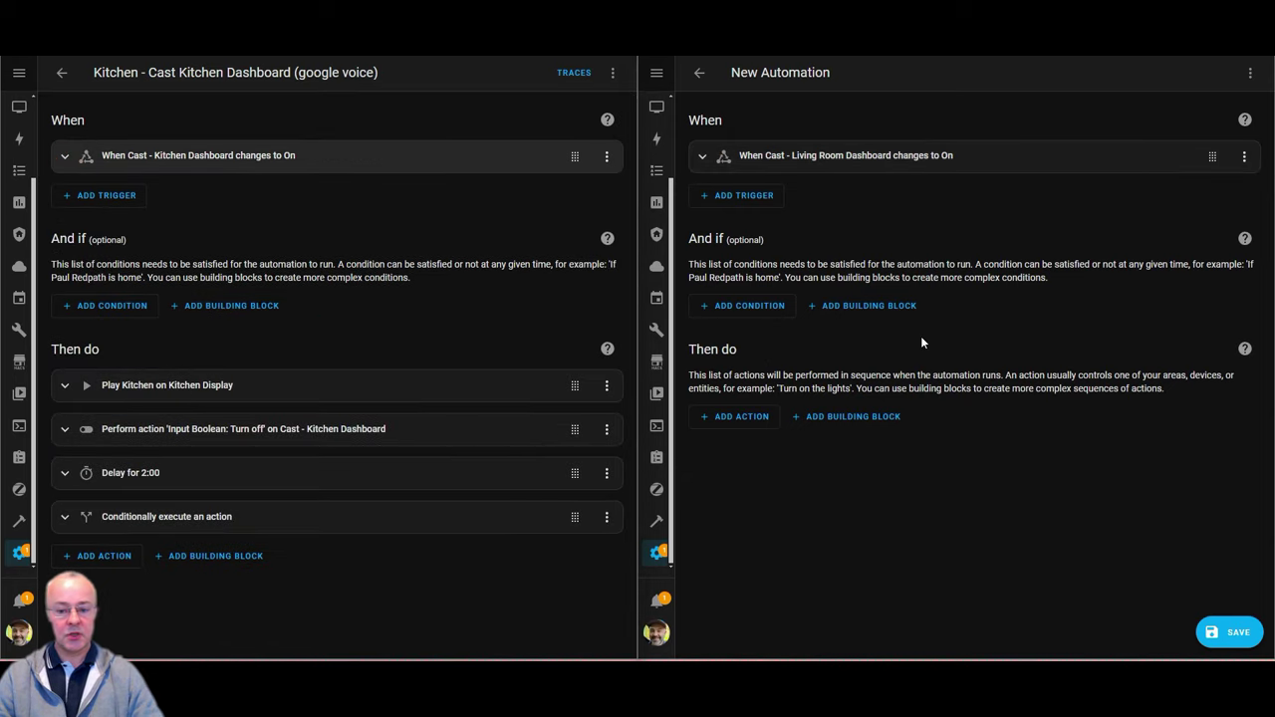
- Add a Media Player Play media action to the new automation and search its media players for "living"
left_click(748, 417)
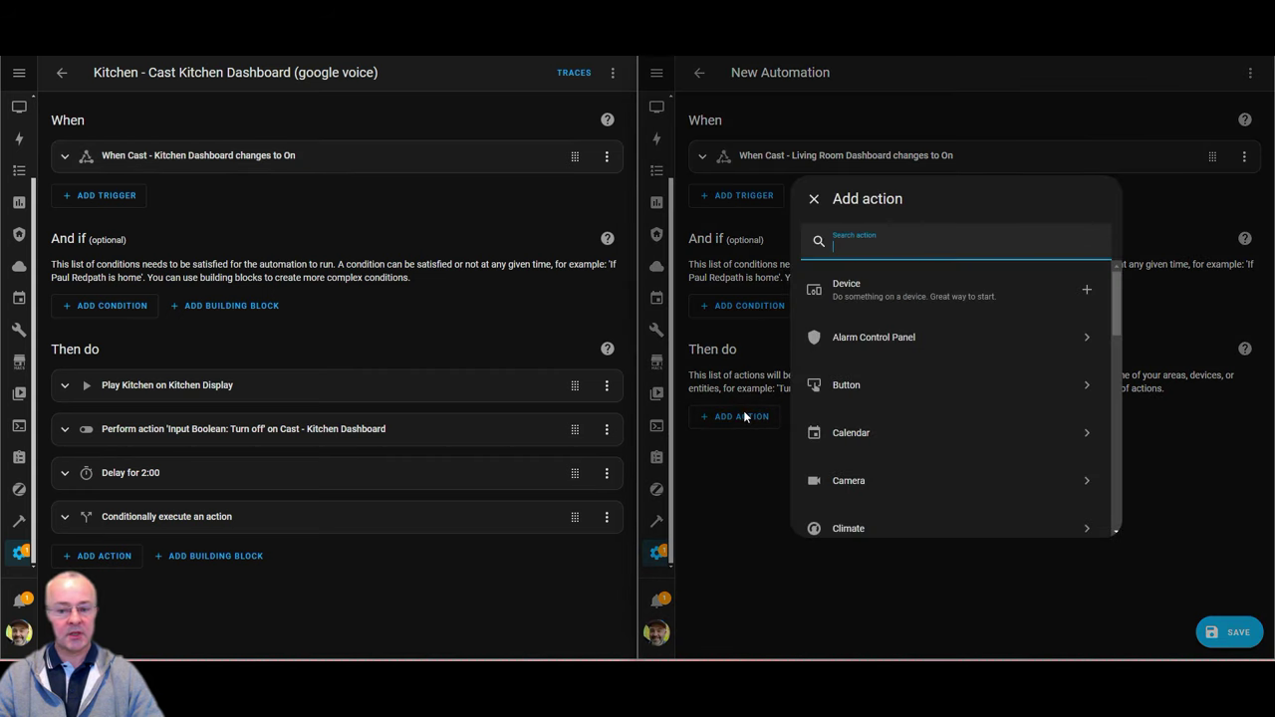
scroll(903, 456, "down", 5)
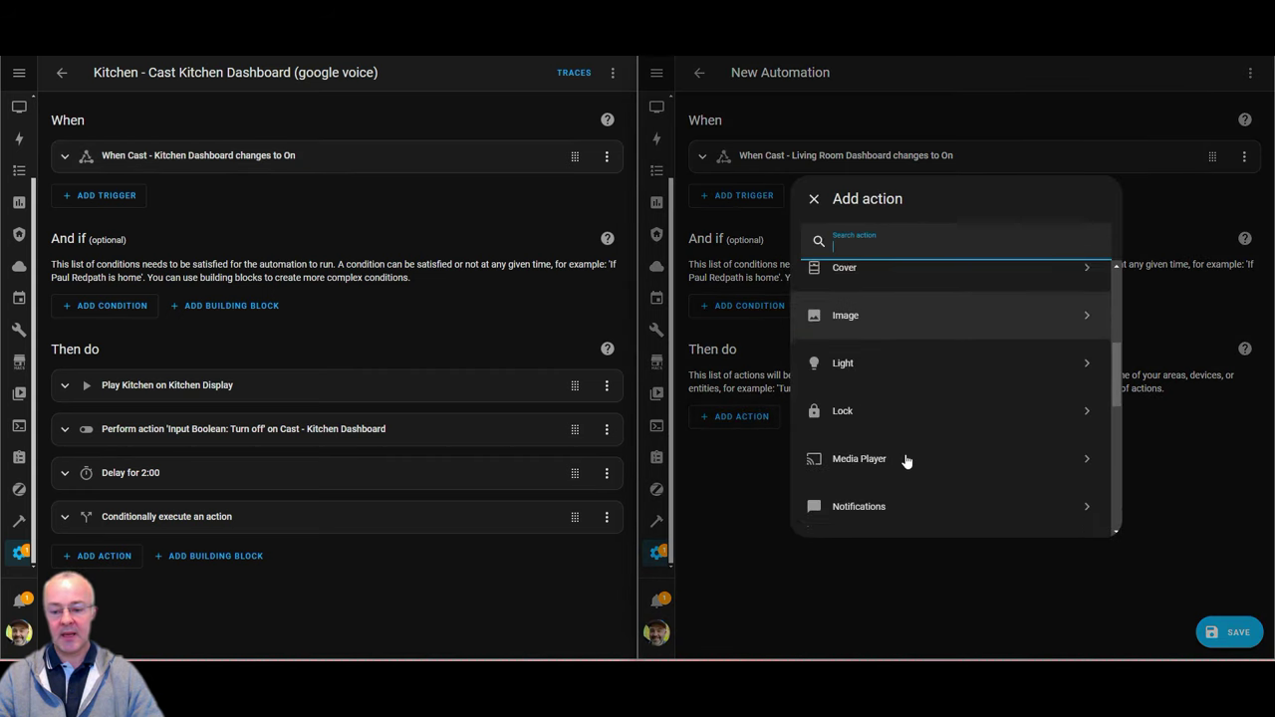
left_click(901, 450)
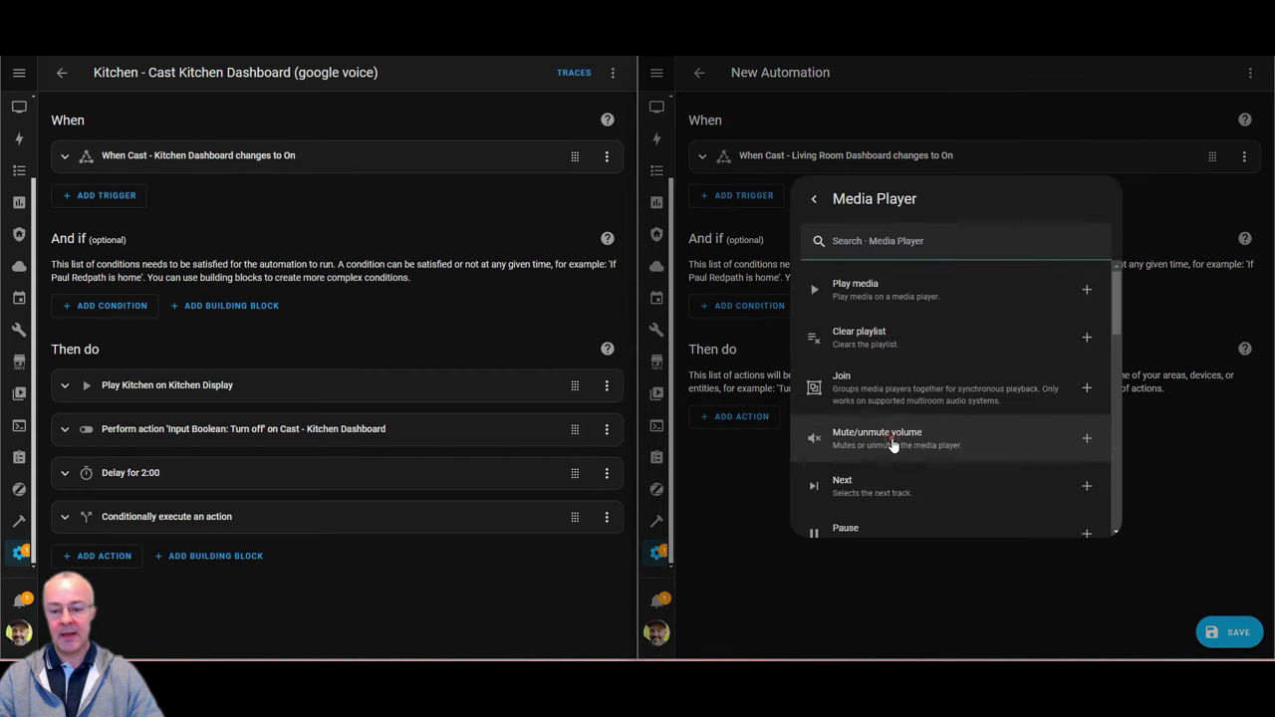
left_click(895, 296)
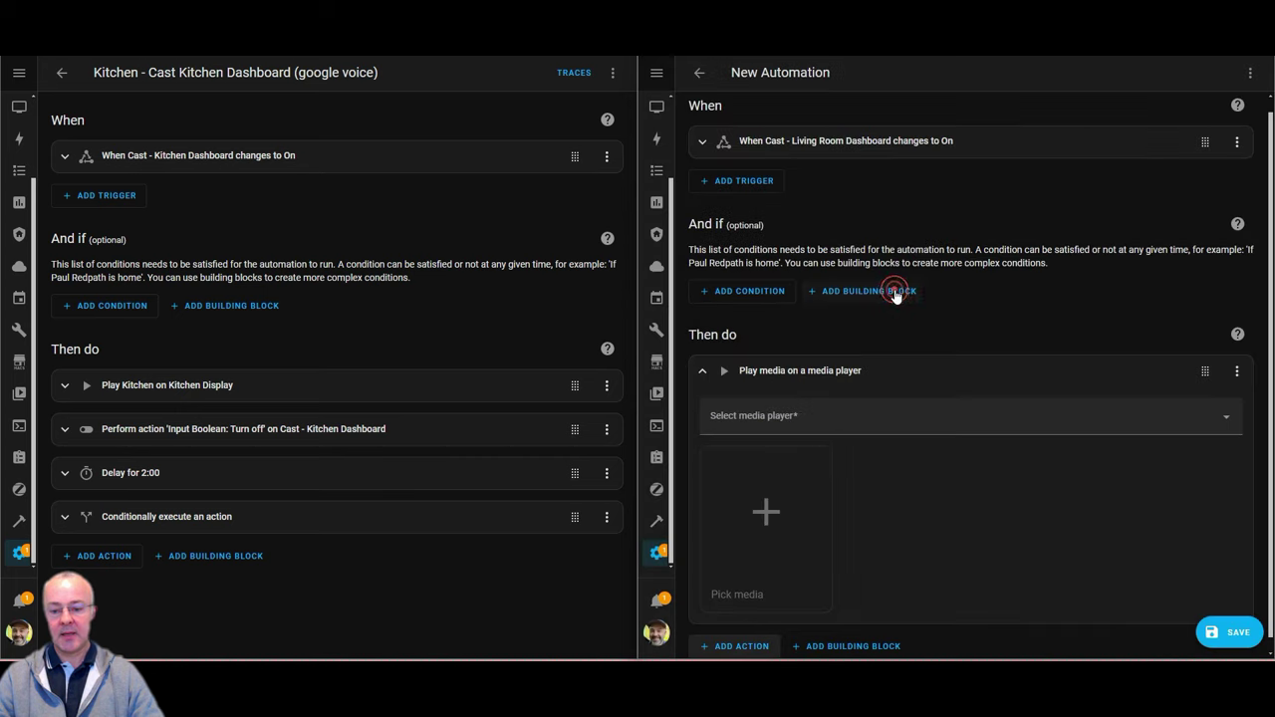
left_click(846, 415)
type("living")
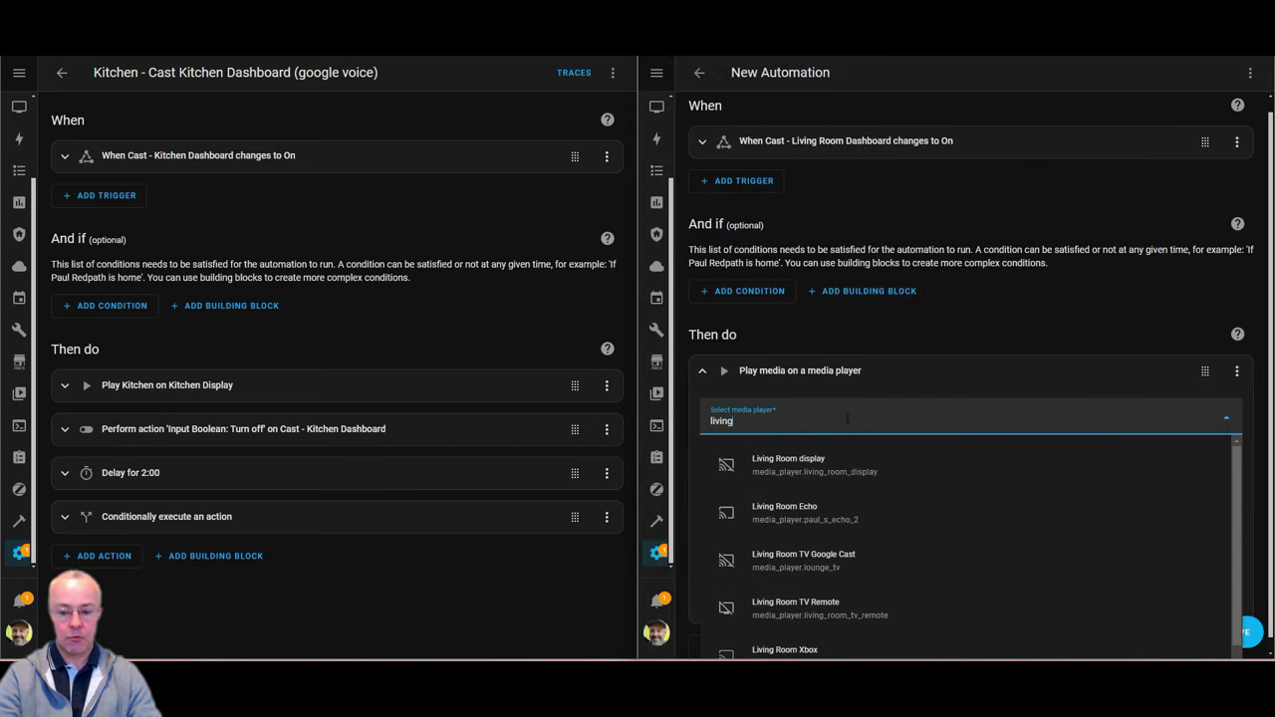
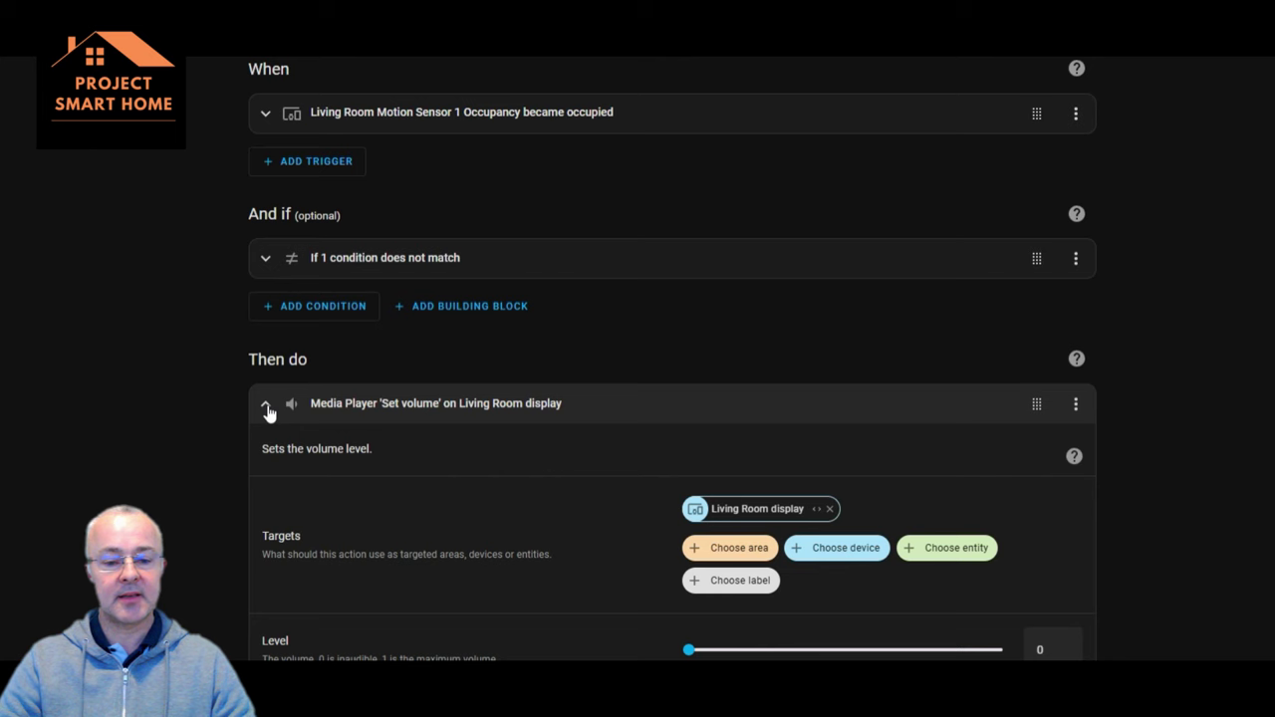
- Review the motion automation's Set volume action and the Play Living Room Display action, collapsing each after viewing
scroll(439, 477, "down", 1)
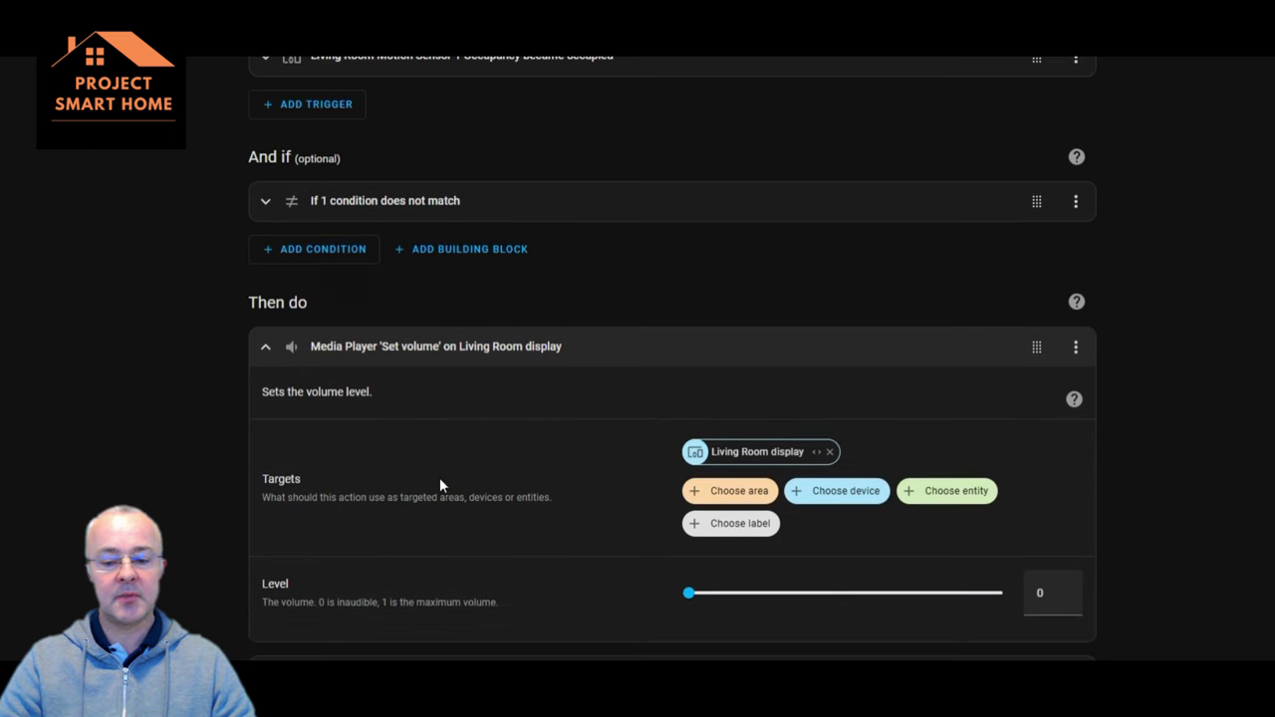
left_click(265, 347)
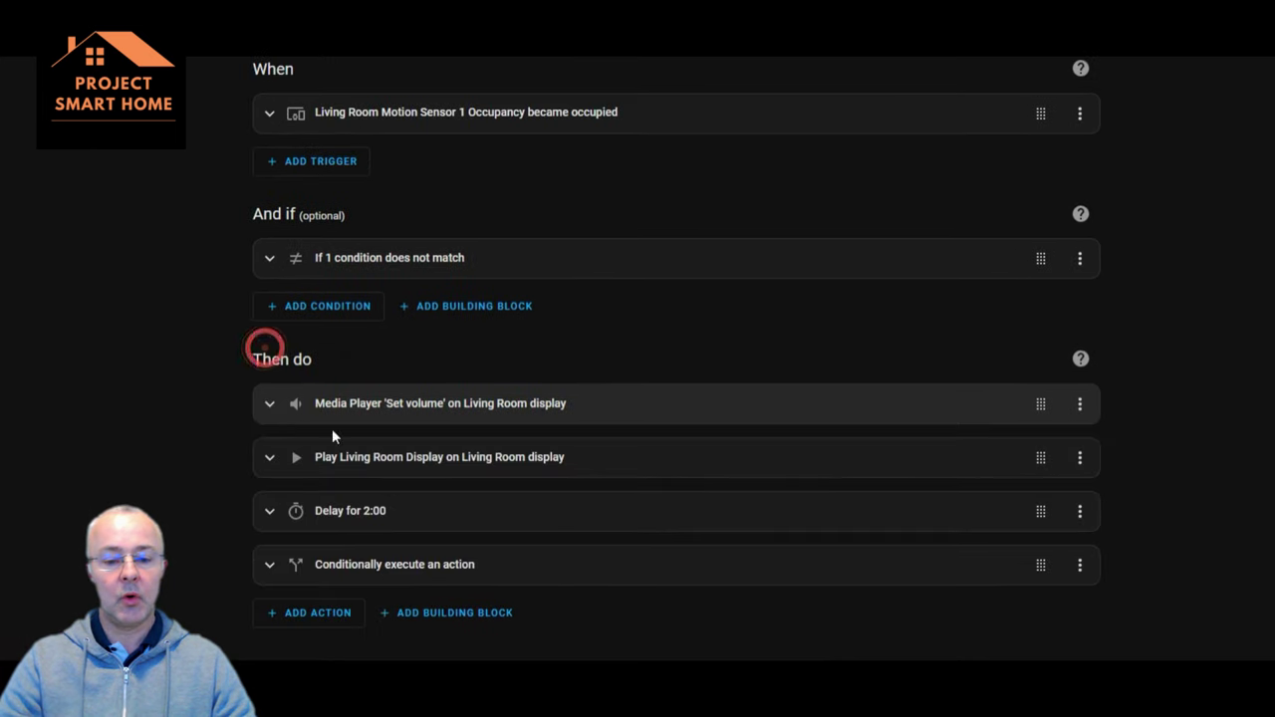
left_click(267, 458)
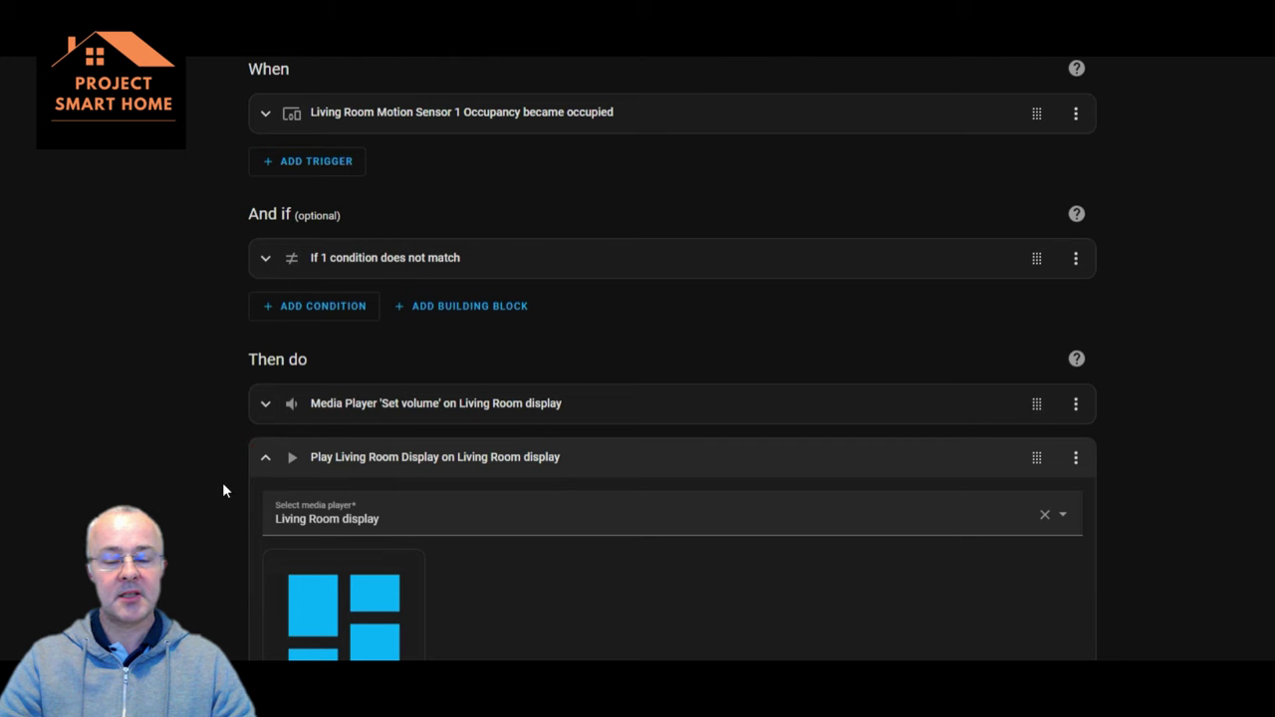
scroll(222, 483, "down", 2)
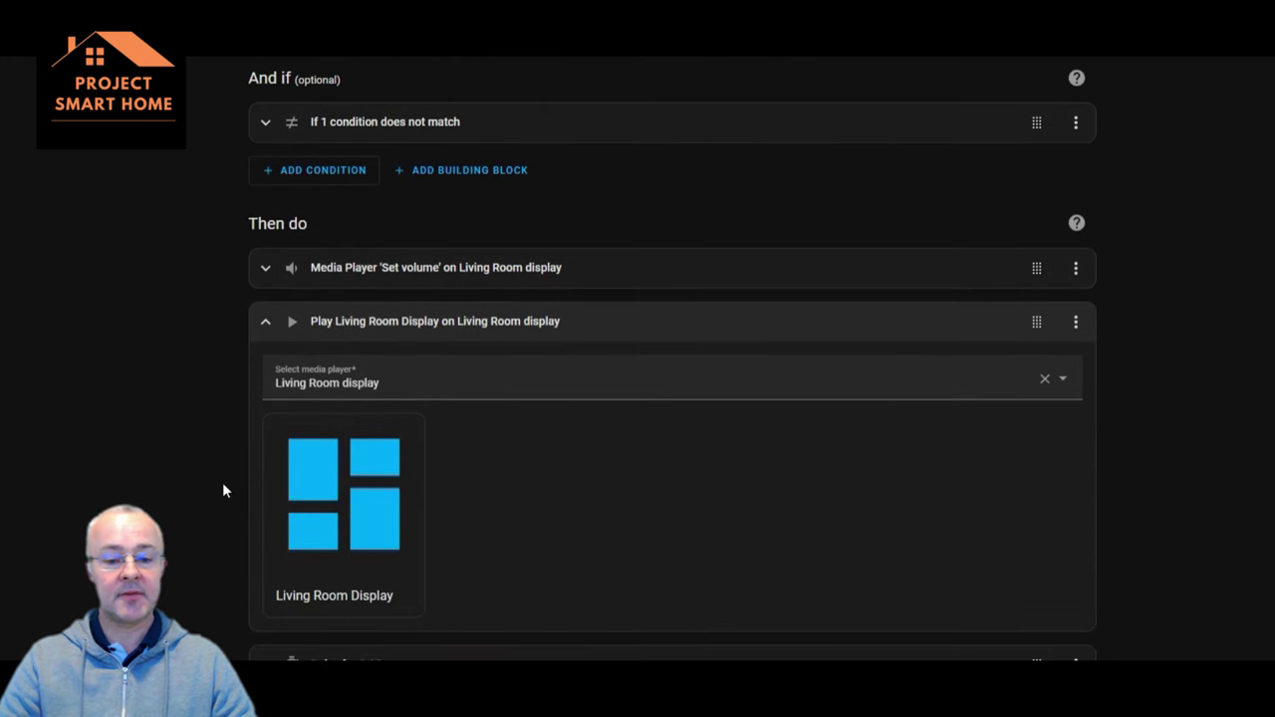
left_click(265, 322)
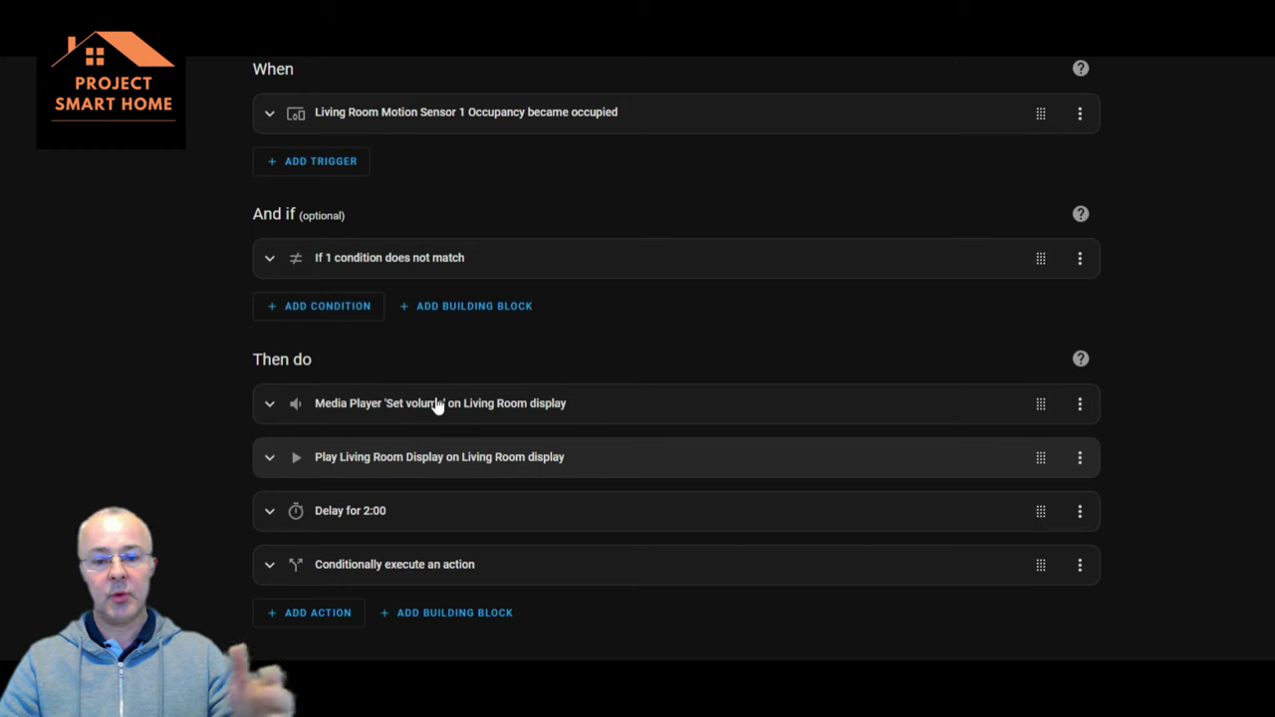
- Recheck the volume action's target and level, and the media player and dashboard chosen in the play action
left_click(269, 404)
scroll(229, 454, "down", 2)
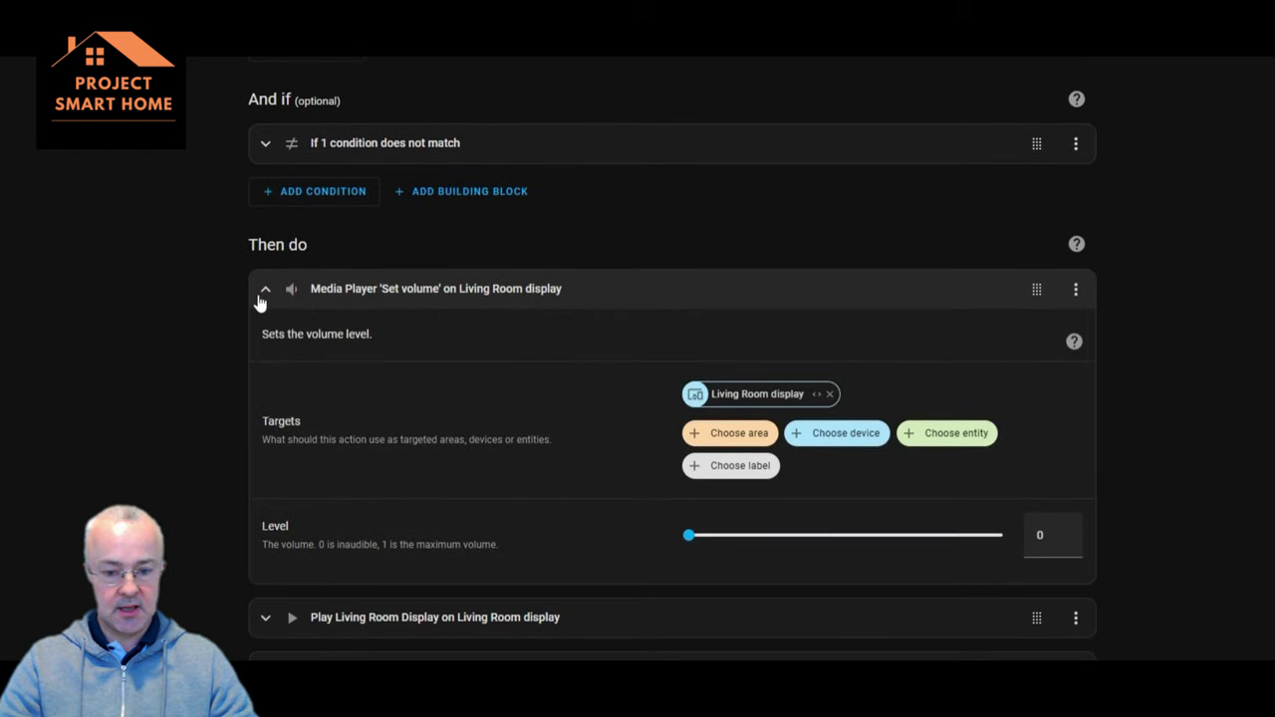
left_click(259, 296)
left_click(267, 458)
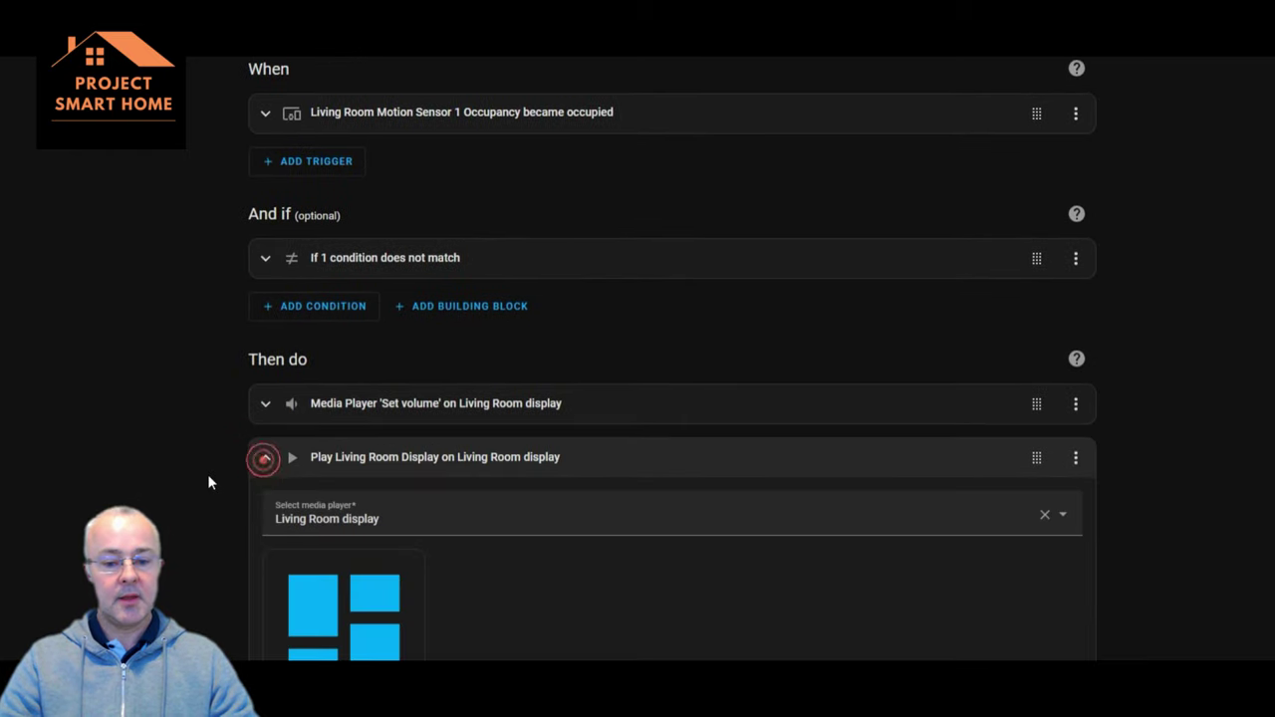
scroll(207, 478, "down", 2)
scroll(209, 482, "down", 1)
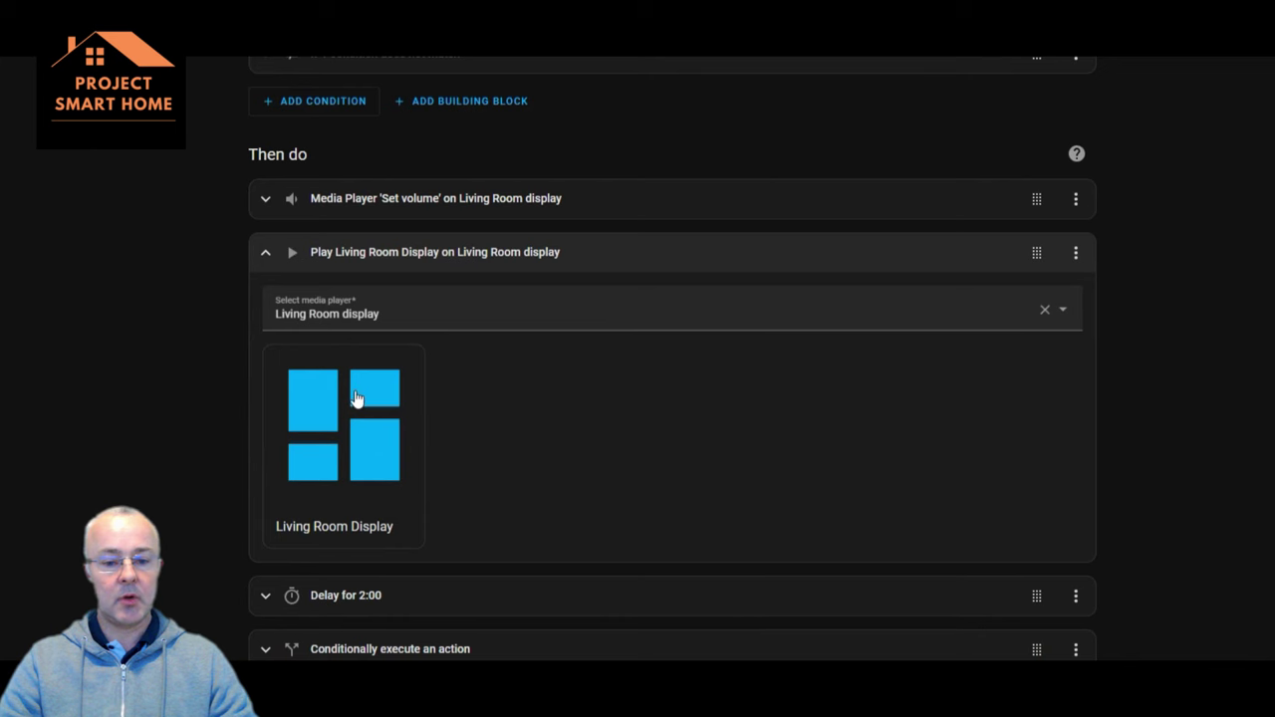
left_click(264, 255)
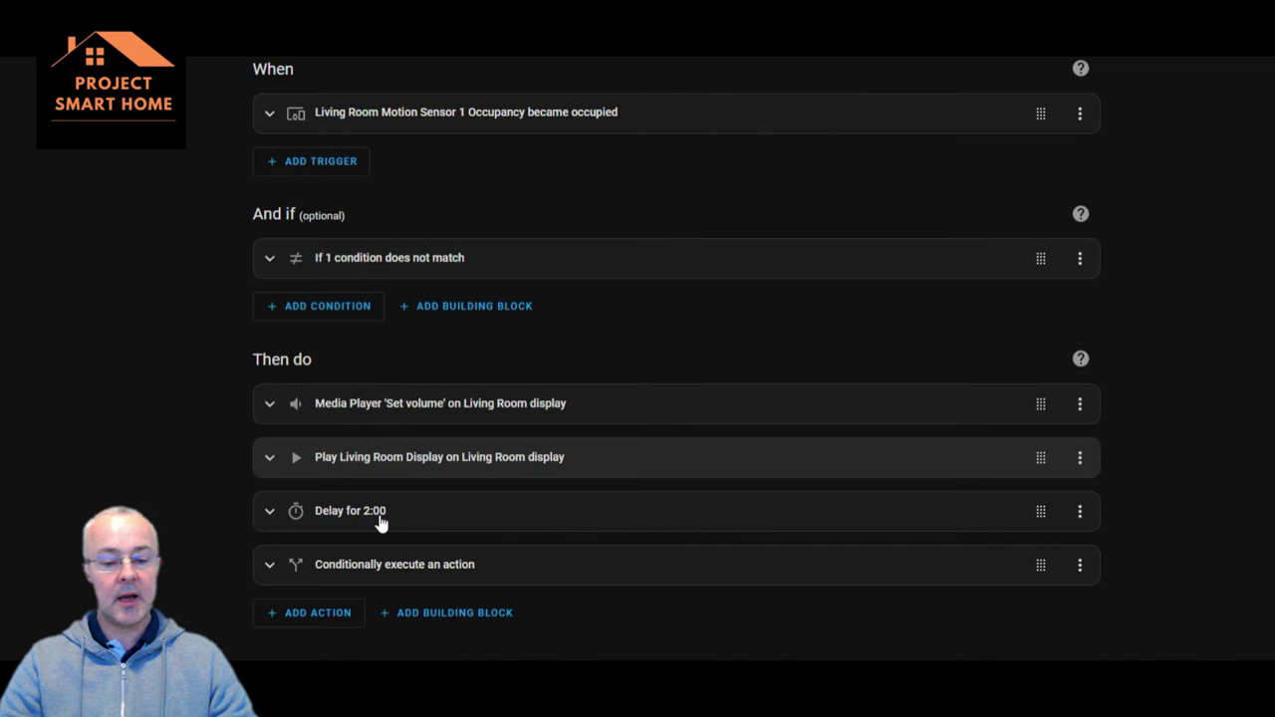
- Examine the conditional action's app_name template and its Turn off action for the Living Room display, and collapse it
left_click(268, 566)
scroll(221, 564, "down", 3)
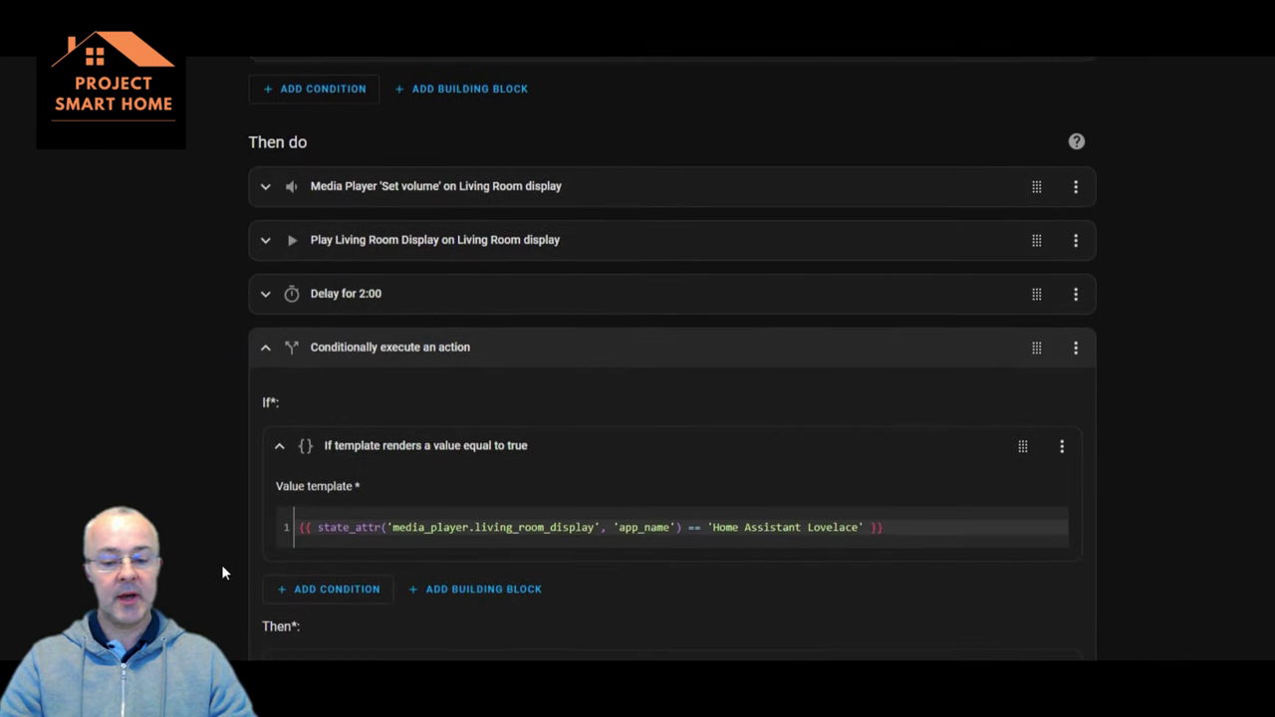
scroll(222, 565, "down", 1)
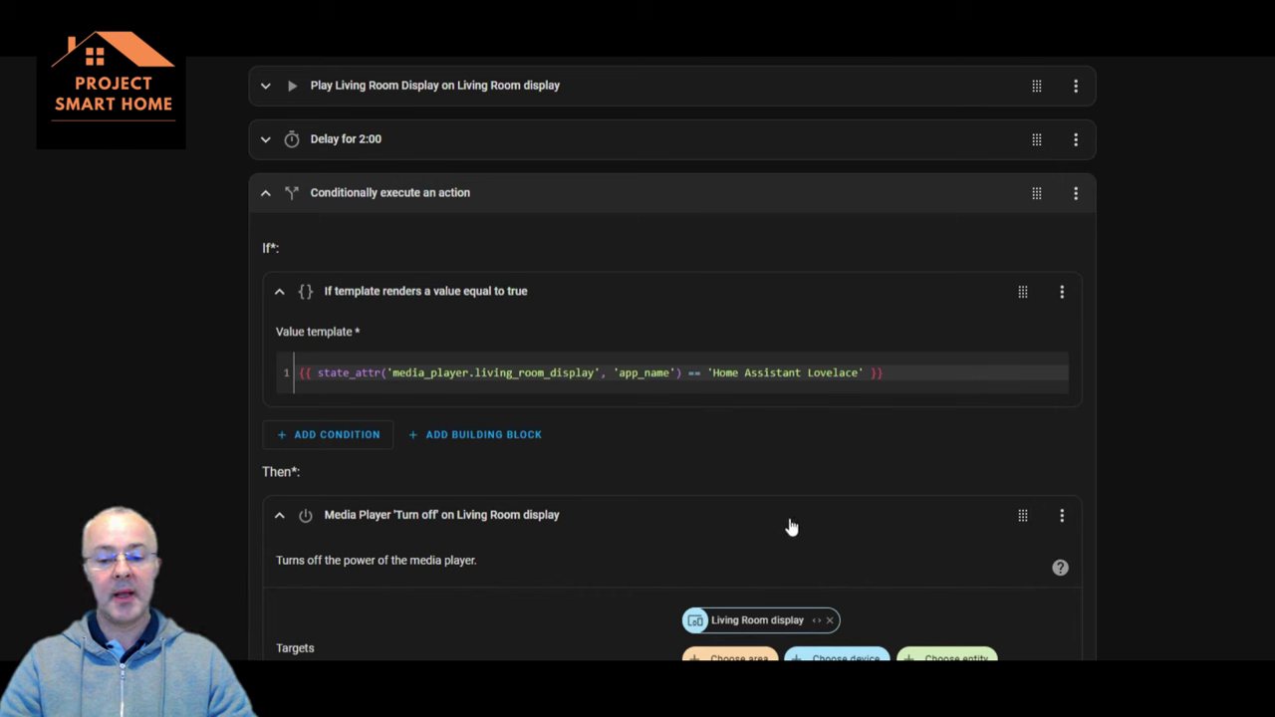
left_click(1062, 291)
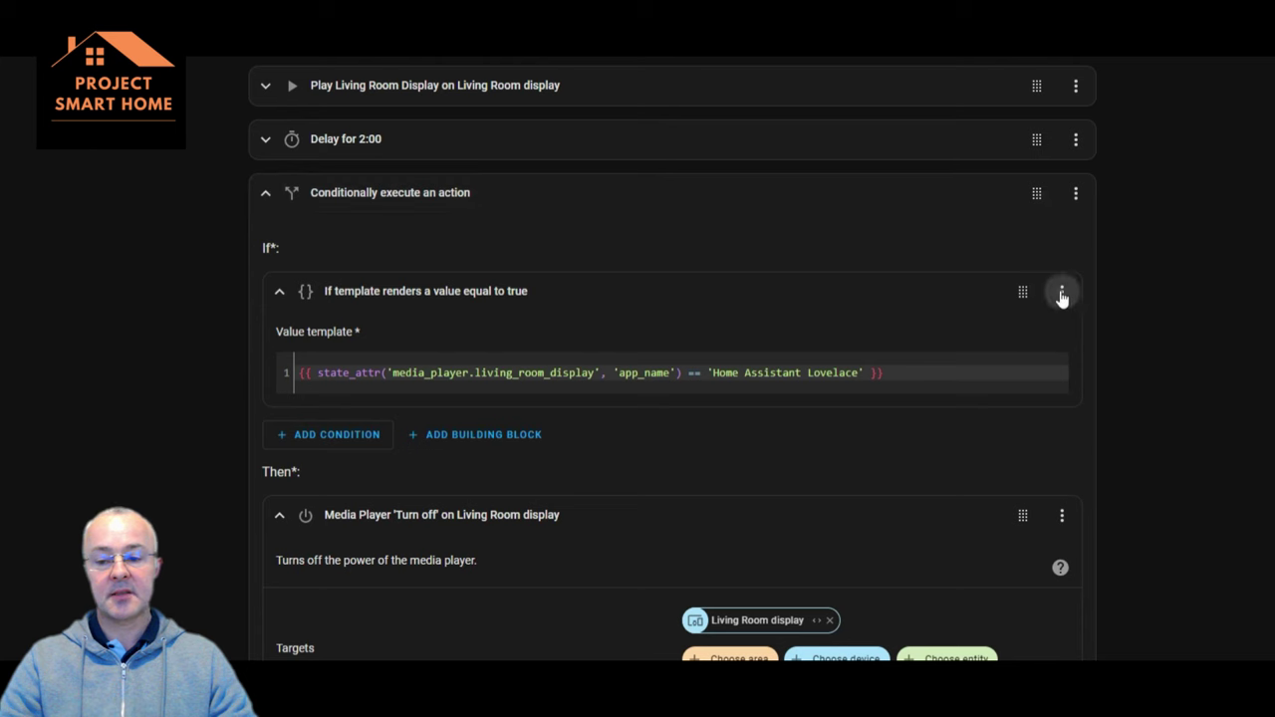
left_click(1113, 335)
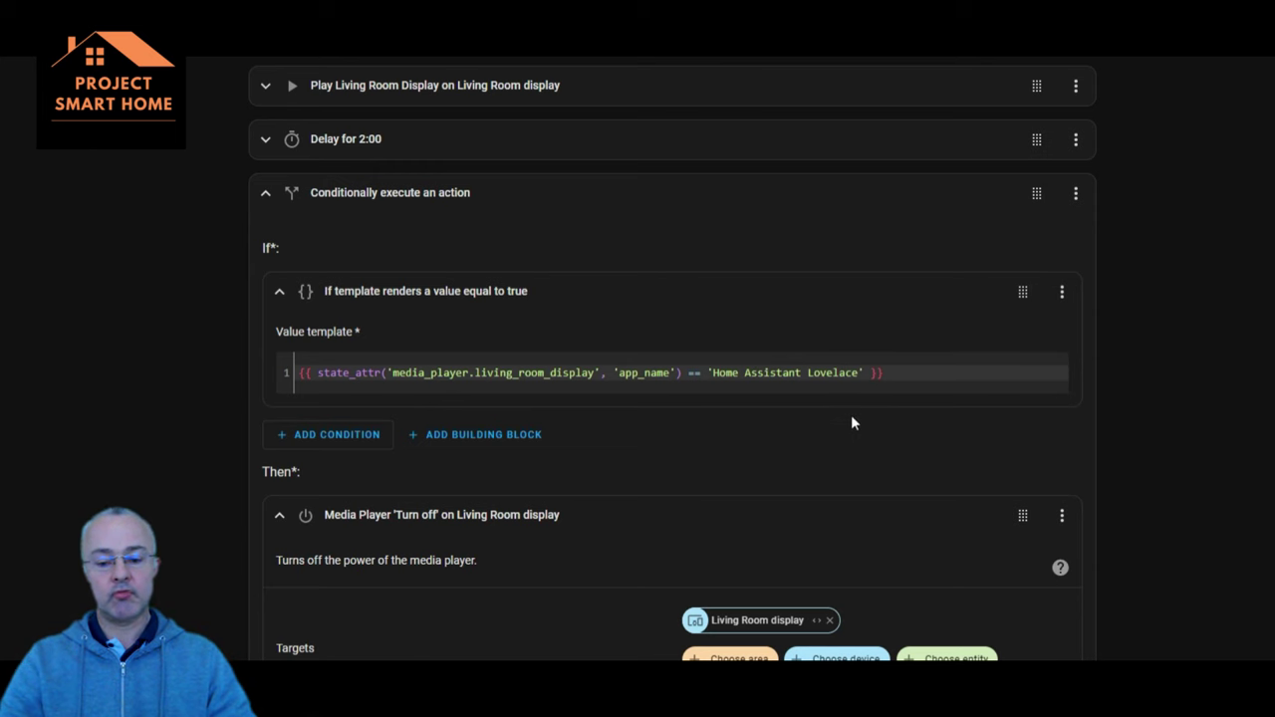
scroll(847, 425, "down", 1)
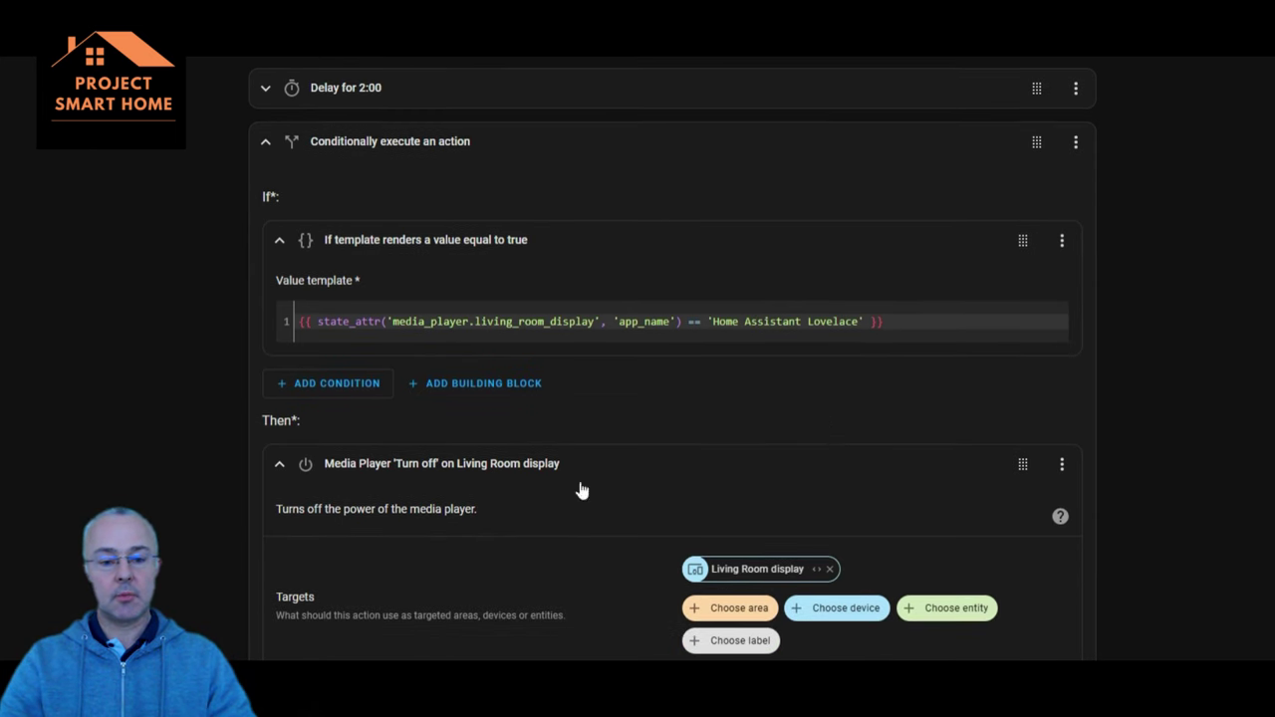
left_click(264, 144)
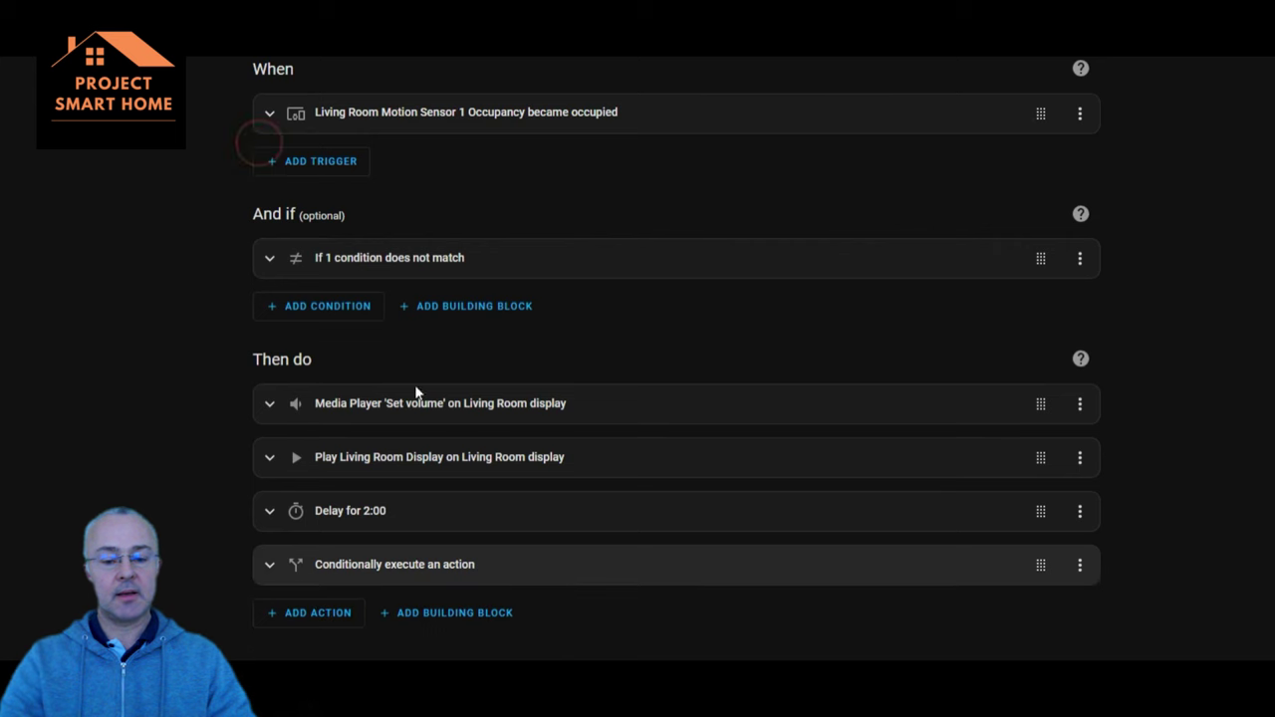
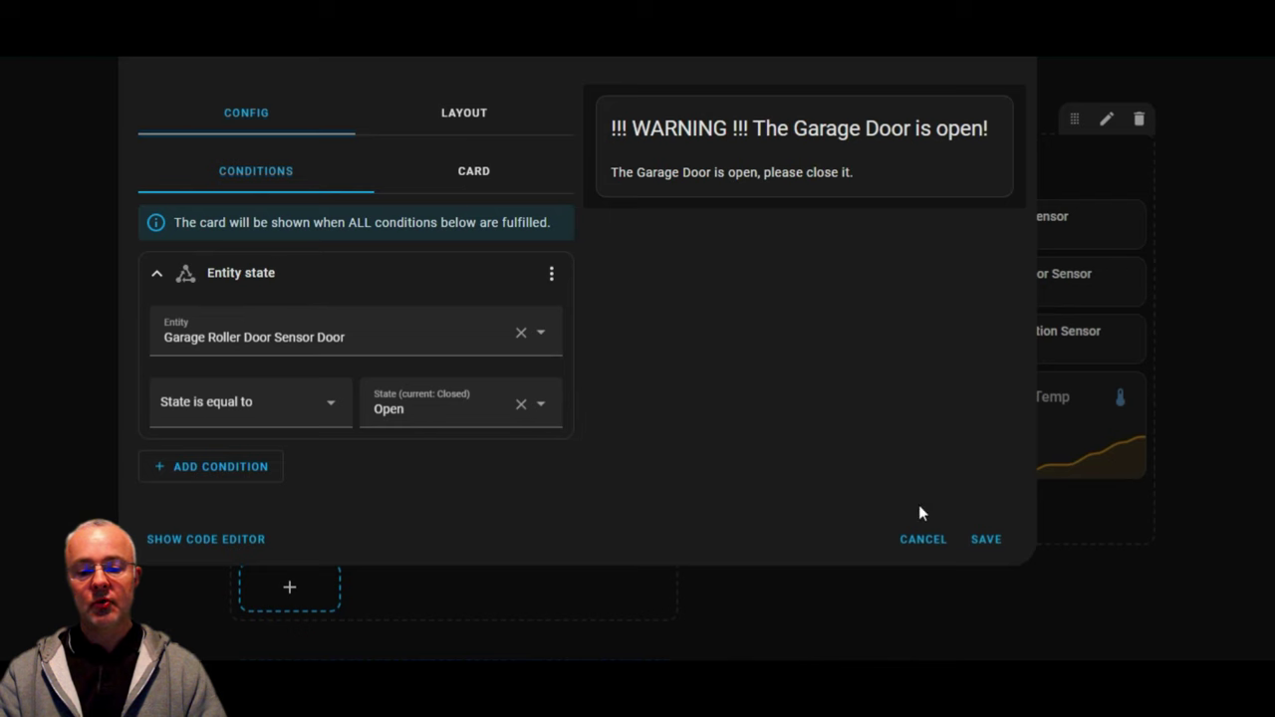
- Close the garage door warning card's configuration without saving
left_click(922, 539)
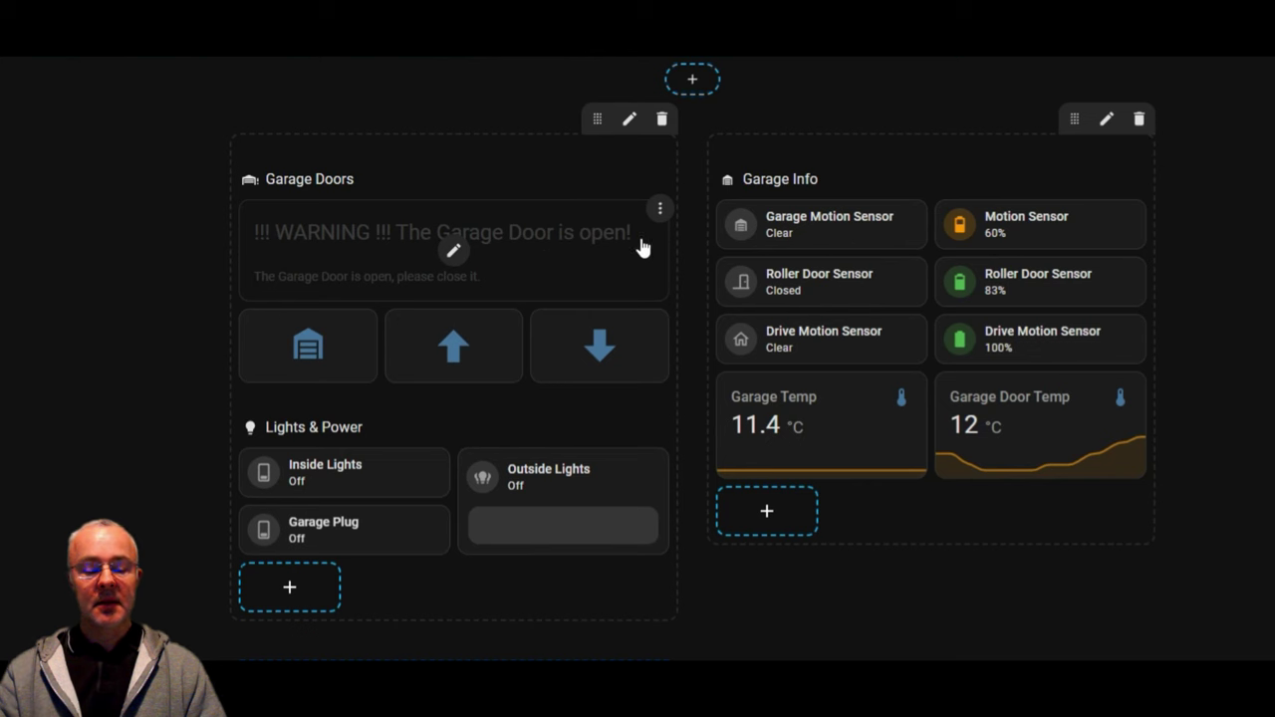
left_click(150, 236)
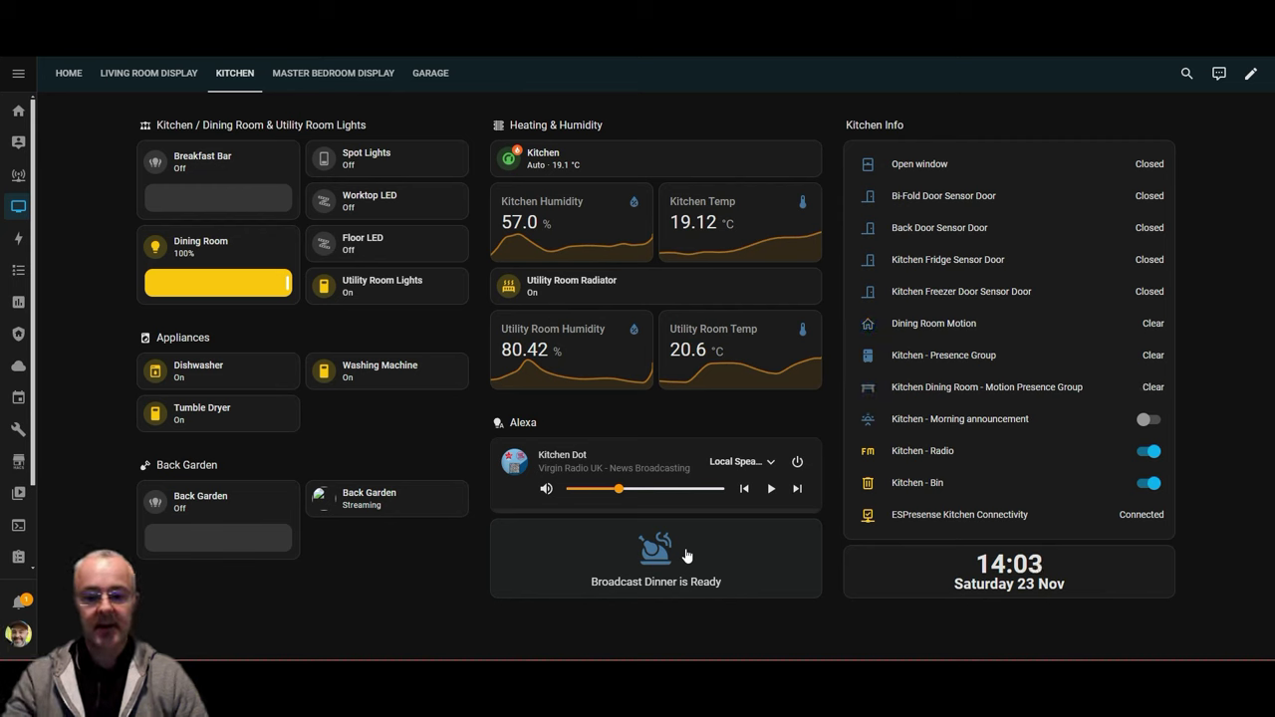
- Inspect the Broadcast Dinner is Ready button's configuration in the Kitchen view's edit mode, and leave without saving
left_click(1254, 73)
scroll(705, 482, "down", 1)
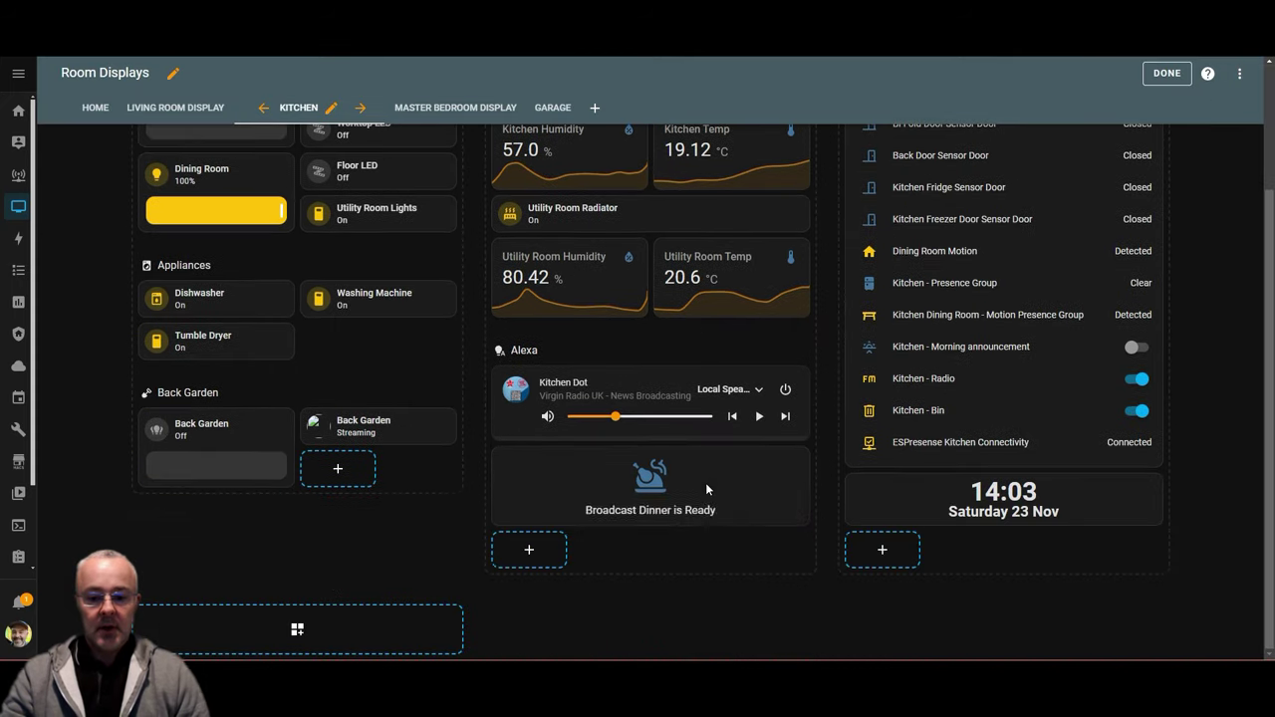
left_click(645, 489)
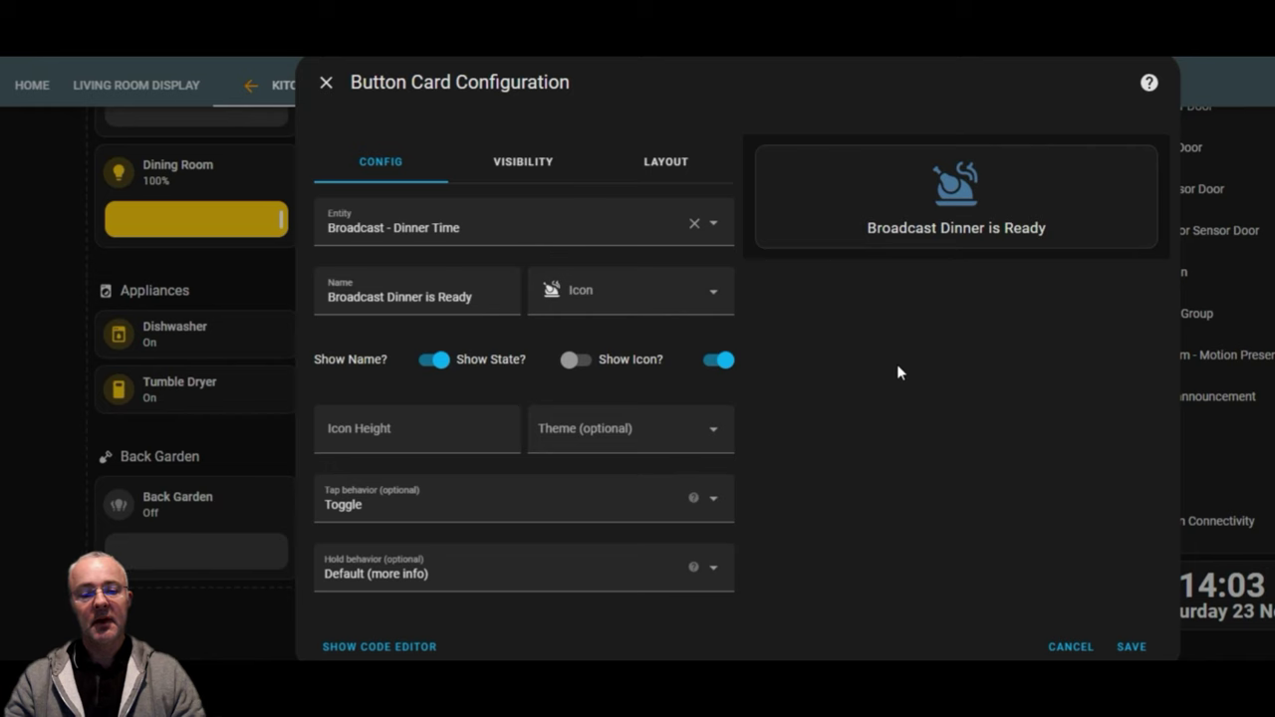
left_click(1082, 647)
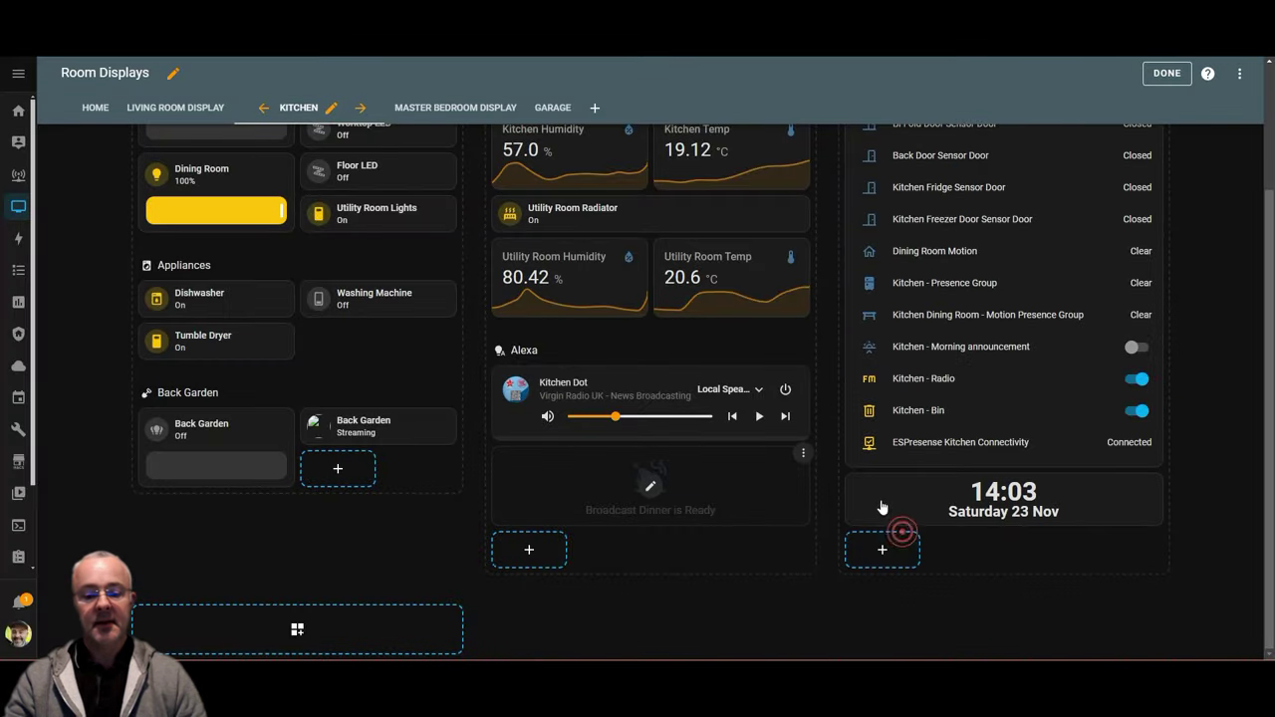
left_click(1184, 78)
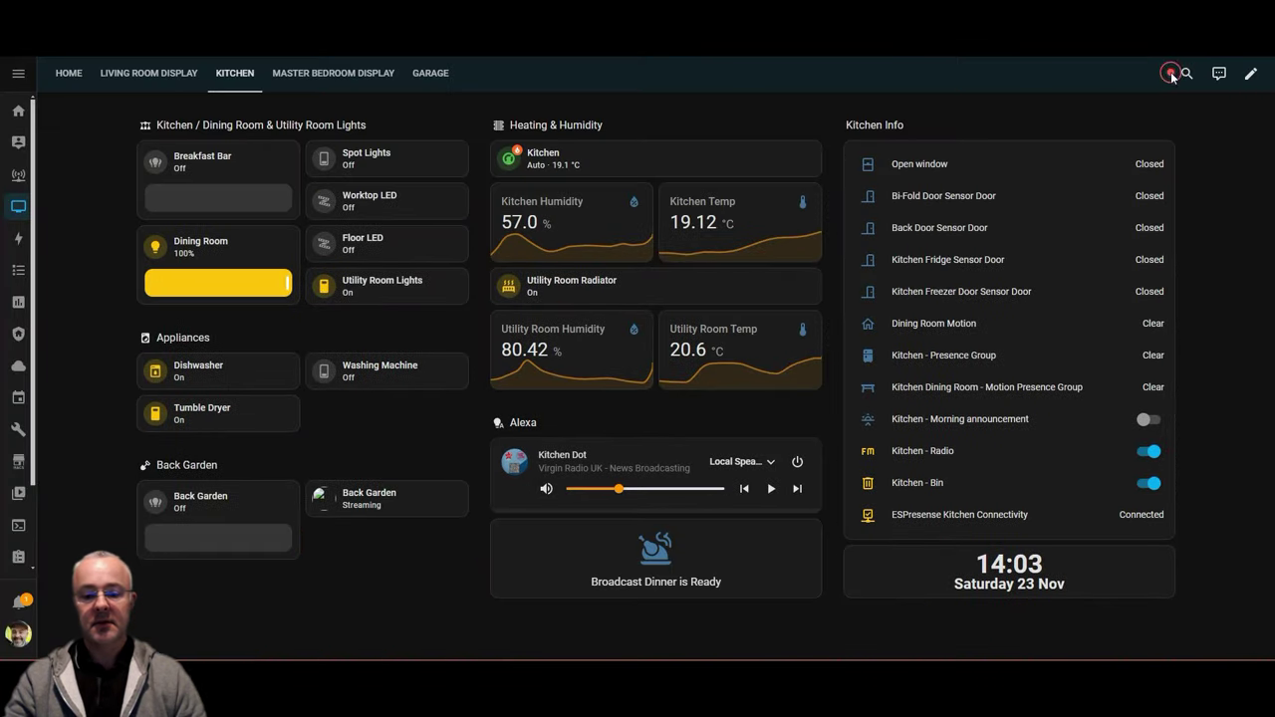
- Turn on Broadcast Dinner is Ready from the Kitchen dashboard and open the Broadcast - Dinner Time helper's voice assistant settings
left_click(655, 572)
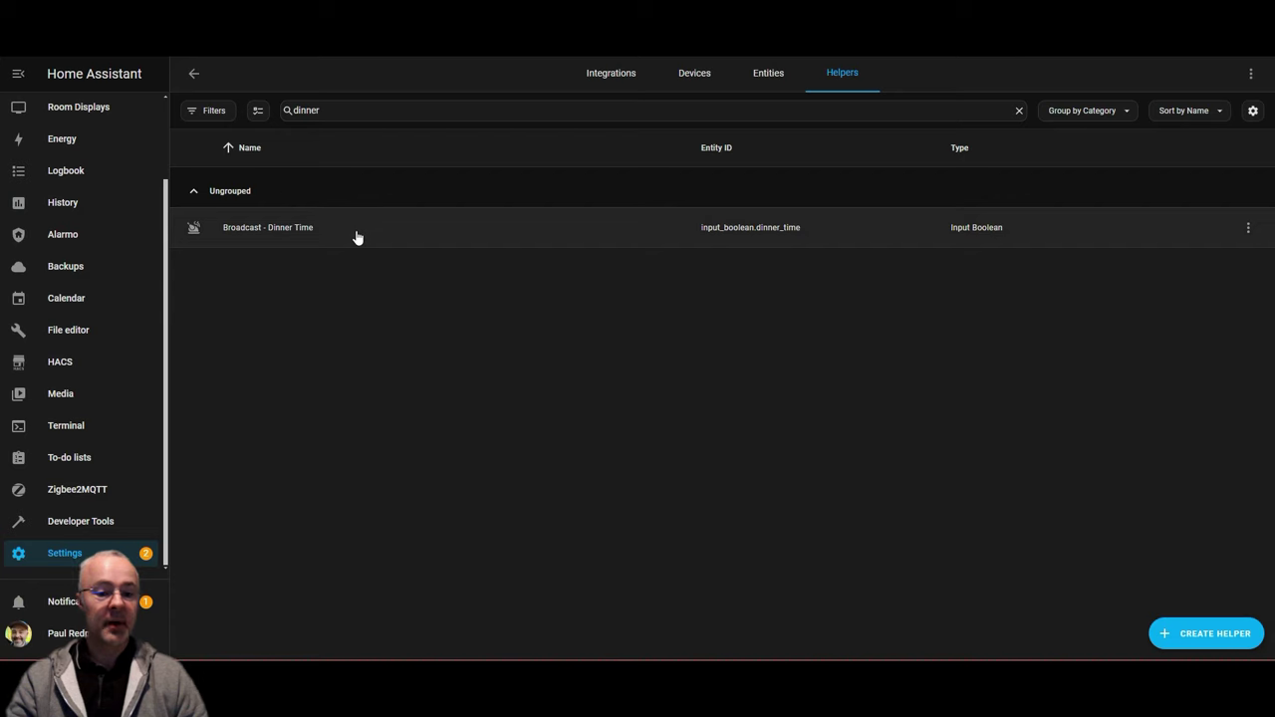
left_click(357, 236)
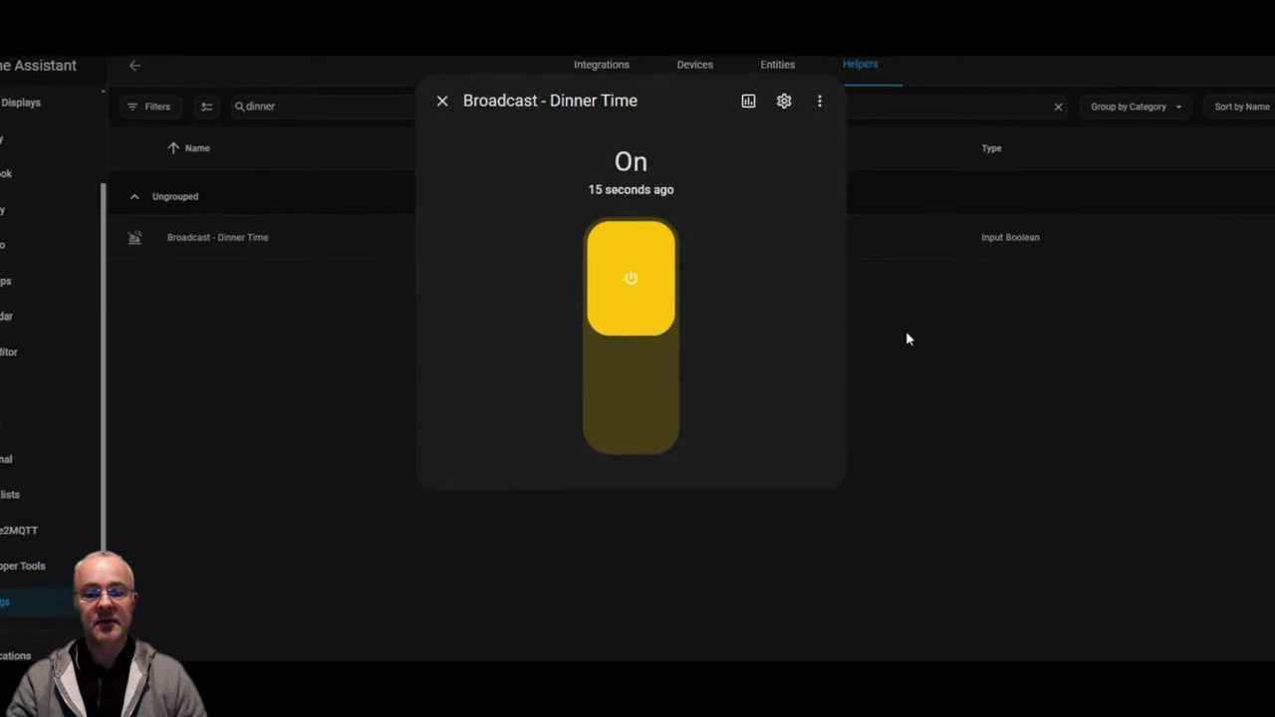
left_click(798, 94)
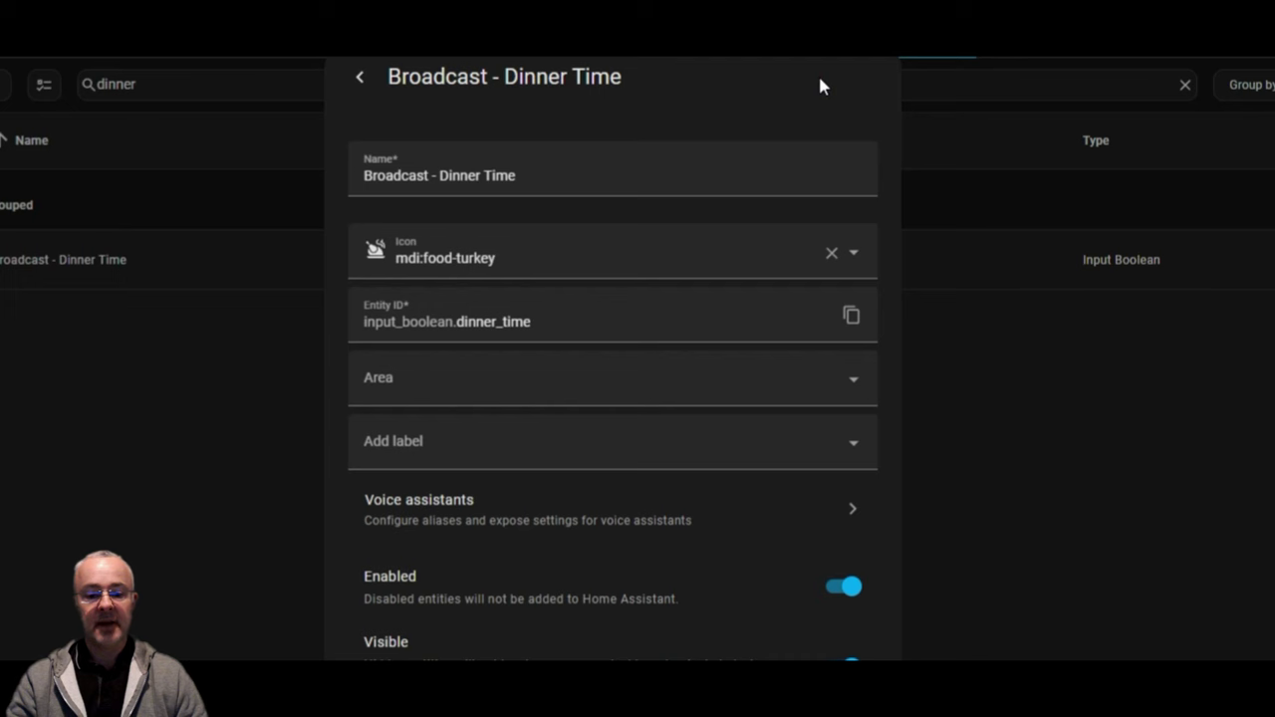
left_click(796, 510)
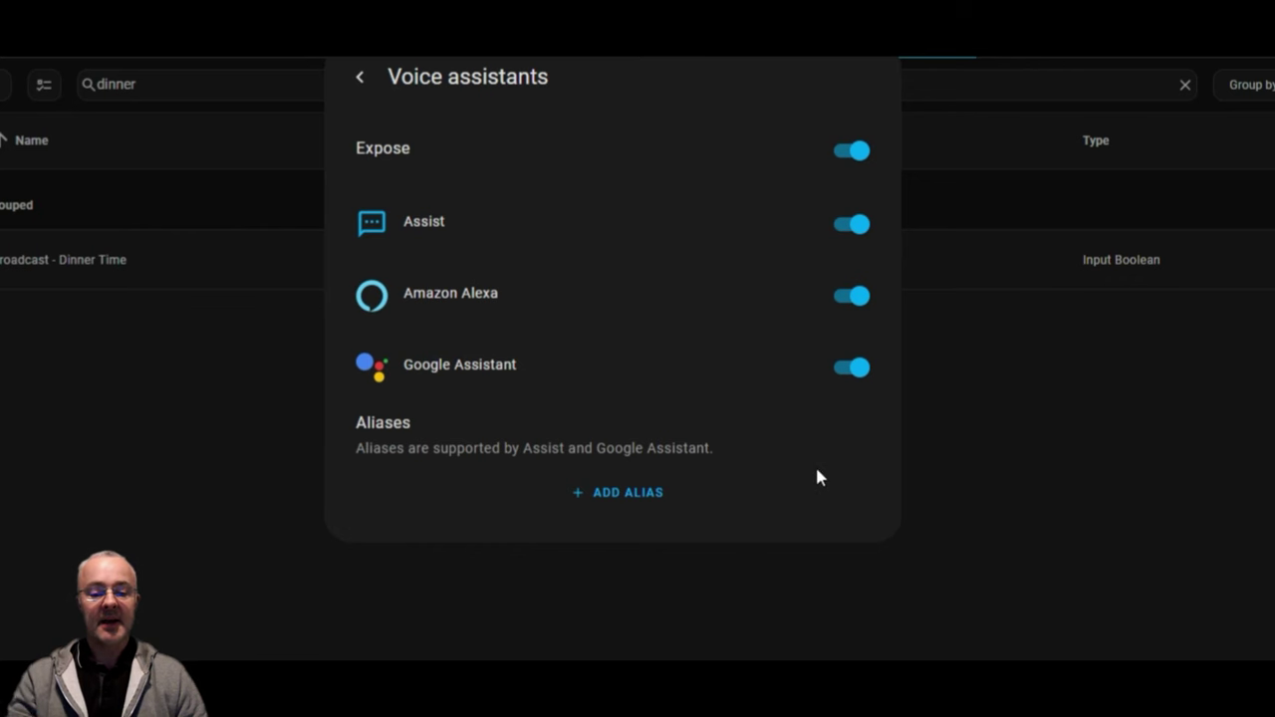
- Close the Broadcast - Dinner Time helper's settings and switch to the Google Home automations page
left_click(360, 82)
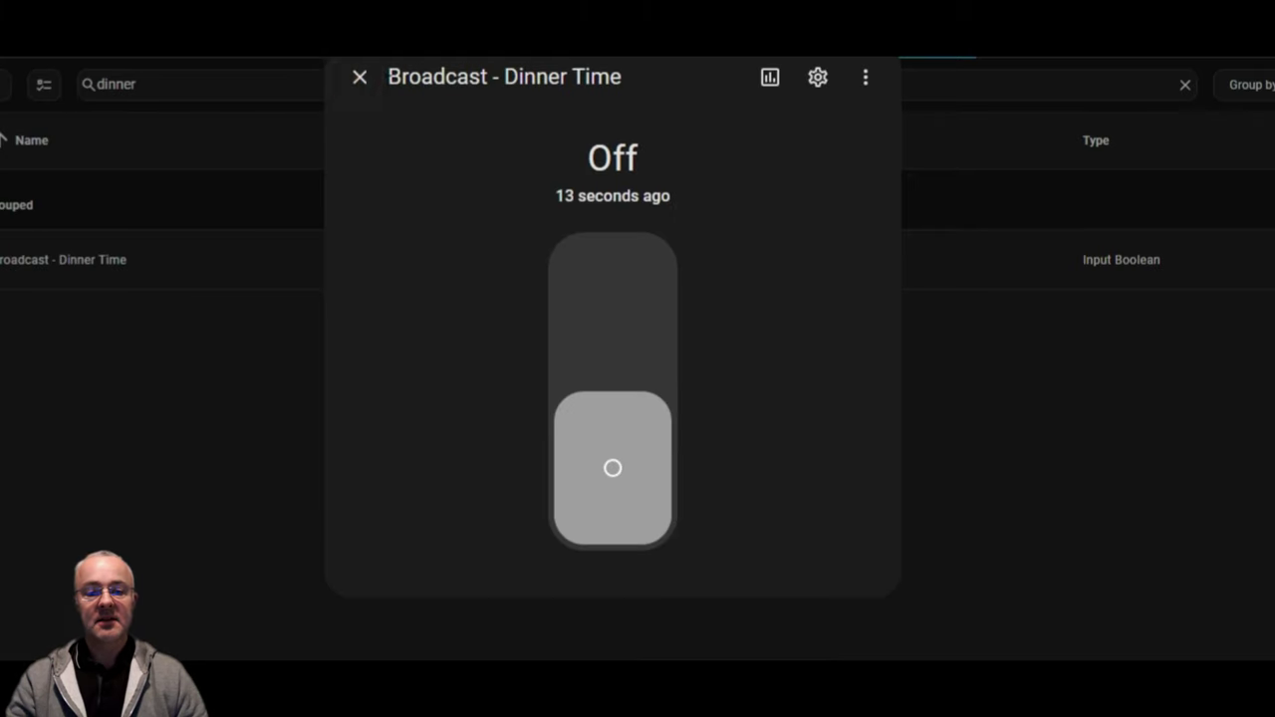
left_click(359, 80)
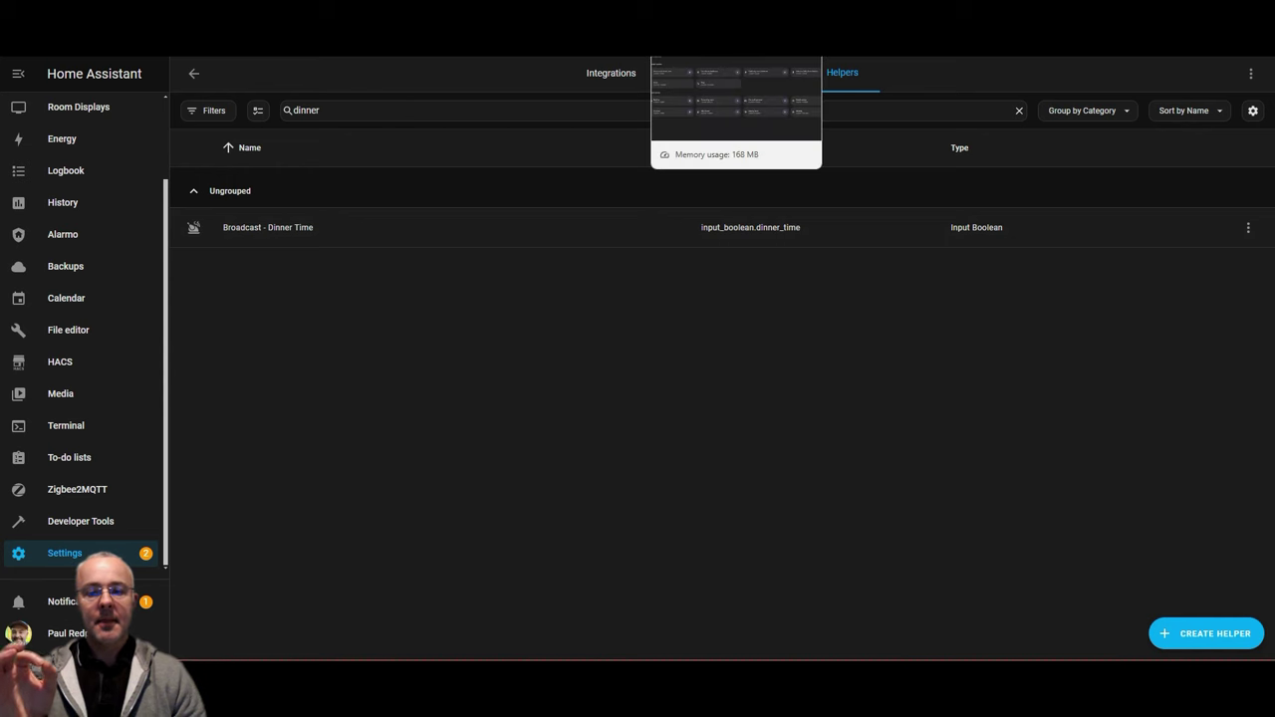
left_click(737, 40)
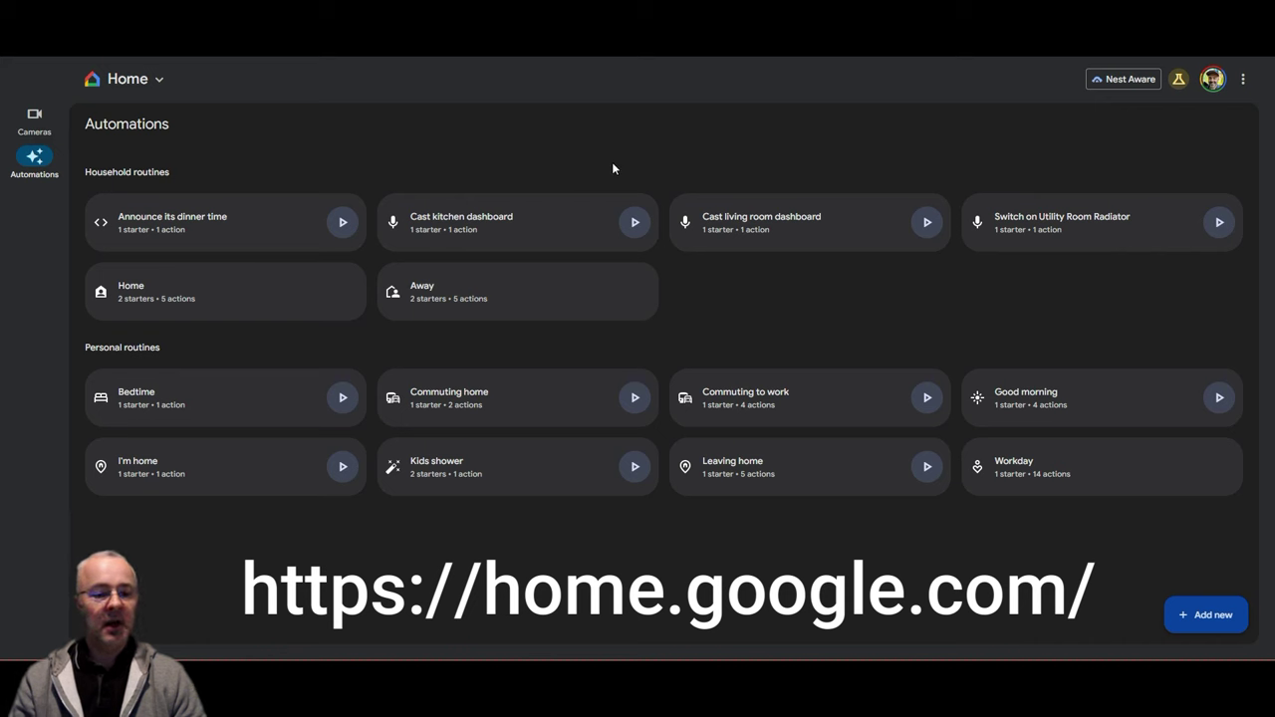
- Examine the starter device and broadcast device list in the Announce its dinner time routine's script, and close it without changes
left_click(275, 222)
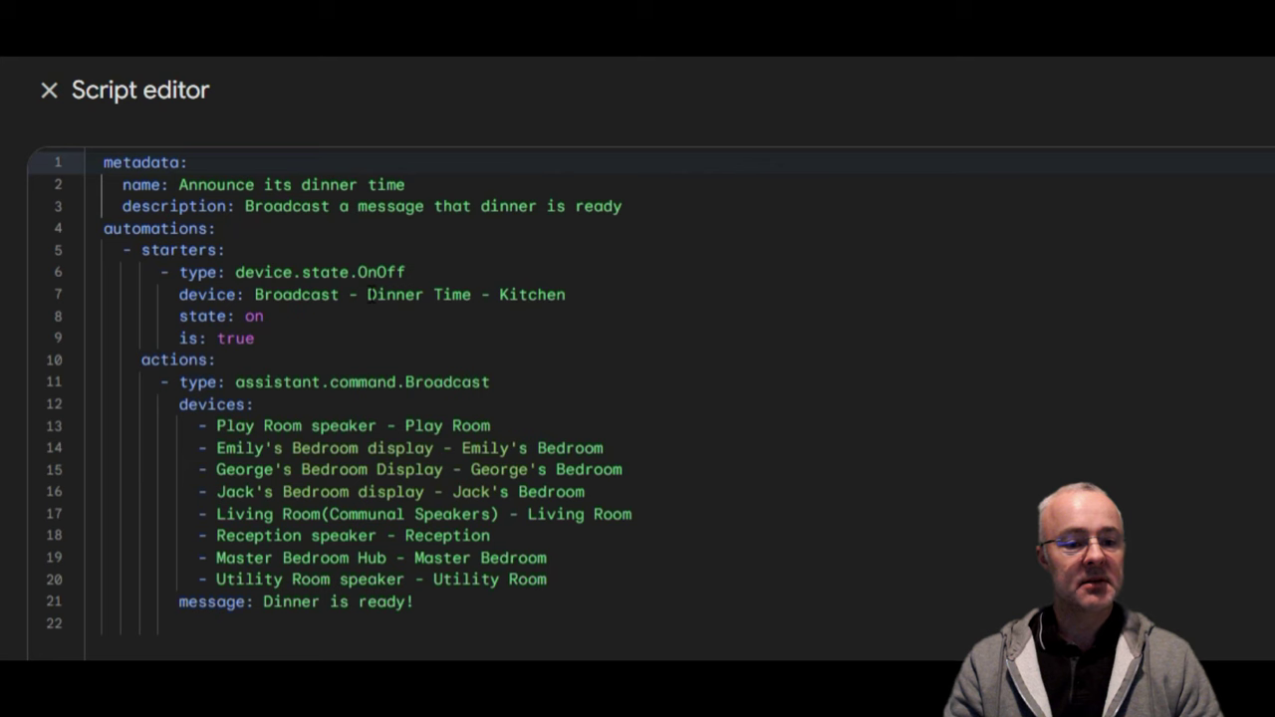
left_click(368, 295)
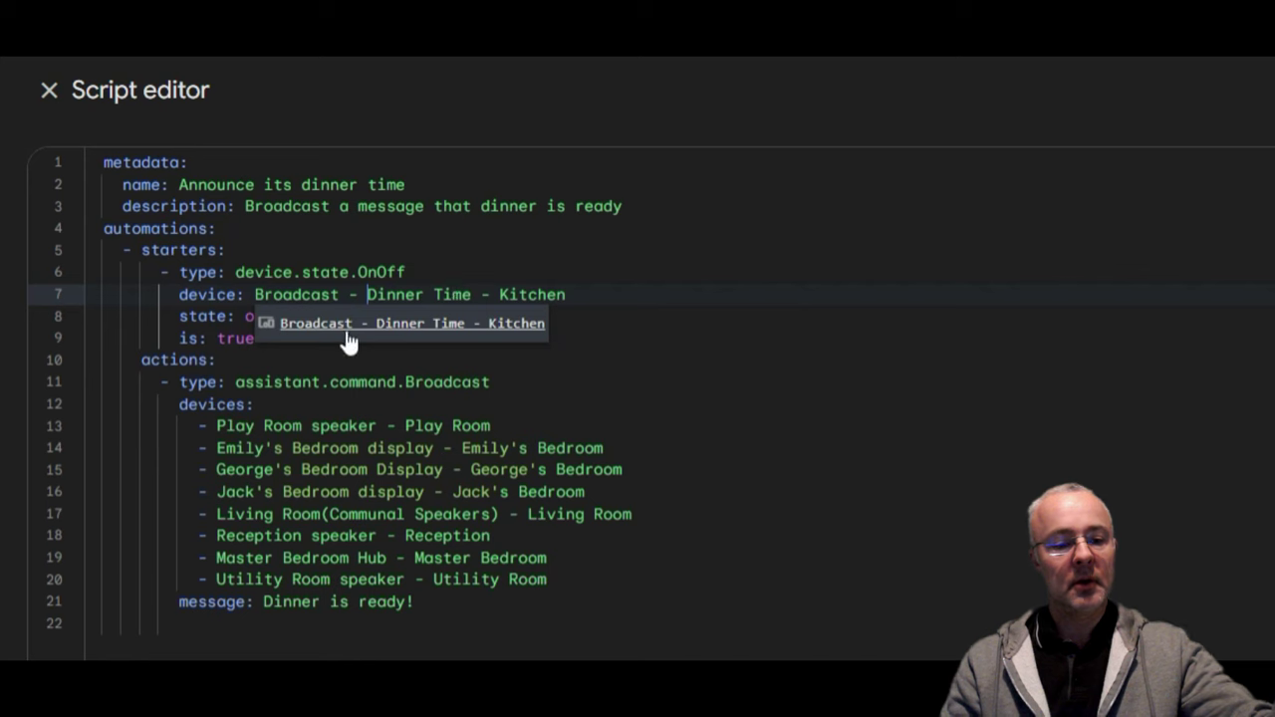
left_click(632, 354)
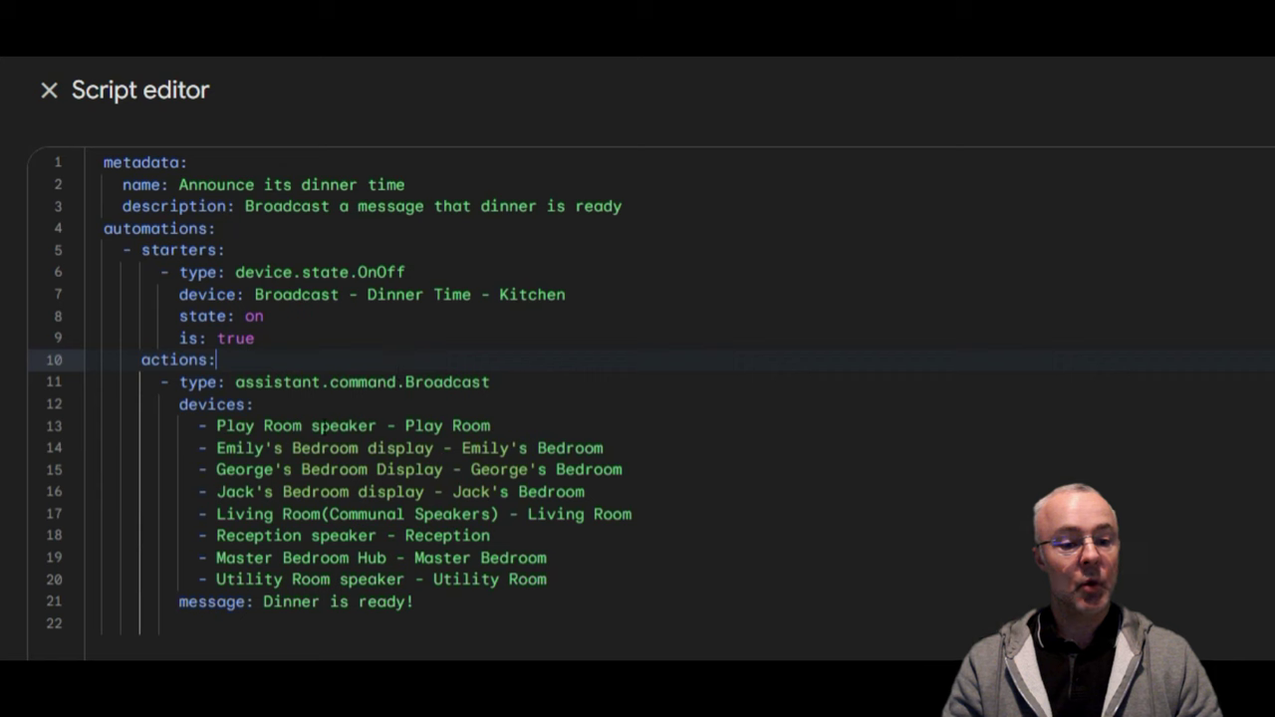
left_click_drag(550, 579, 201, 429)
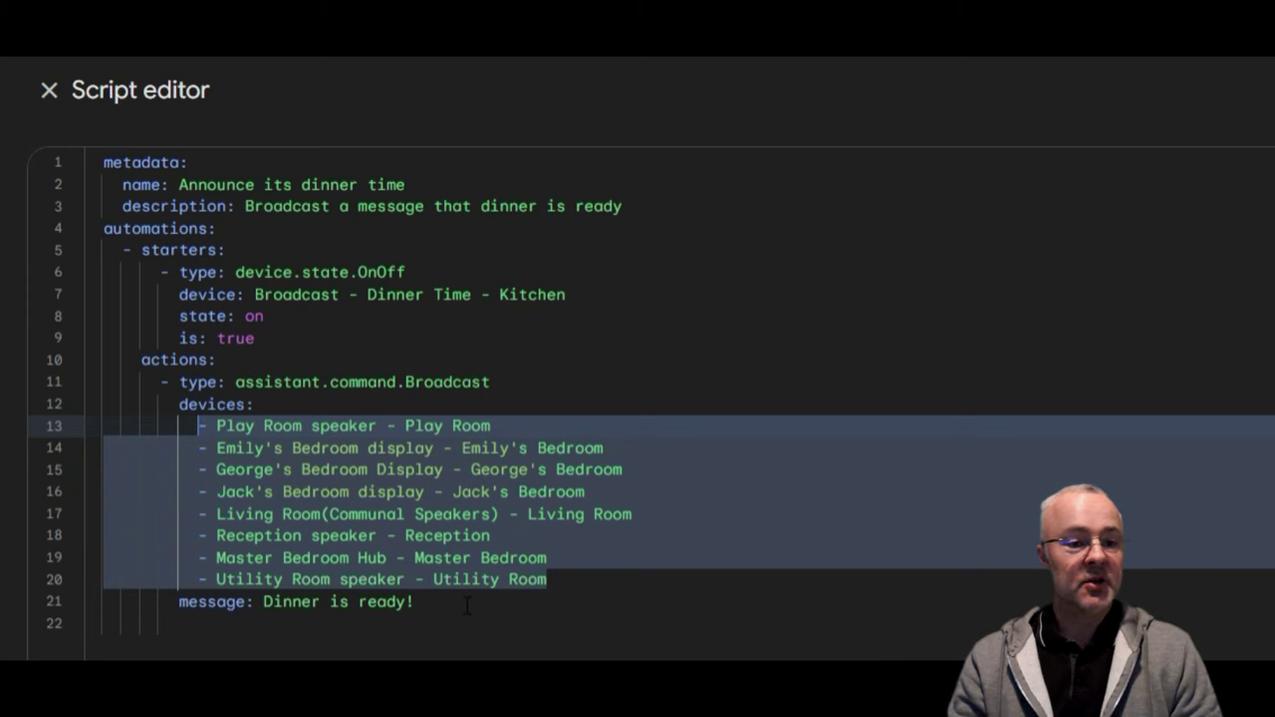
left_click(49, 96)
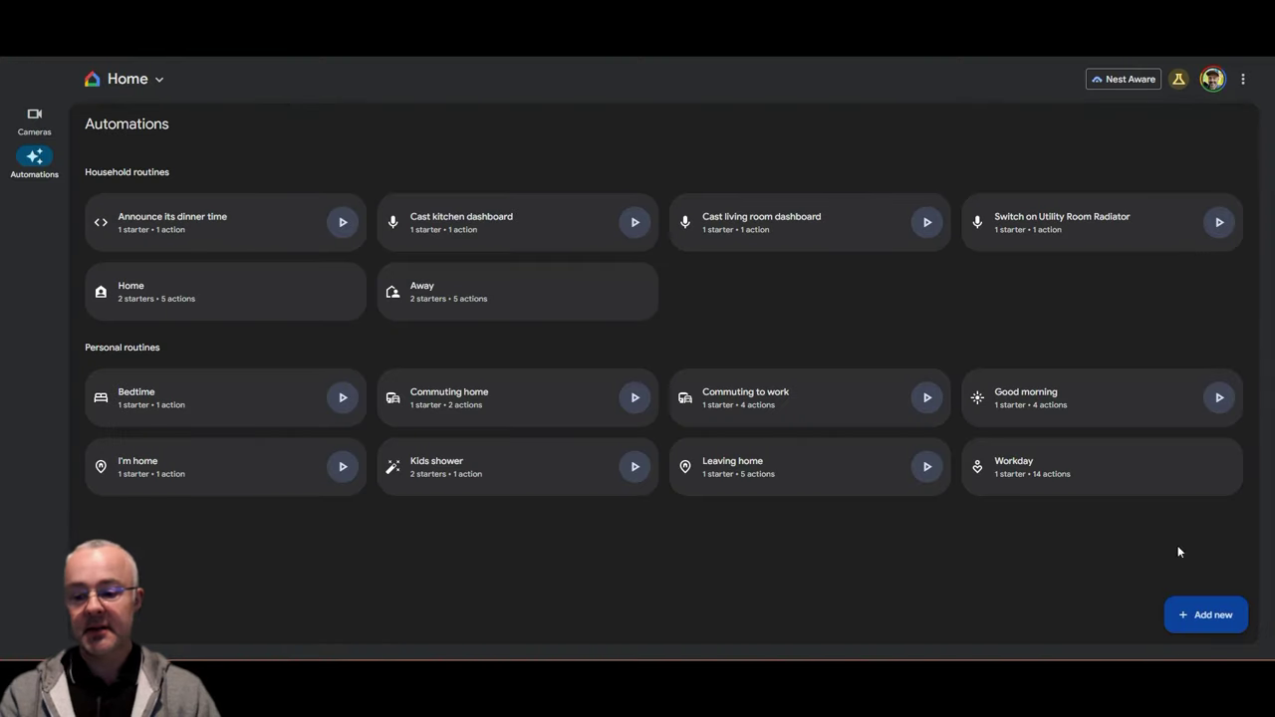
- Start a new scripted automation and ask Help me script to generate one for "broadcast dinner is ready"
left_click(1206, 615)
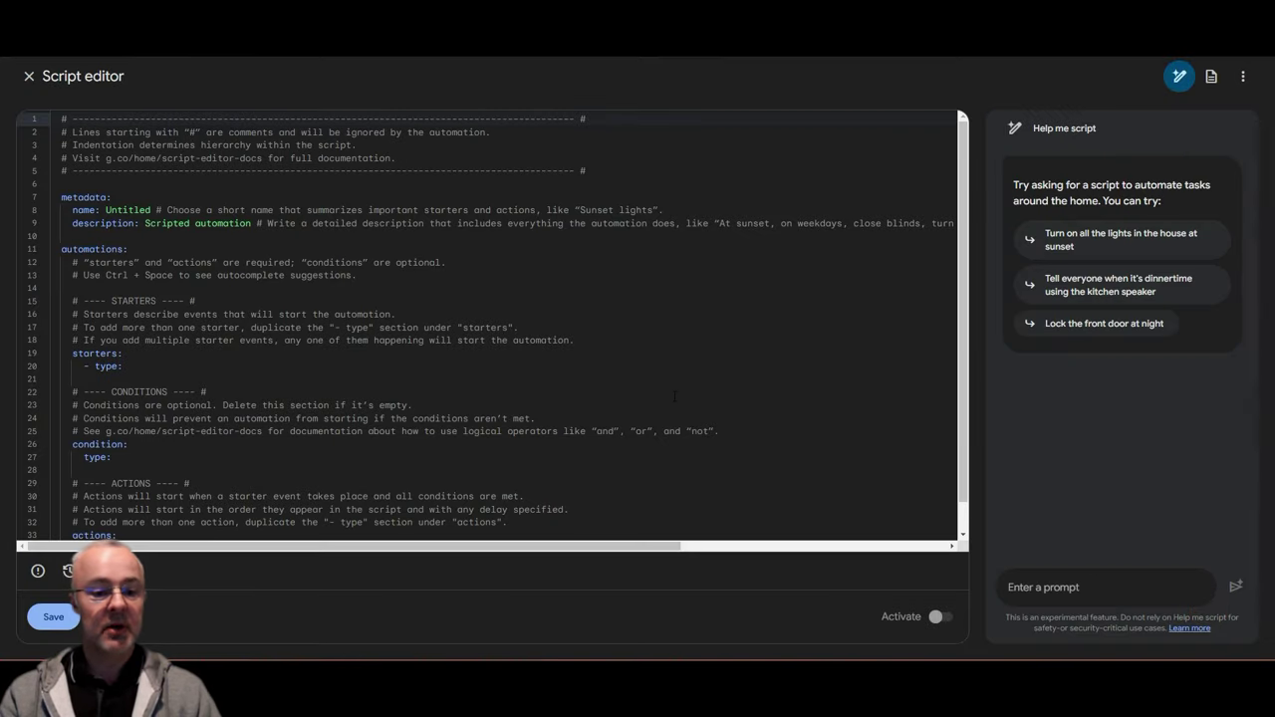
left_click_drag(62, 158, 398, 509)
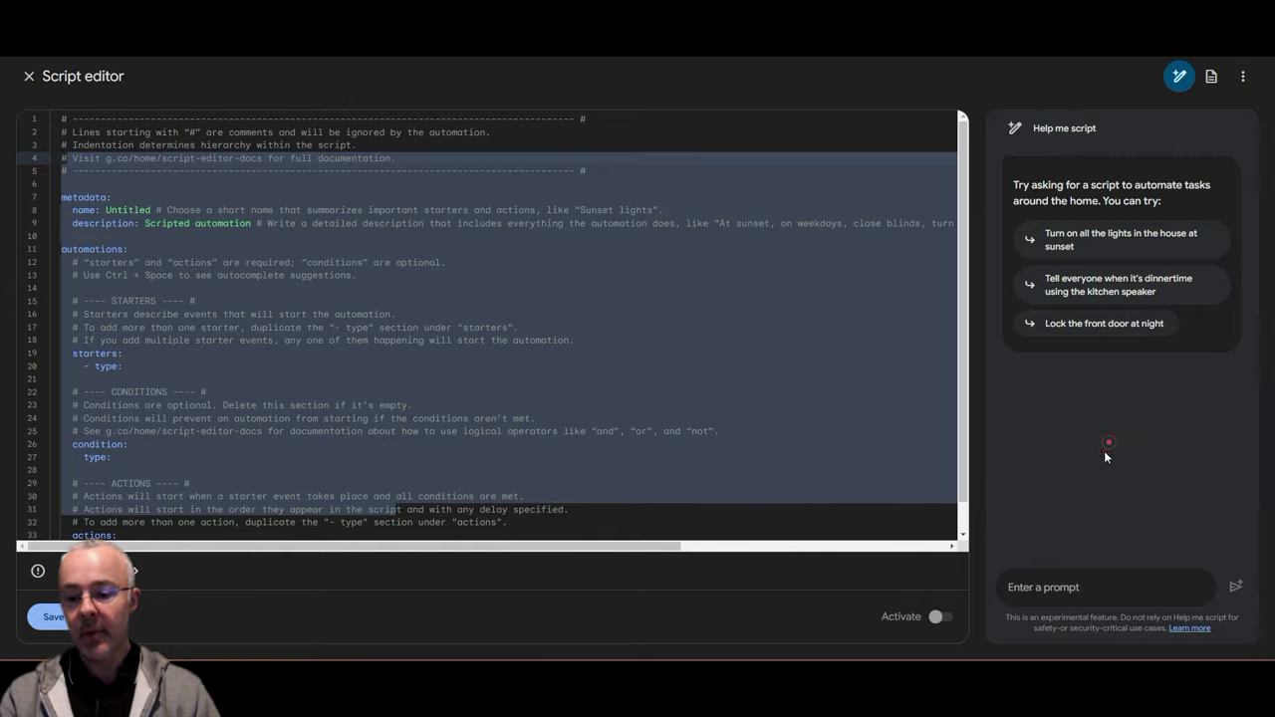
left_click(1082, 584)
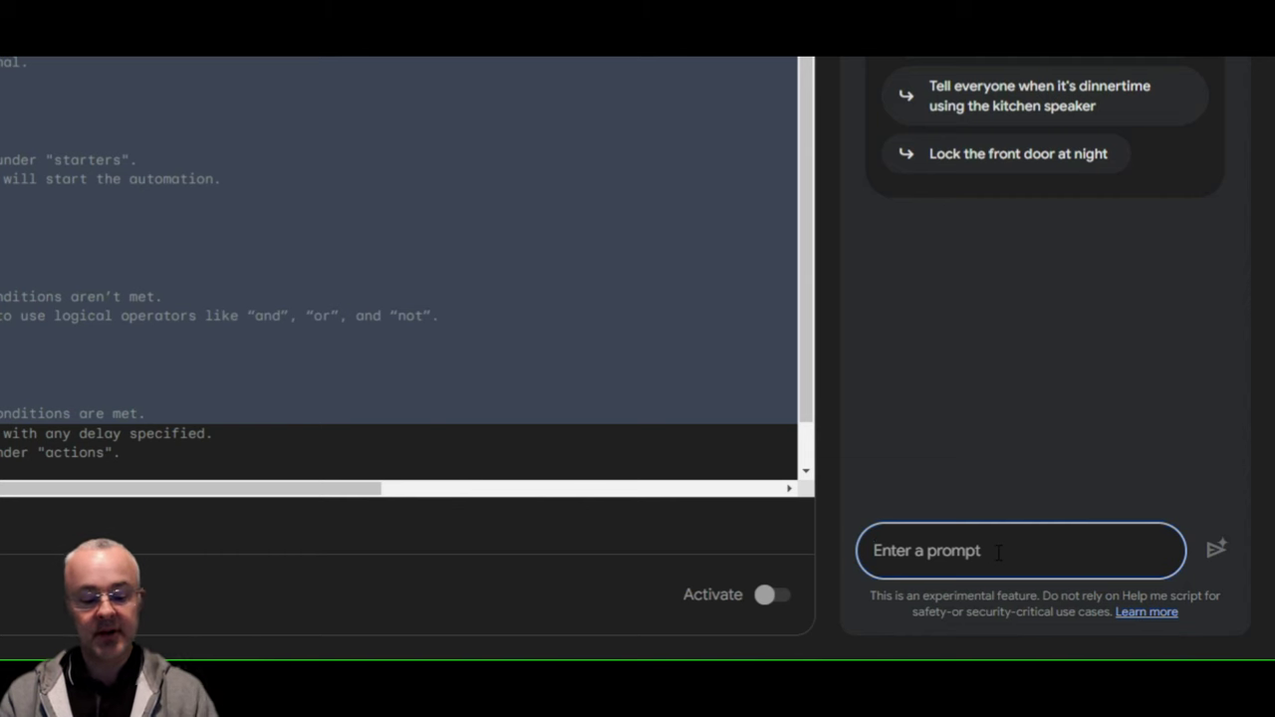
type("b")
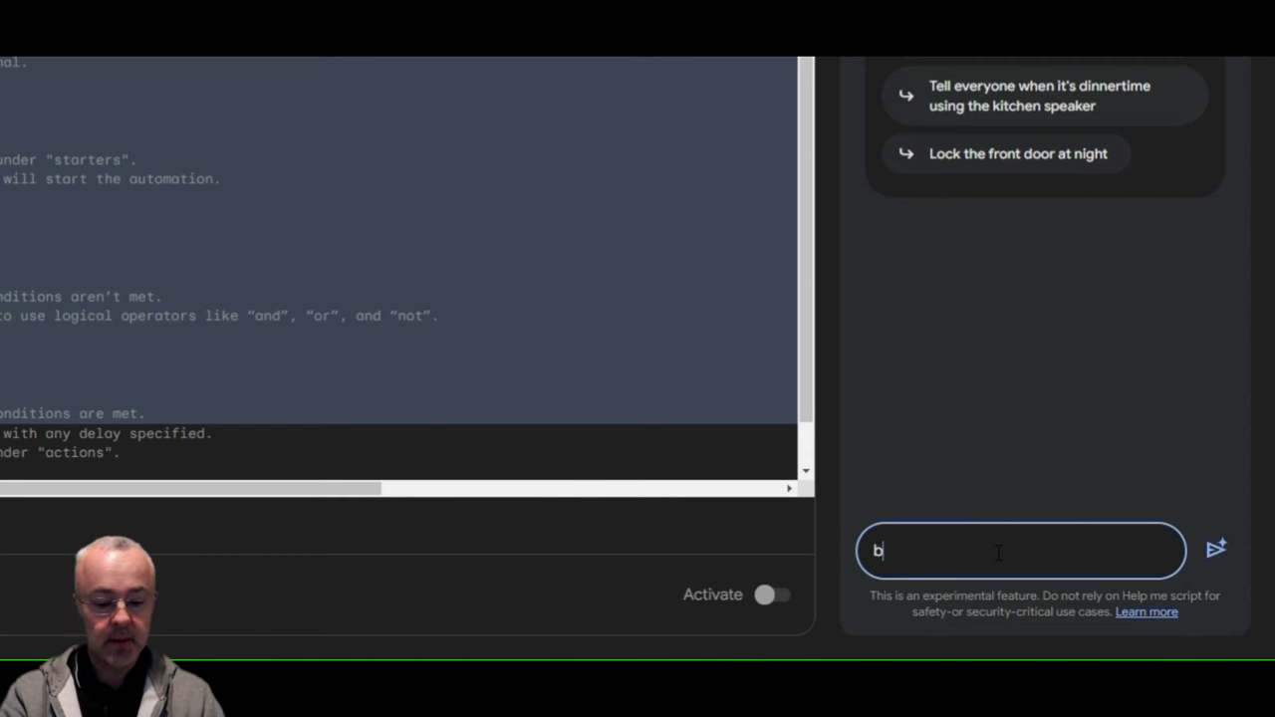
type("roadca")
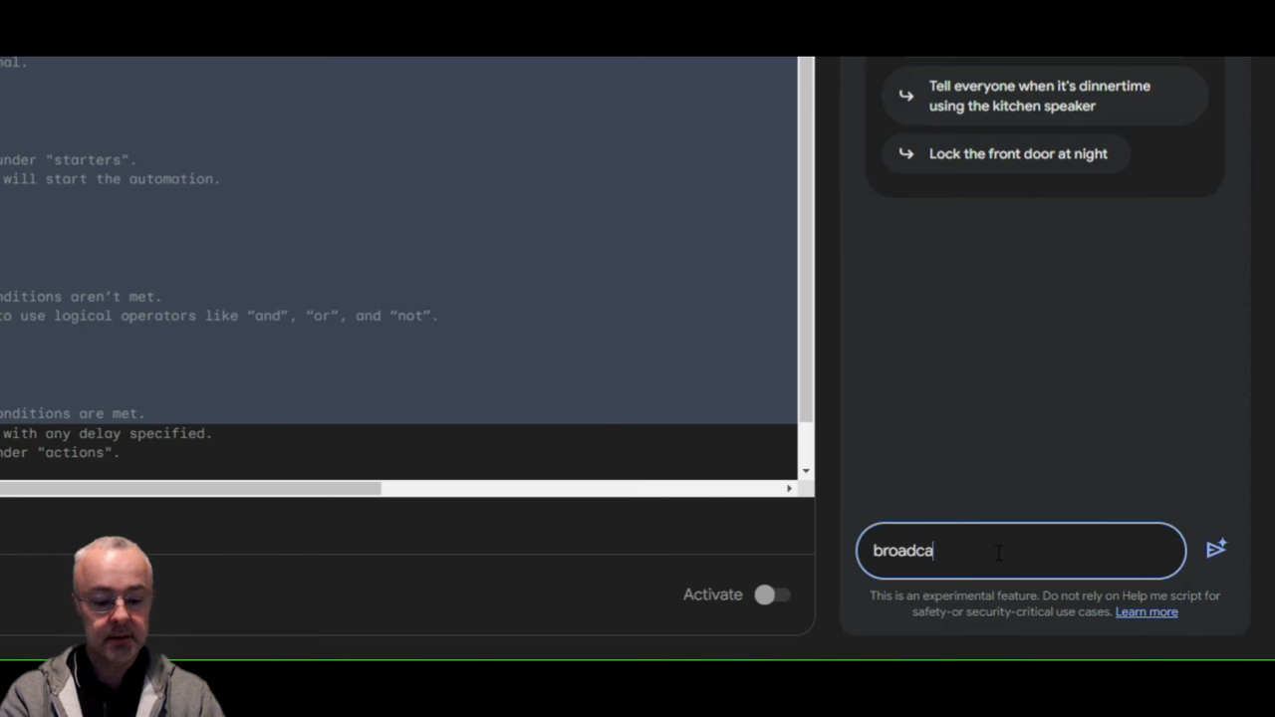
type("st di")
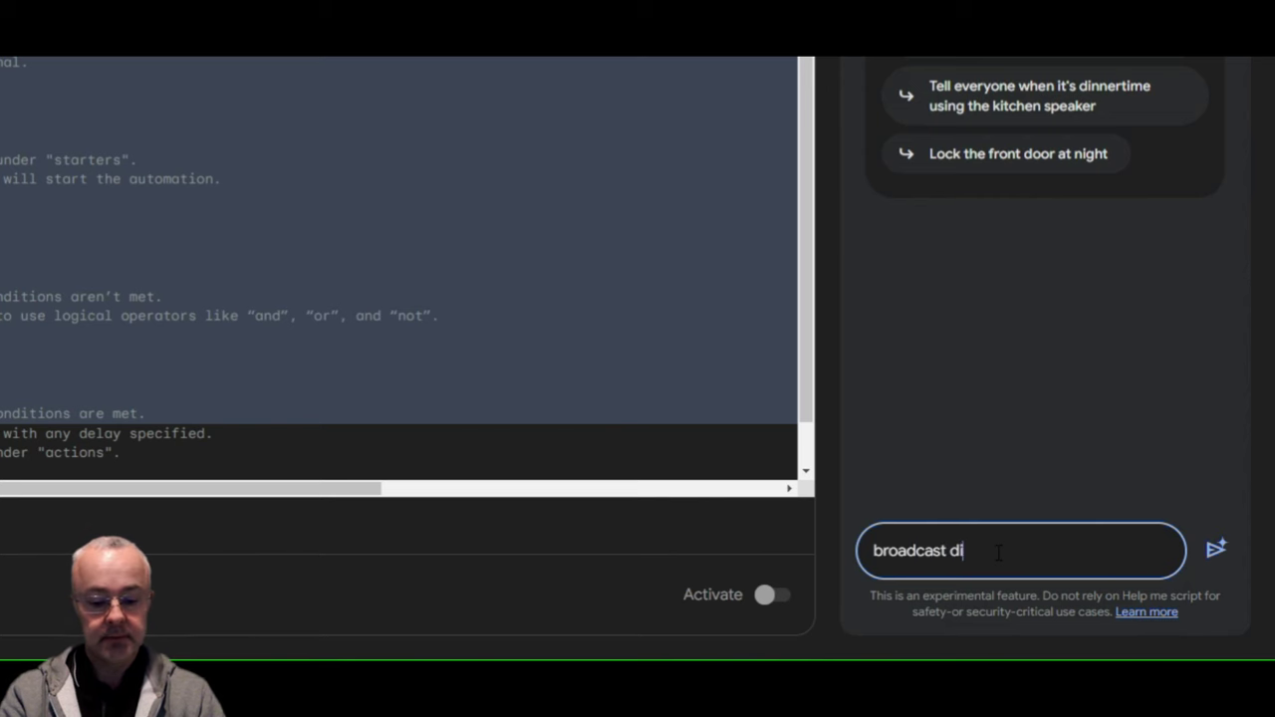
type("nner is ready")
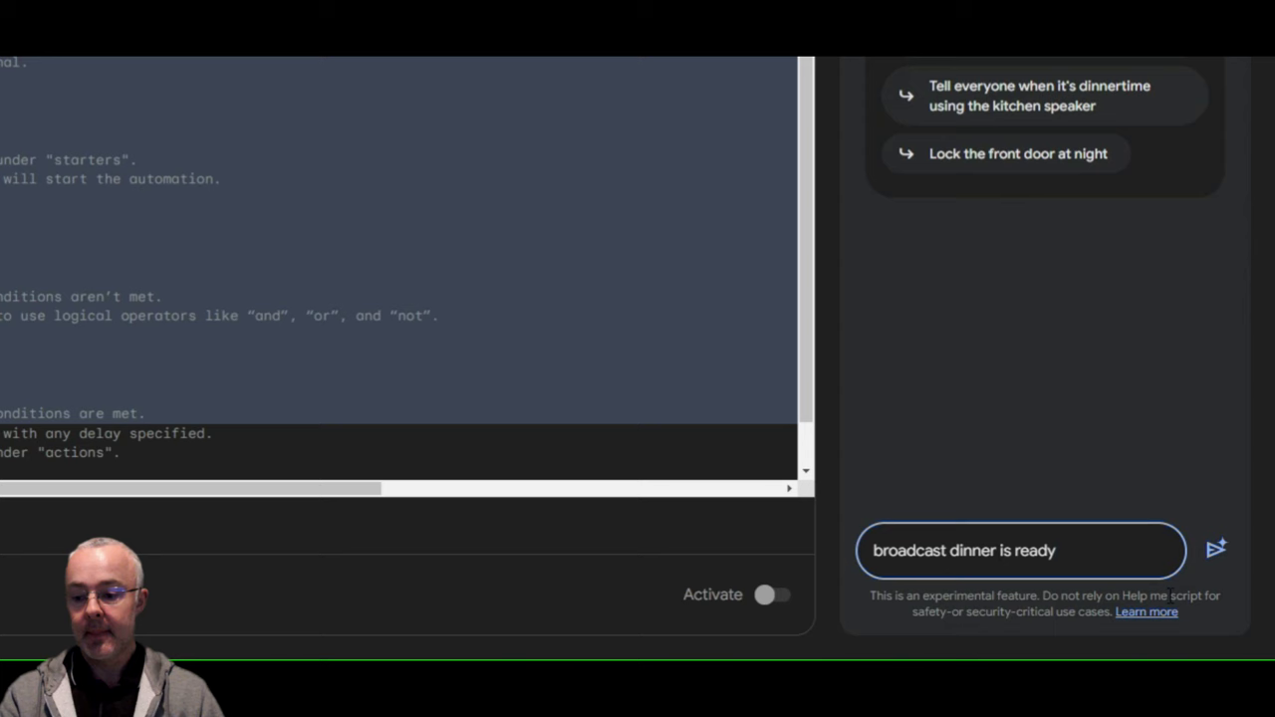
left_click(1214, 550)
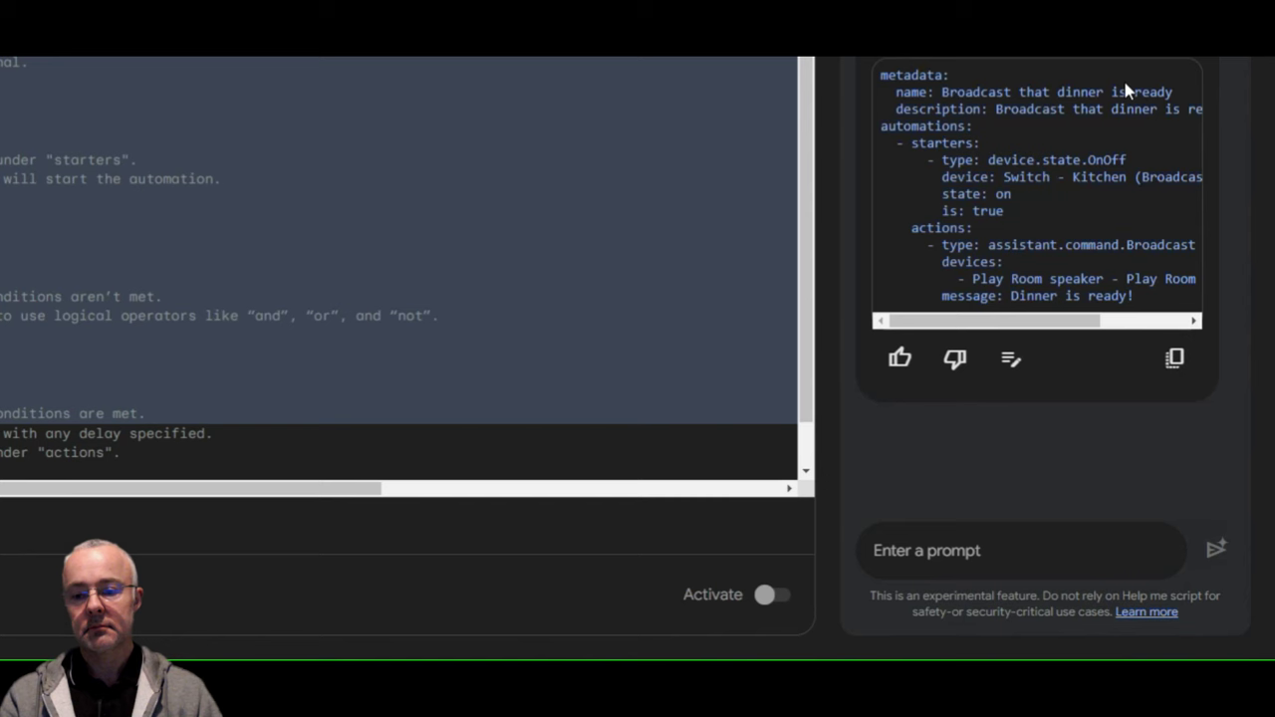
- Replace the entire template script in the editor with the generated dinner broadcast script
left_click(426, 257)
scroll(427, 255, "down", 1)
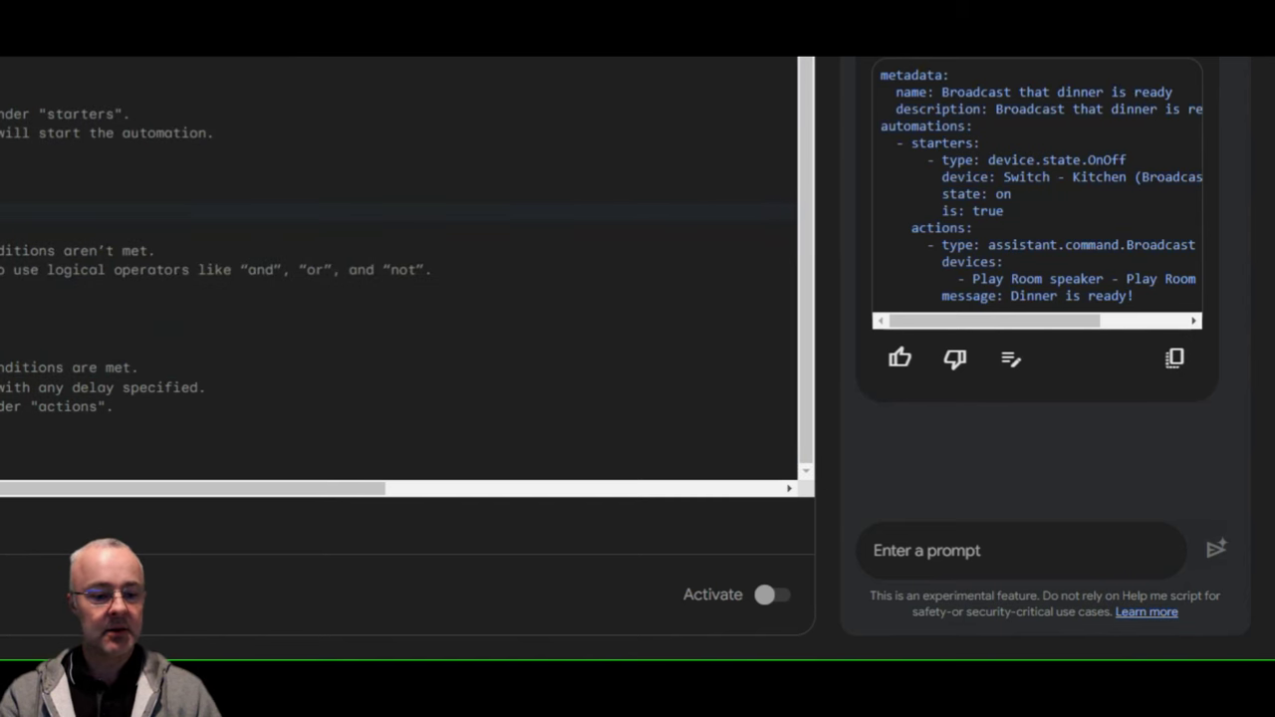
key("ctrl+a")
scroll(406, 268, "up", 1)
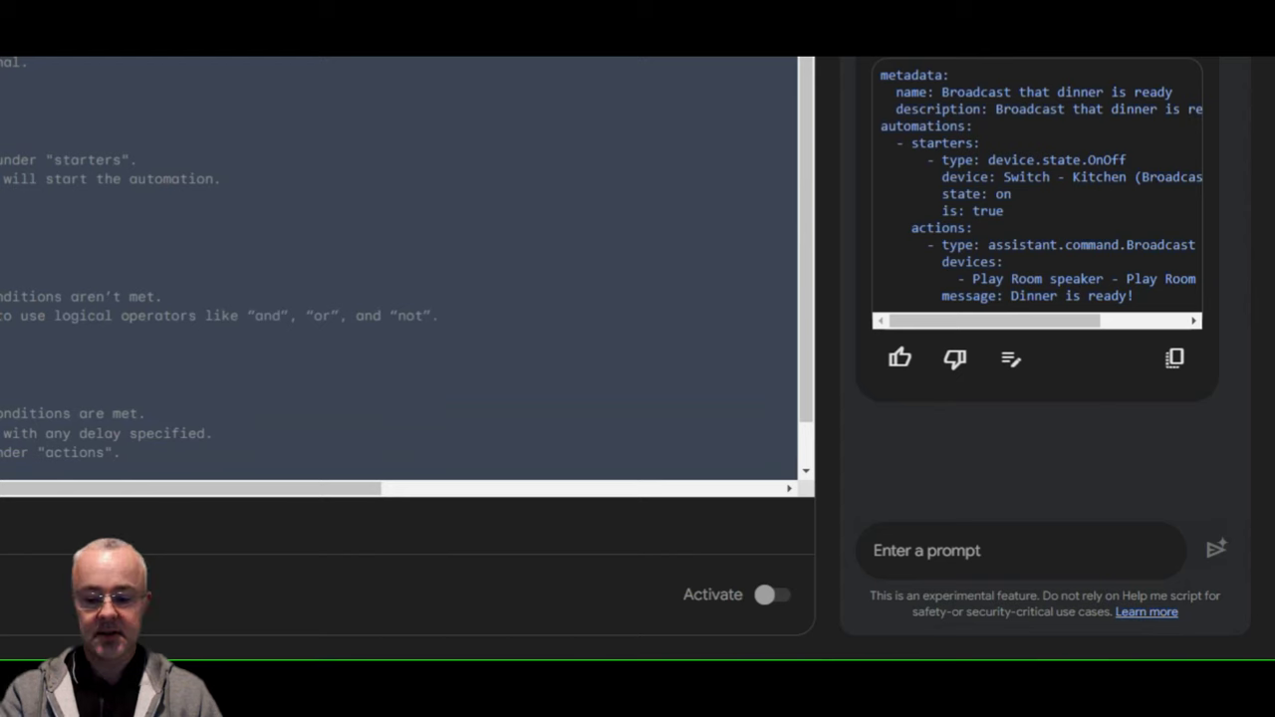
key("Delete")
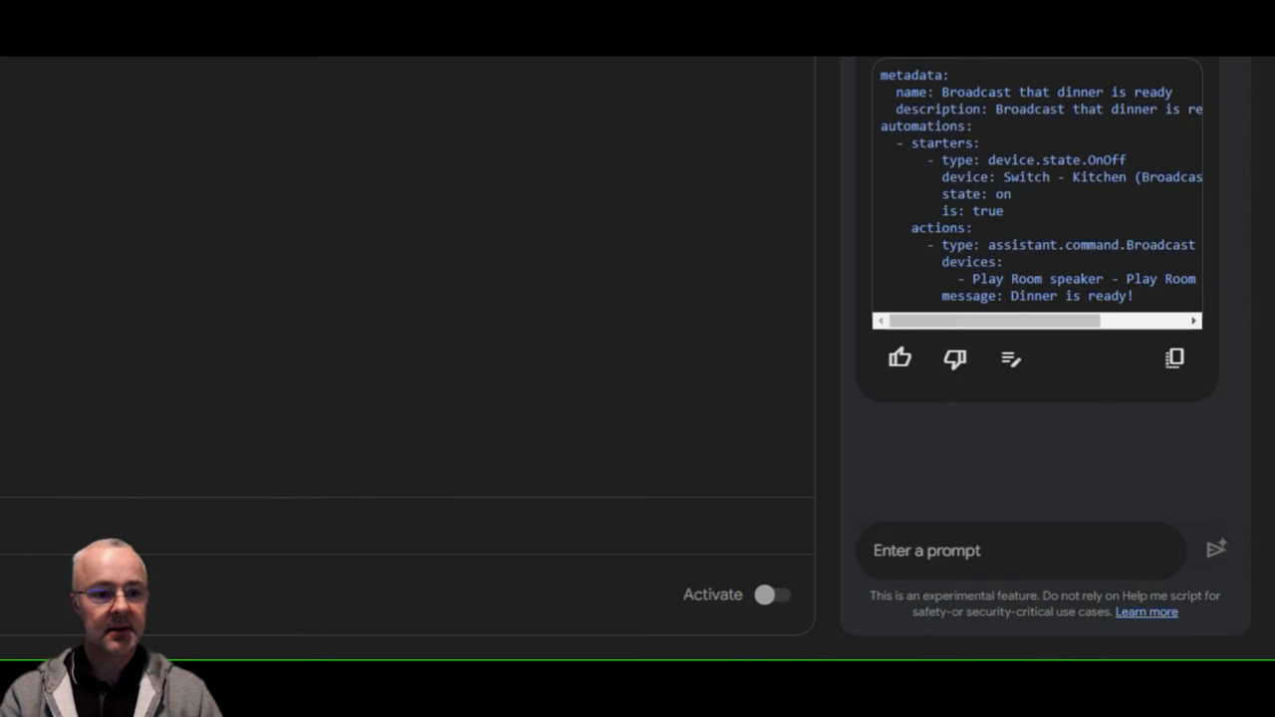
left_click(1177, 360)
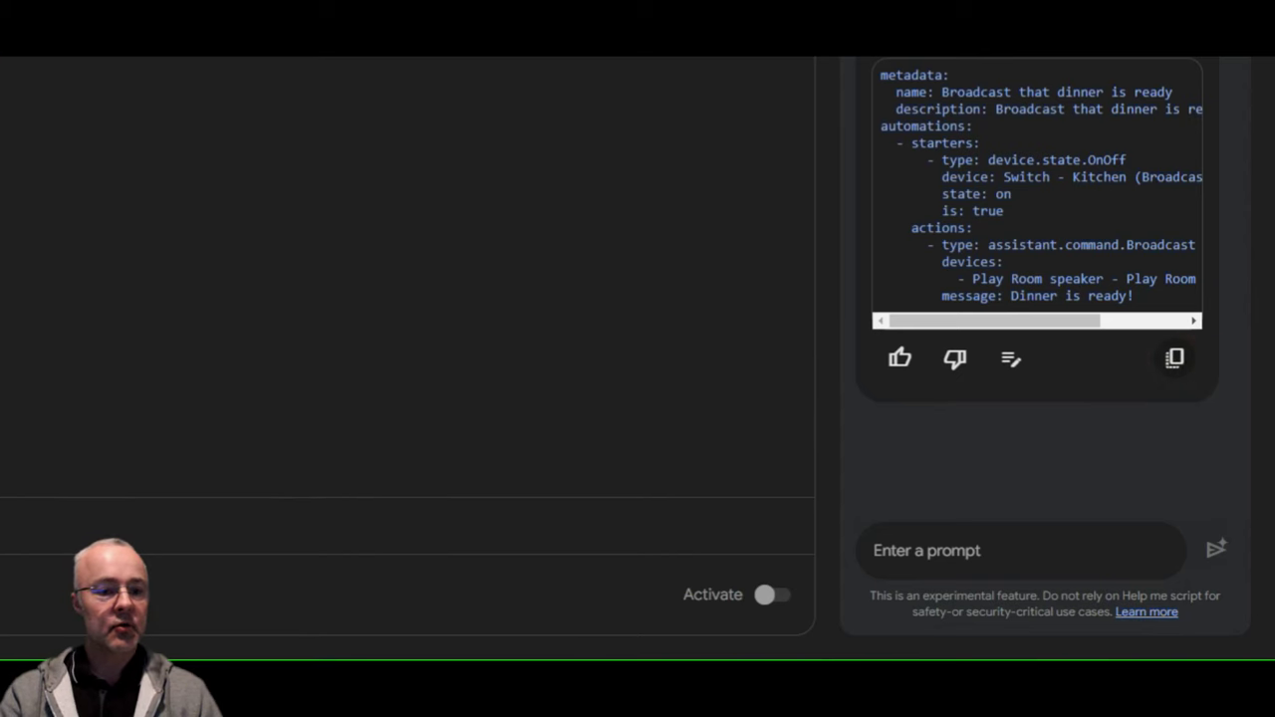
left_click(131, 123)
key("ctrl+v")
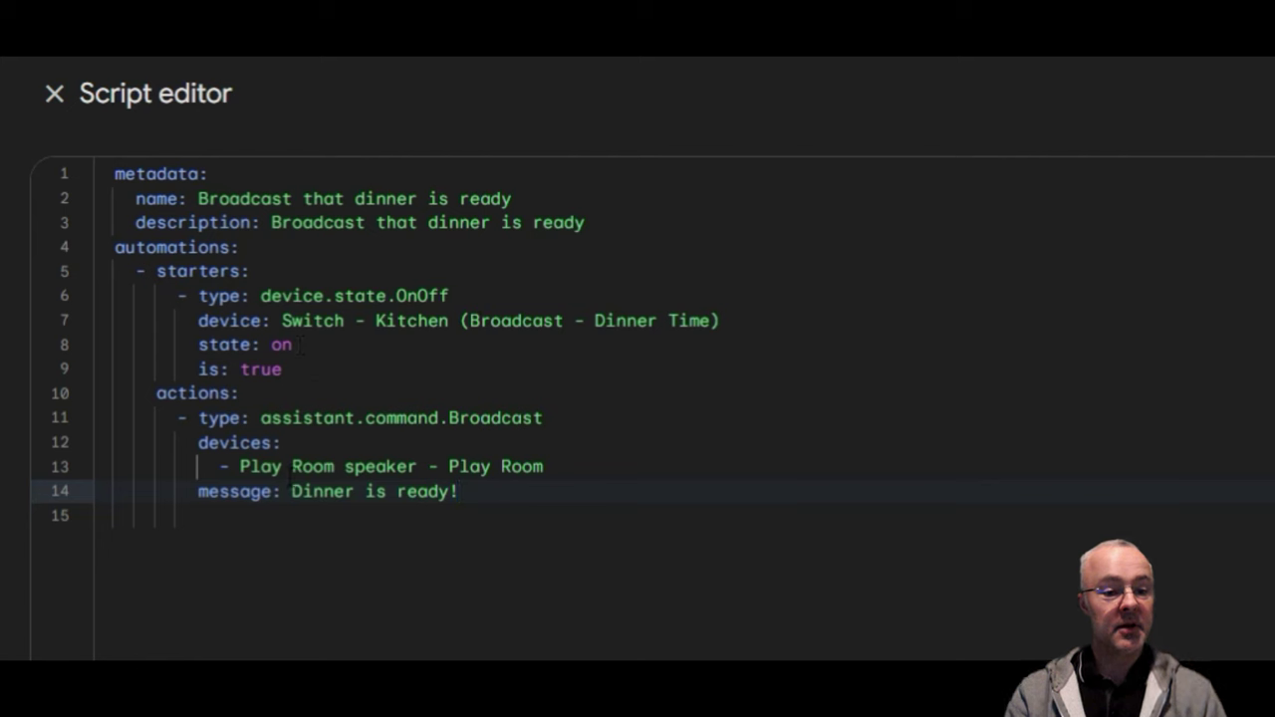
- Add the first two suggested bedroom displays to the broadcast action's devices below the Play Room speaker
left_click(572, 468)
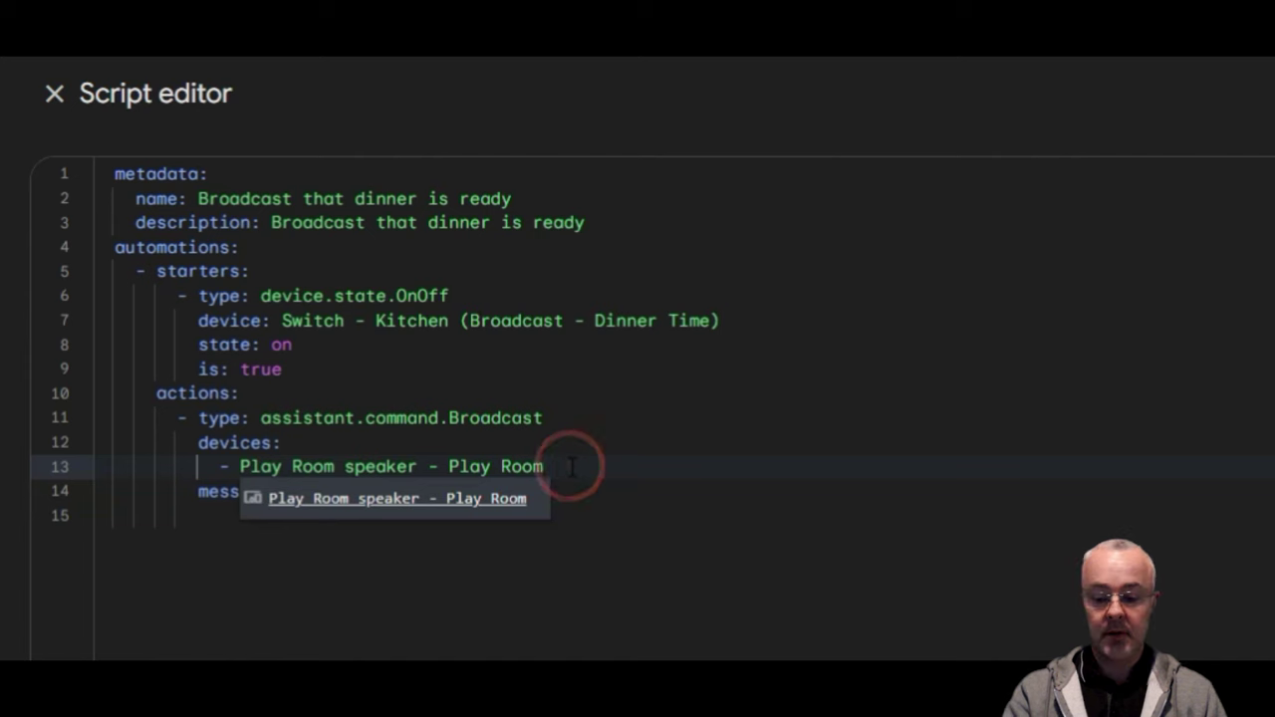
key("Return")
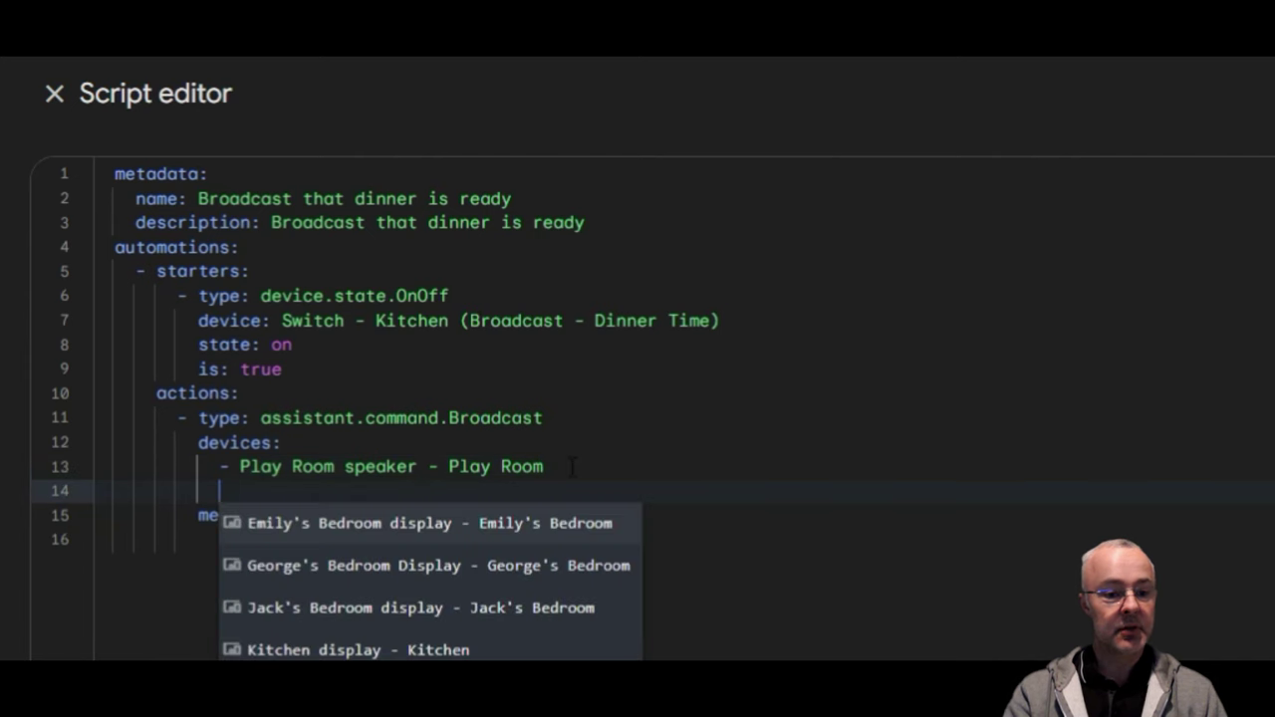
left_click(379, 528)
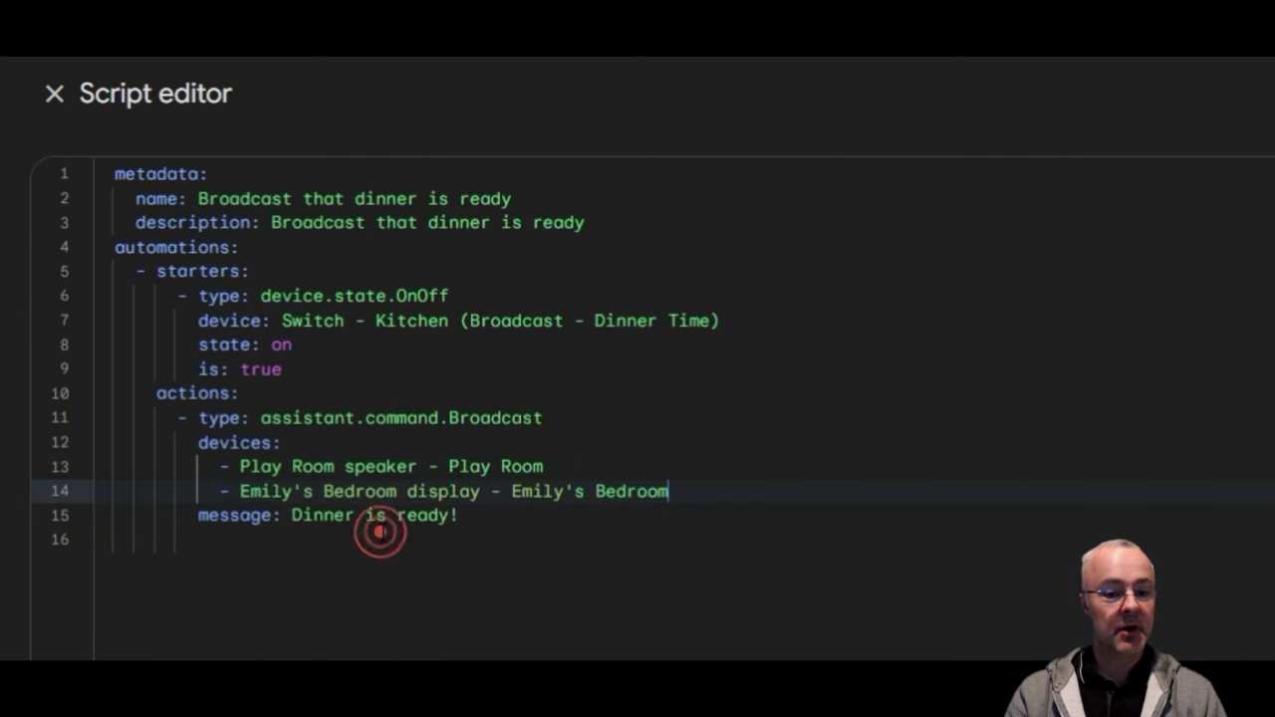
key("Return")
left_click(382, 540)
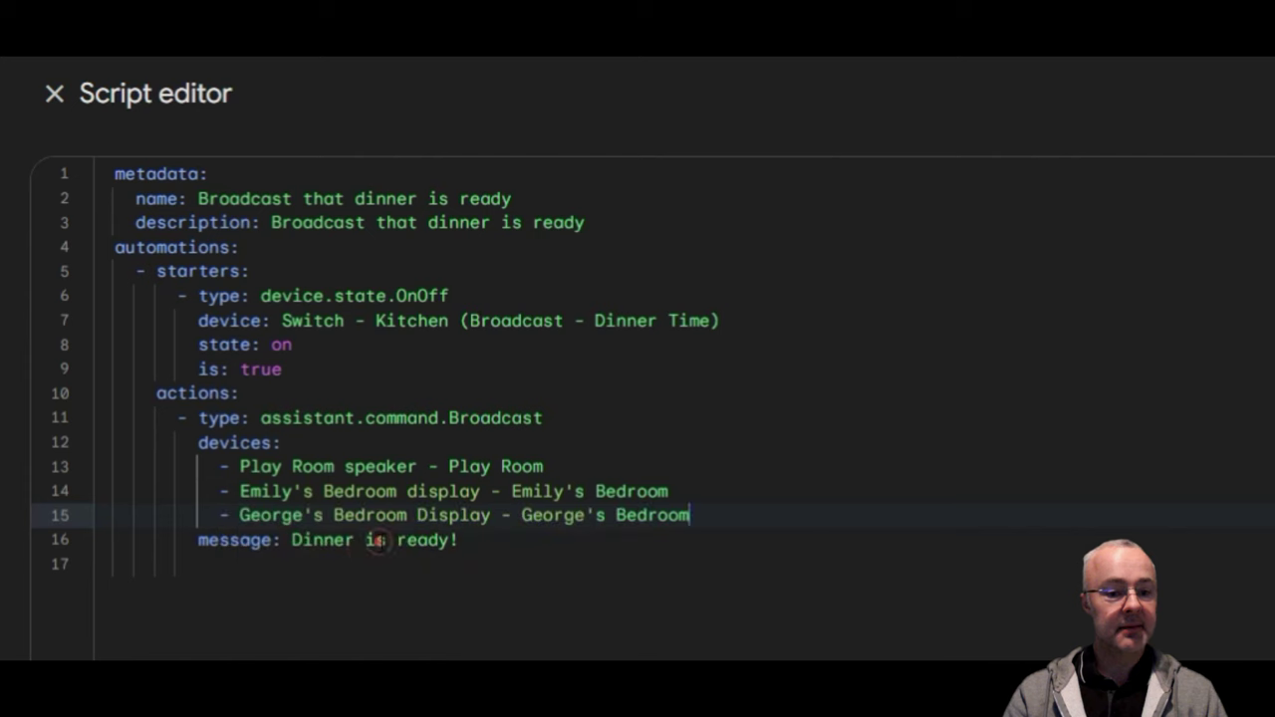
- Add Living Room(Communal Speakers) and Reception speaker to the end of the broadcast action's device list
key("Return")
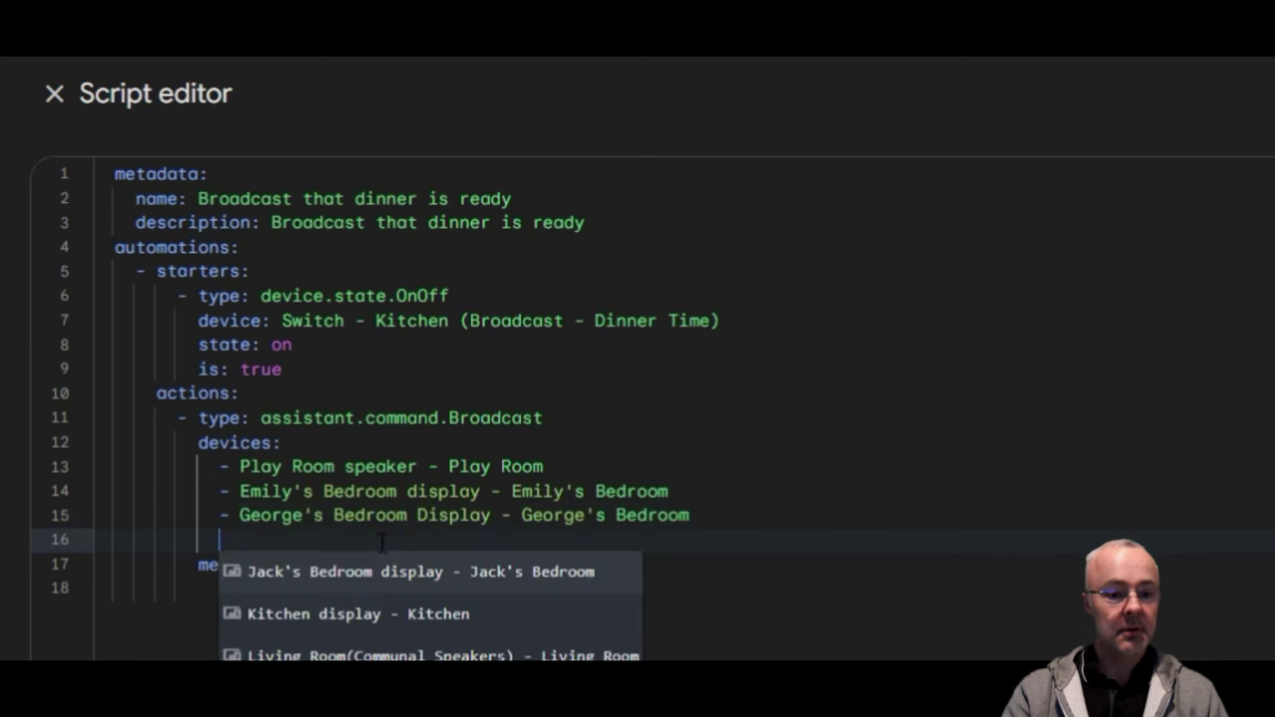
left_click(376, 653)
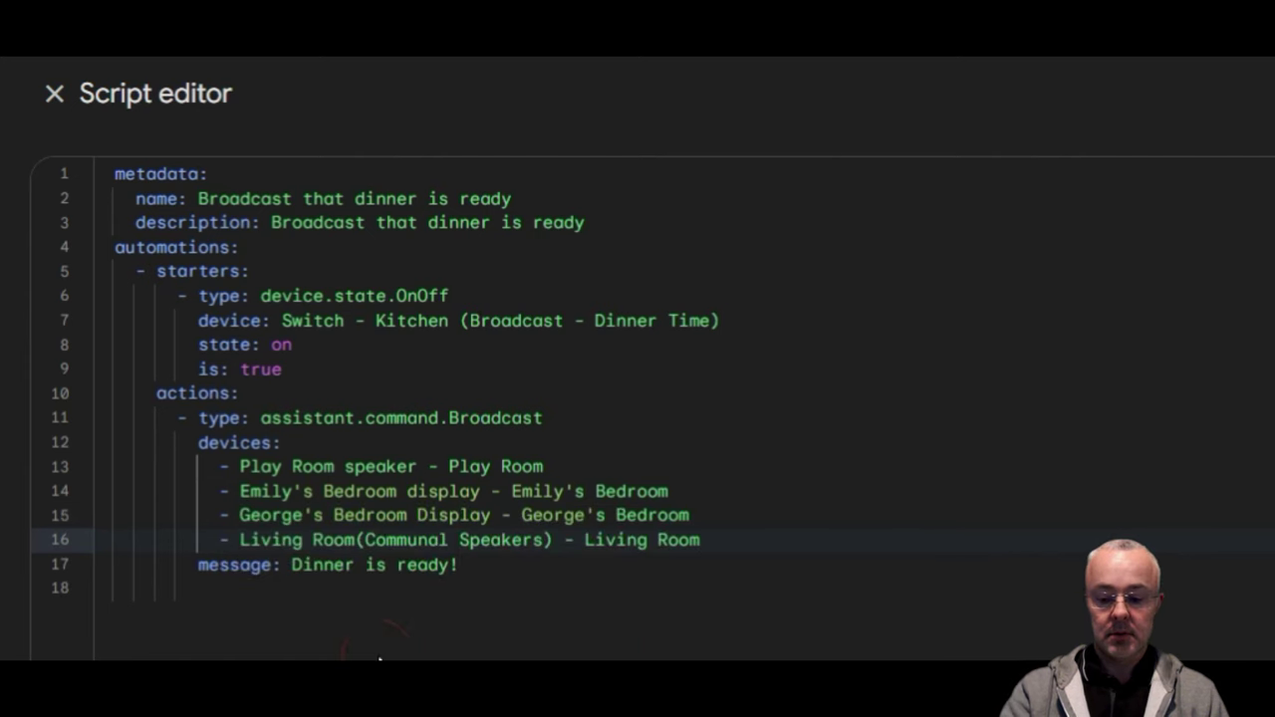
key("Return")
key("Down")
key("Down")
key("Return")
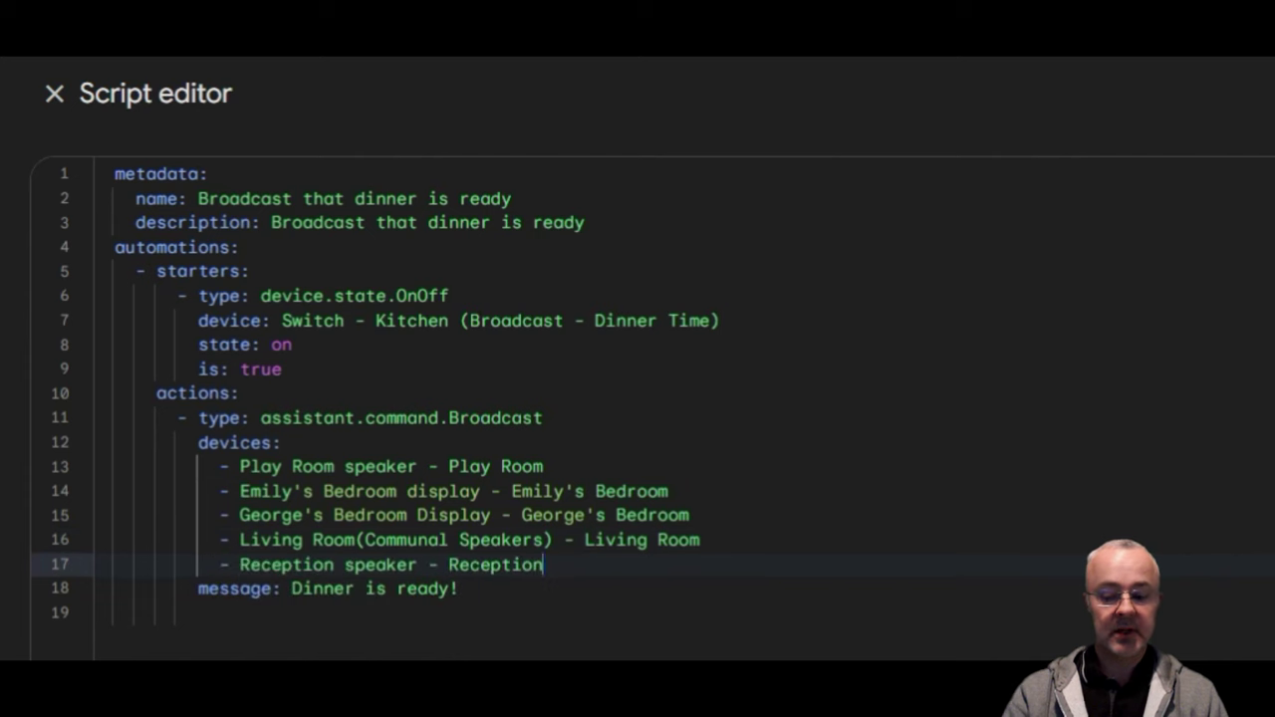
key("Return")
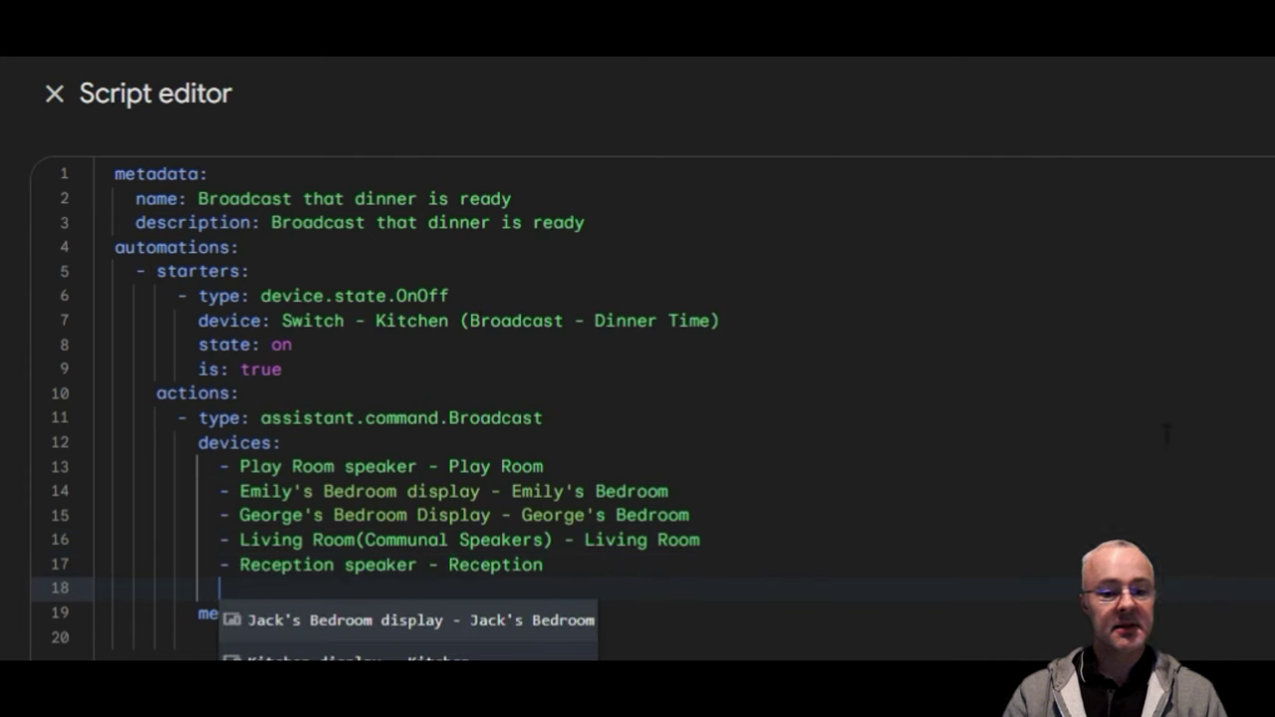
left_click(1164, 432)
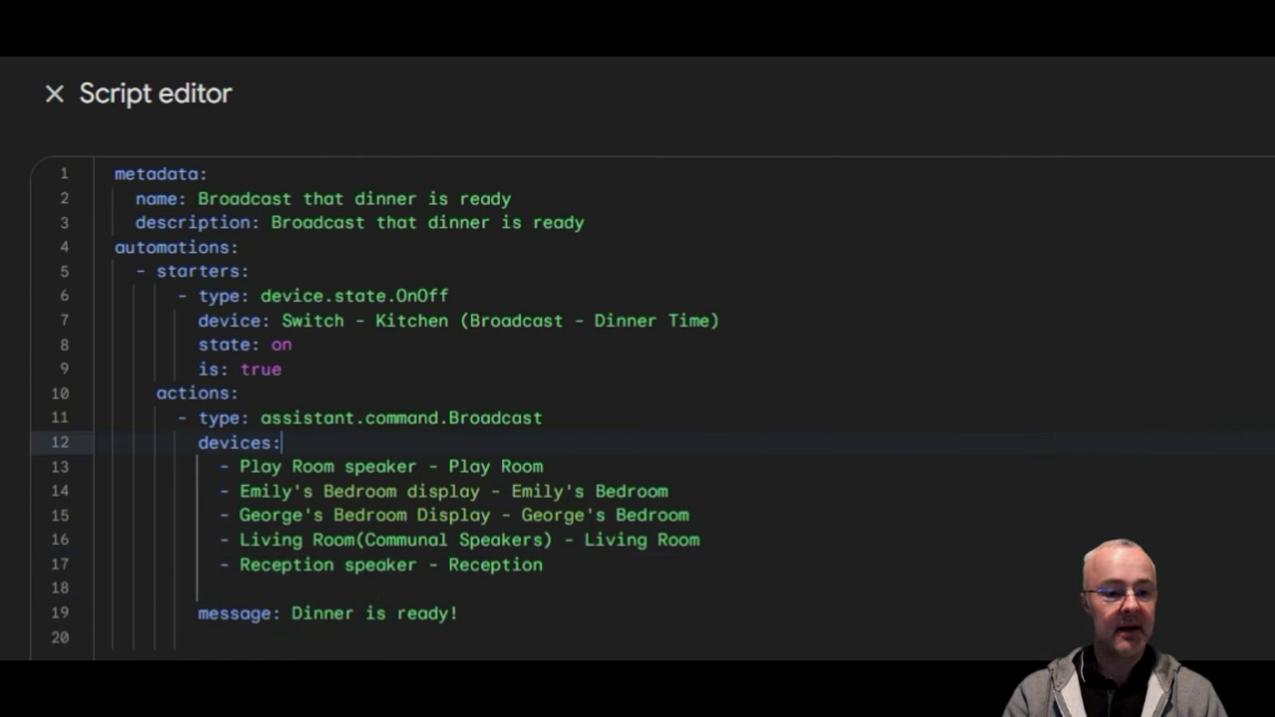